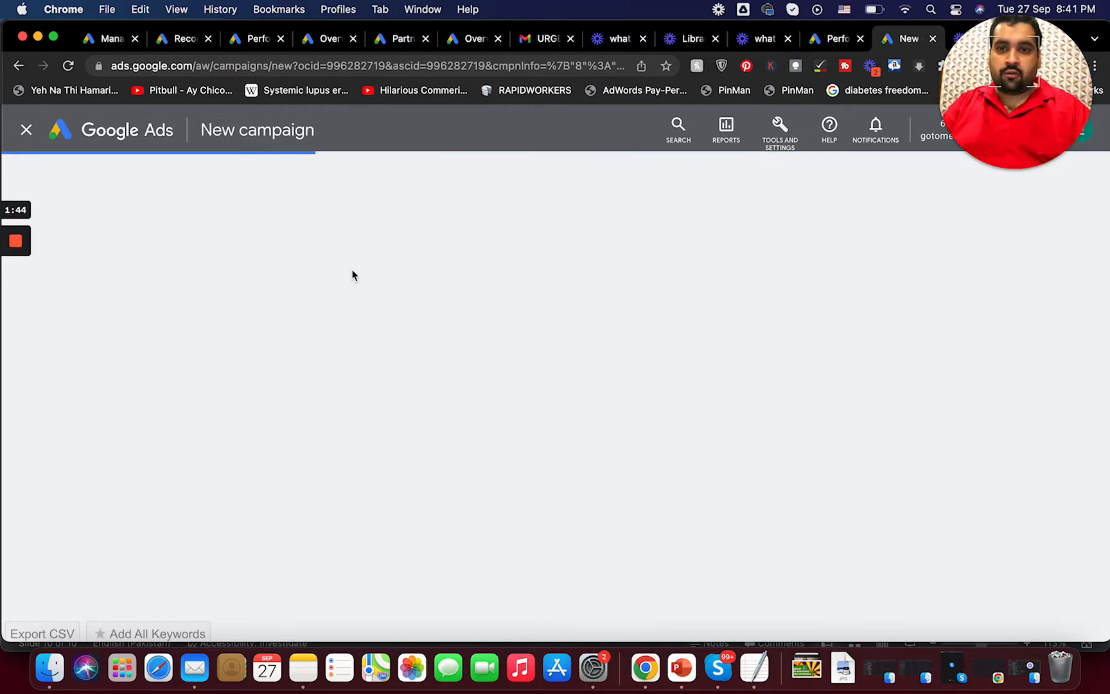
- Preview the campaign types offered for the Sales objective and the lead-gathering methods offered for the Leads objective
{"action": "mouse_move", "coordinate": [16, 270]}
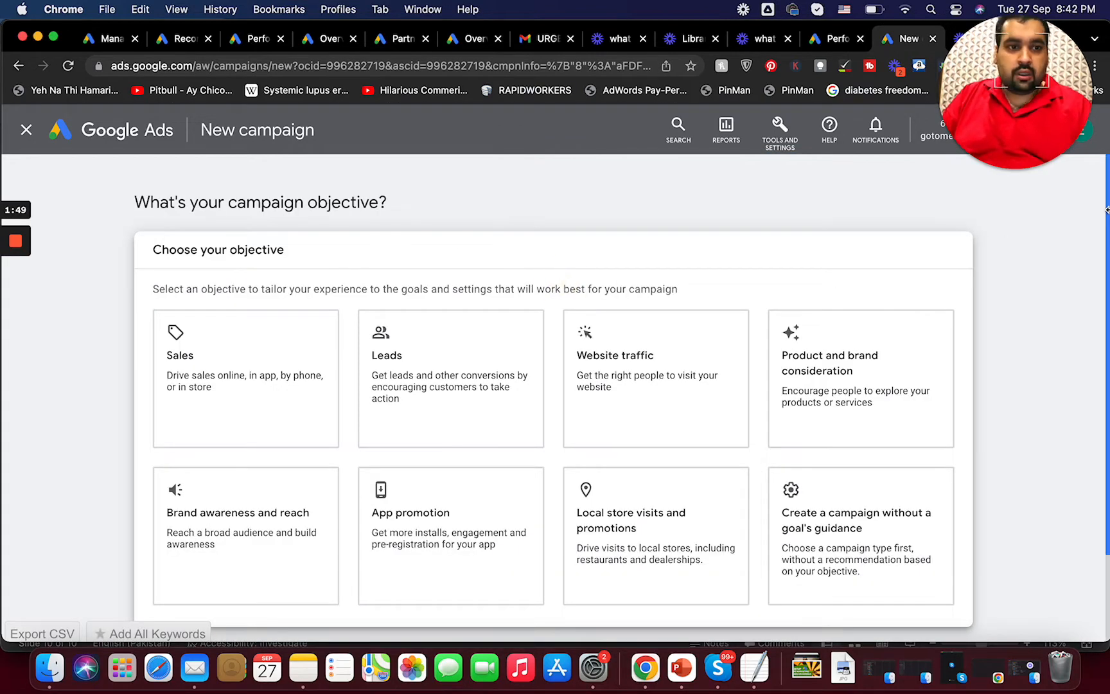
{"action": "scroll", "coordinate": [187, 307], "scroll_direction": "down", "scroll_amount": 2}
{"action": "left_click", "coordinate": [187, 307]}
{"action": "left_click", "coordinate": [186, 307]}
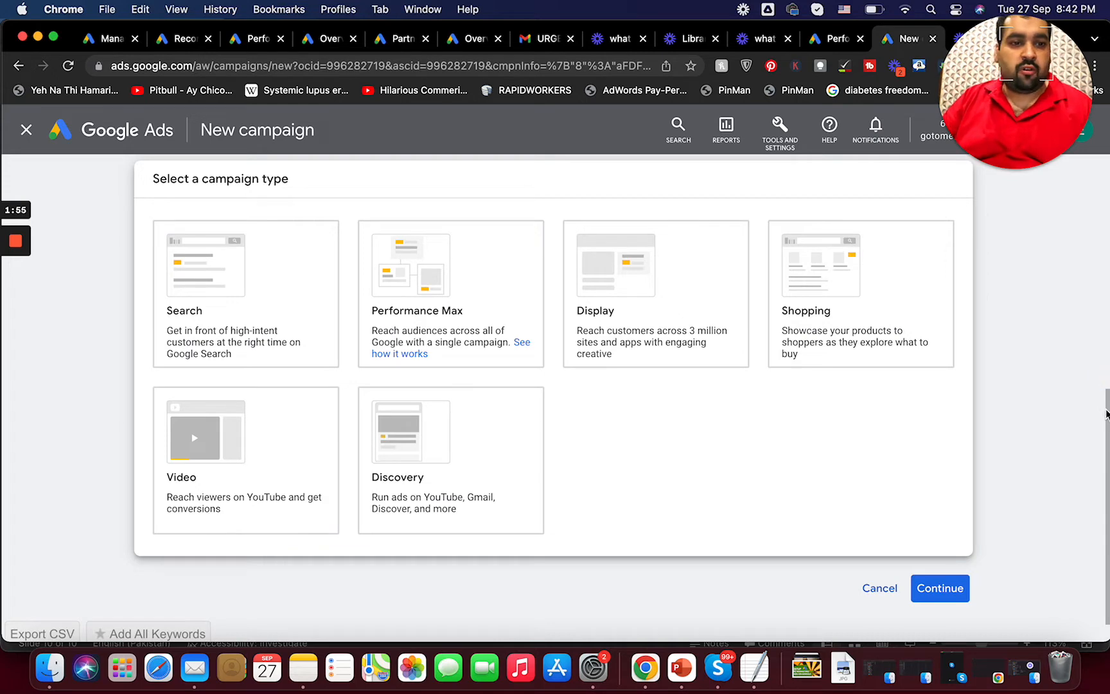
{"action": "left_click_drag", "start_coordinate": [1108, 414], "coordinate": [1092, 289]}
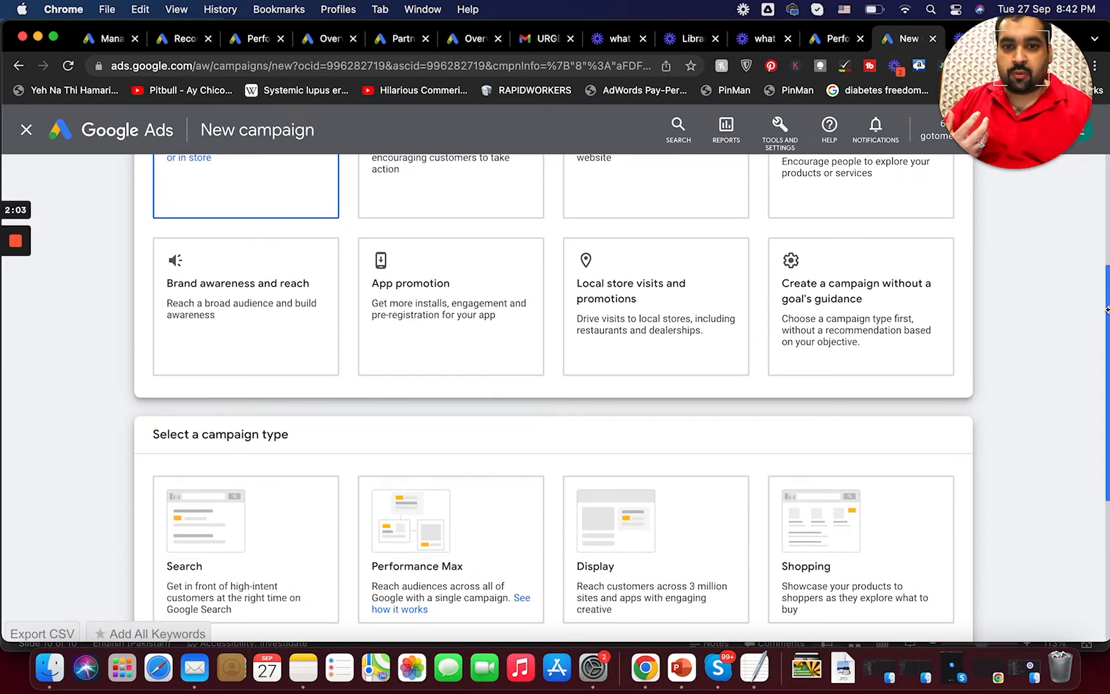
{"action": "scroll", "coordinate": [480, 290], "scroll_direction": "up", "scroll_amount": 2}
{"action": "left_click", "coordinate": [480, 290]}
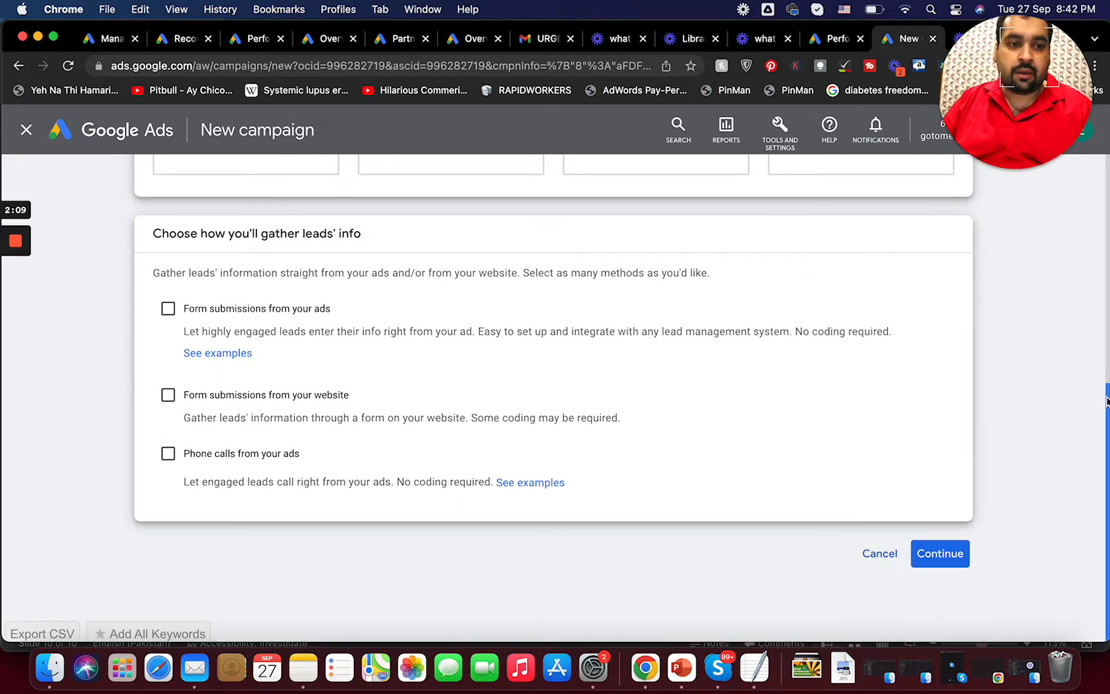
- Preview the campaign types offered for the Website traffic and the Product and brand consideration objectives
{"action": "left_click_drag", "start_coordinate": [1106, 397], "coordinate": [1102, 254]}
{"action": "left_click", "coordinate": [636, 292]}
{"action": "left_click", "coordinate": [636, 293]}
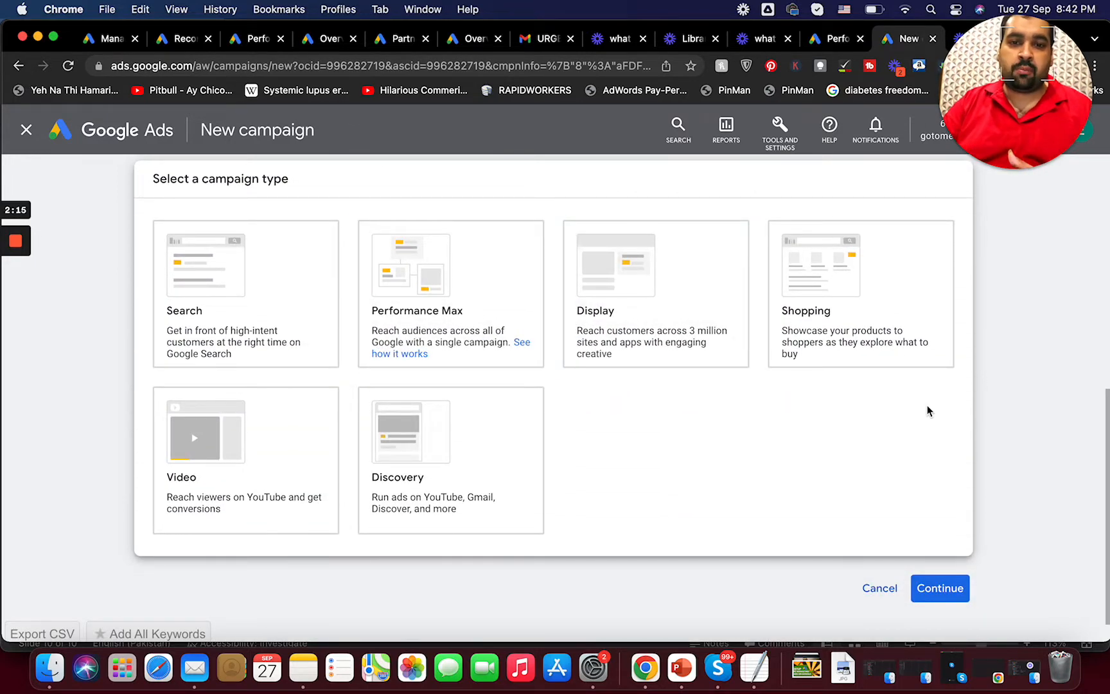
{"action": "left_click", "coordinate": [1107, 366]}
{"action": "mouse_move", "coordinate": [1107, 366]}
{"action": "left_mouse_down"}
{"action": "mouse_move", "coordinate": [1106, 462]}
{"action": "mouse_move", "coordinate": [1107, 364]}
{"action": "left_mouse_up"}
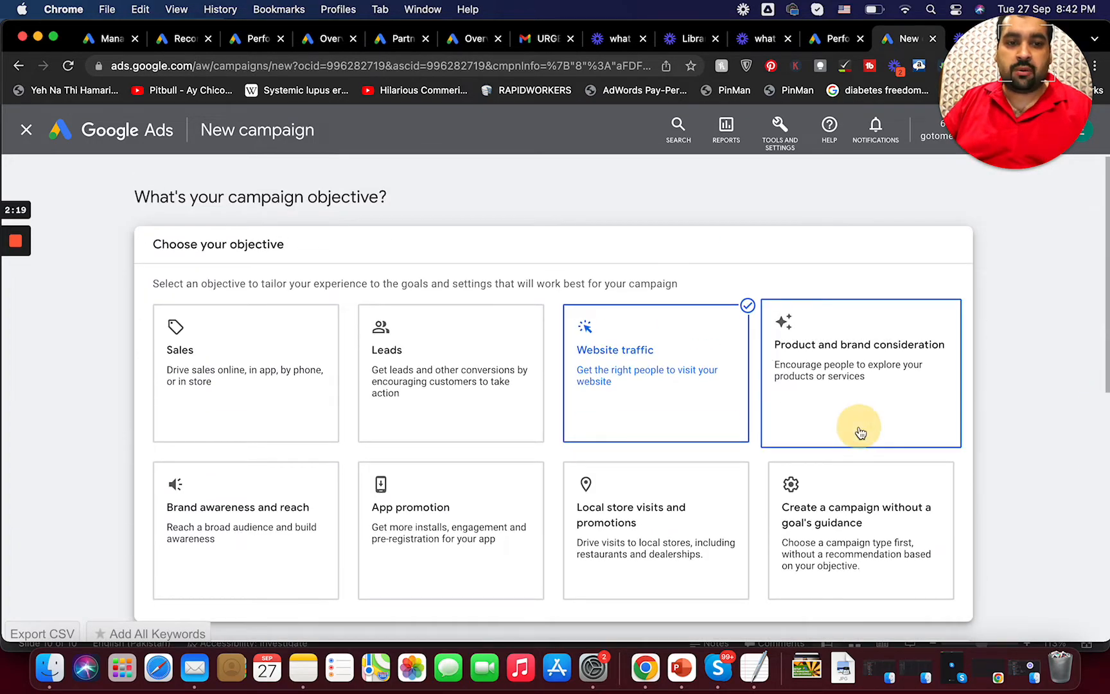
{"action": "left_click", "coordinate": [859, 434]}
{"action": "left_click", "coordinate": [1106, 339]}
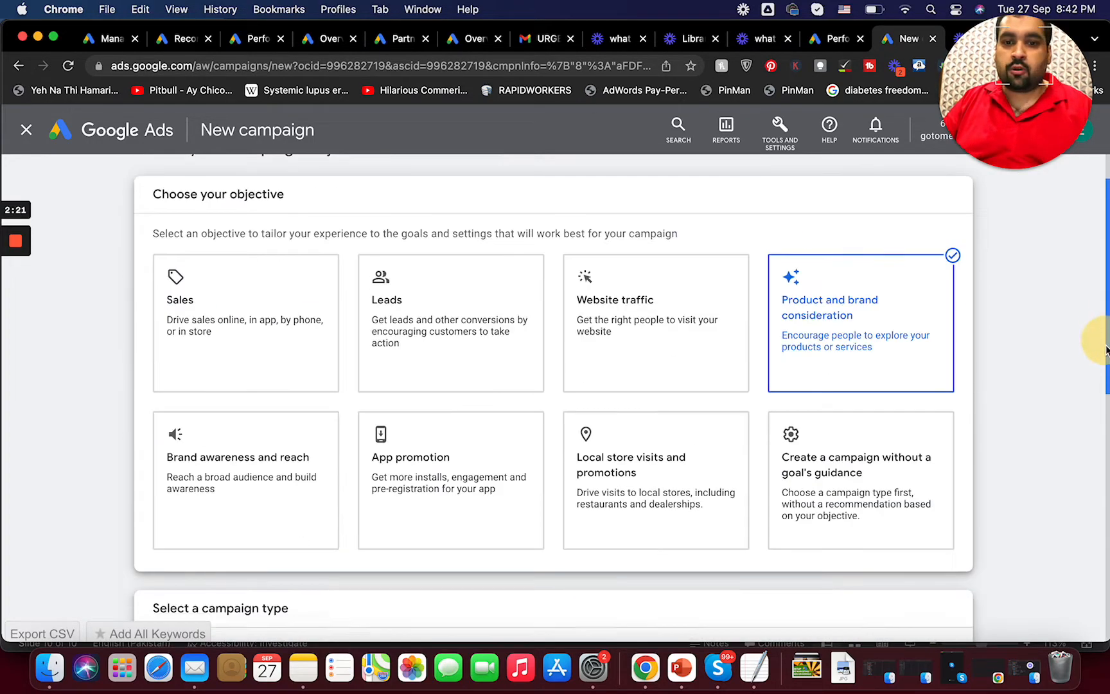
{"action": "left_click_drag", "start_coordinate": [1104, 389], "coordinate": [1095, 418]}
{"action": "left_click", "coordinate": [850, 208]}
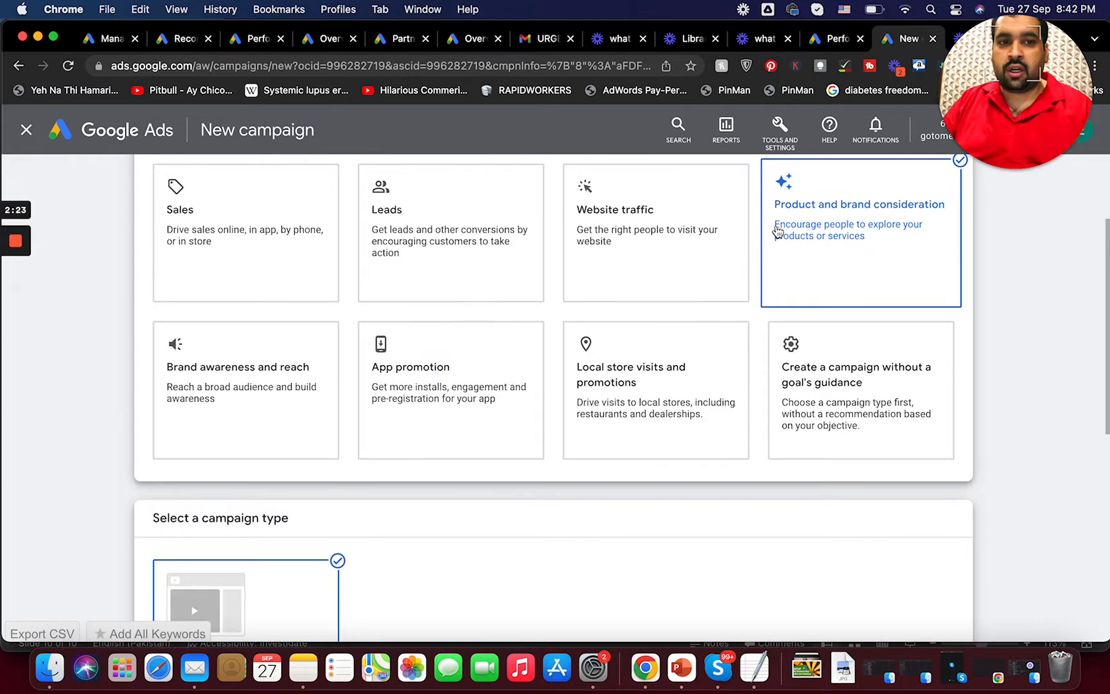
- Preview the campaign types for Brand awareness and reach, Local store visits and promotions, and again for Website traffic
{"action": "left_click", "coordinate": [257, 401]}
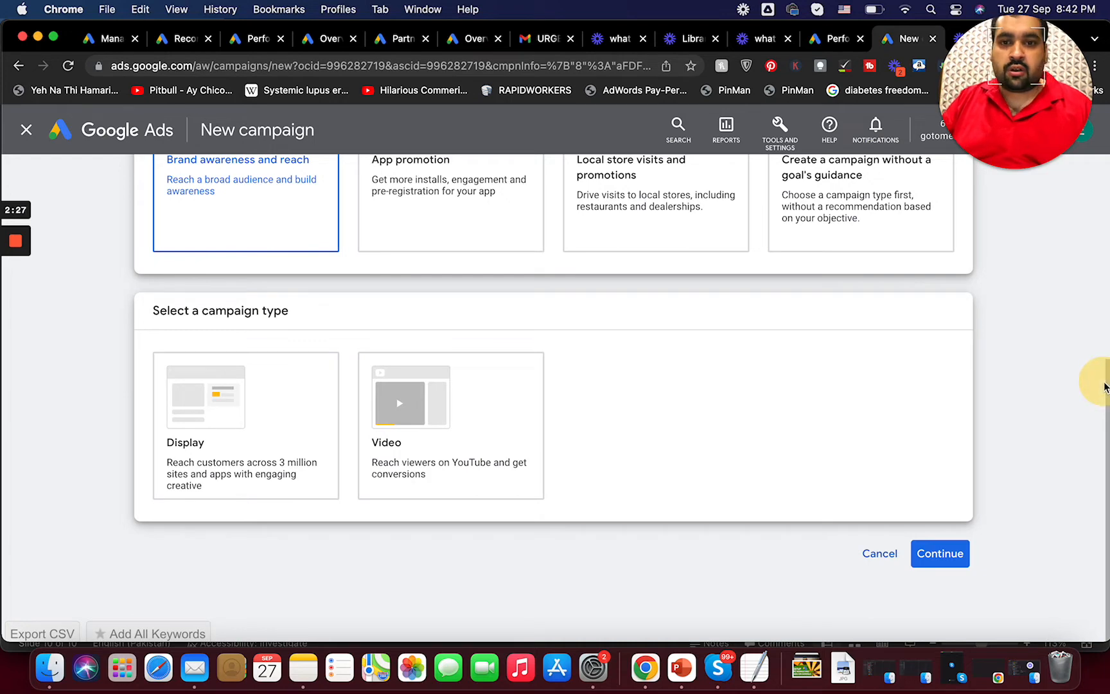
{"action": "left_click_drag", "start_coordinate": [1102, 366], "coordinate": [1106, 310]}
{"action": "left_click", "coordinate": [664, 354]}
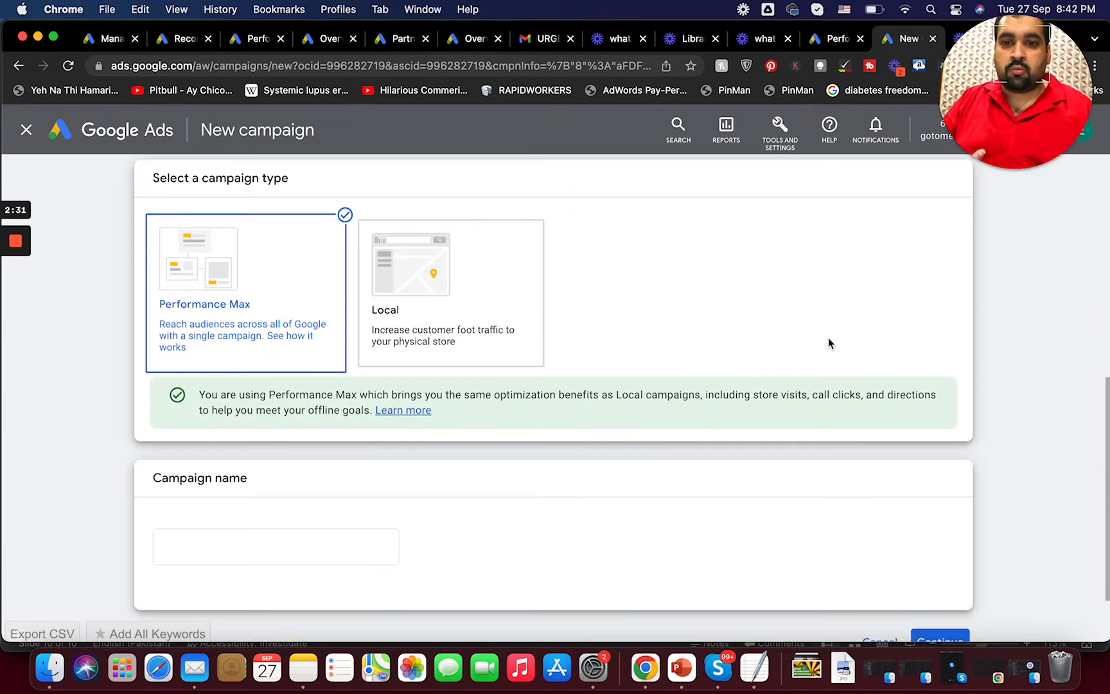
{"action": "left_click", "coordinate": [1108, 339]}
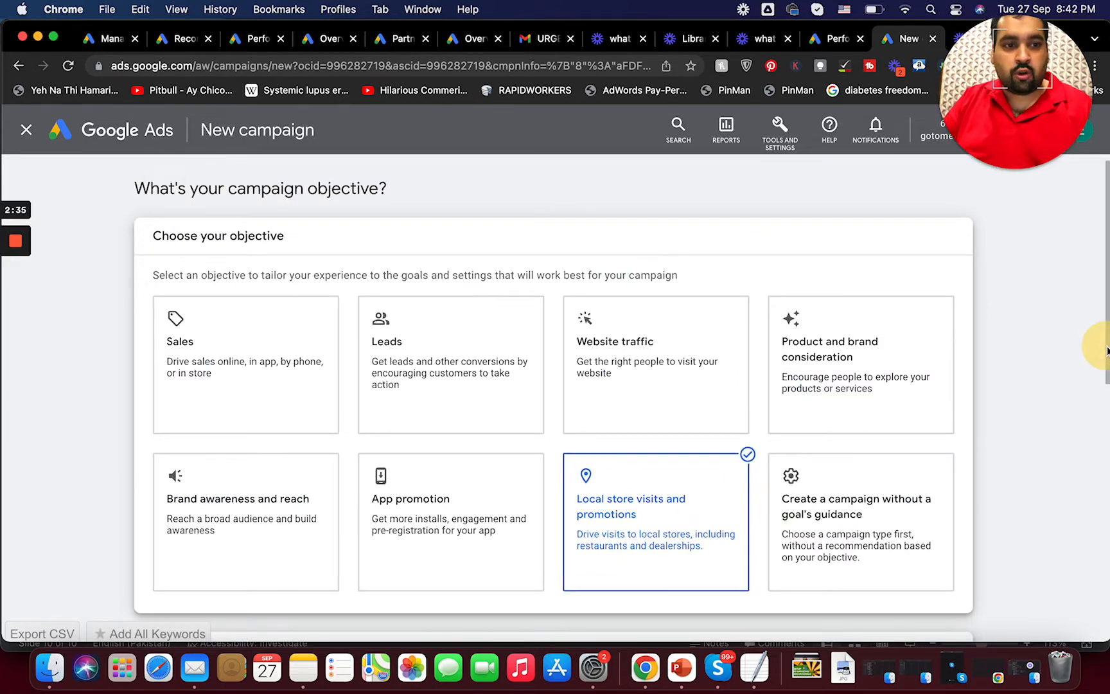
{"action": "left_click", "coordinate": [577, 347]}
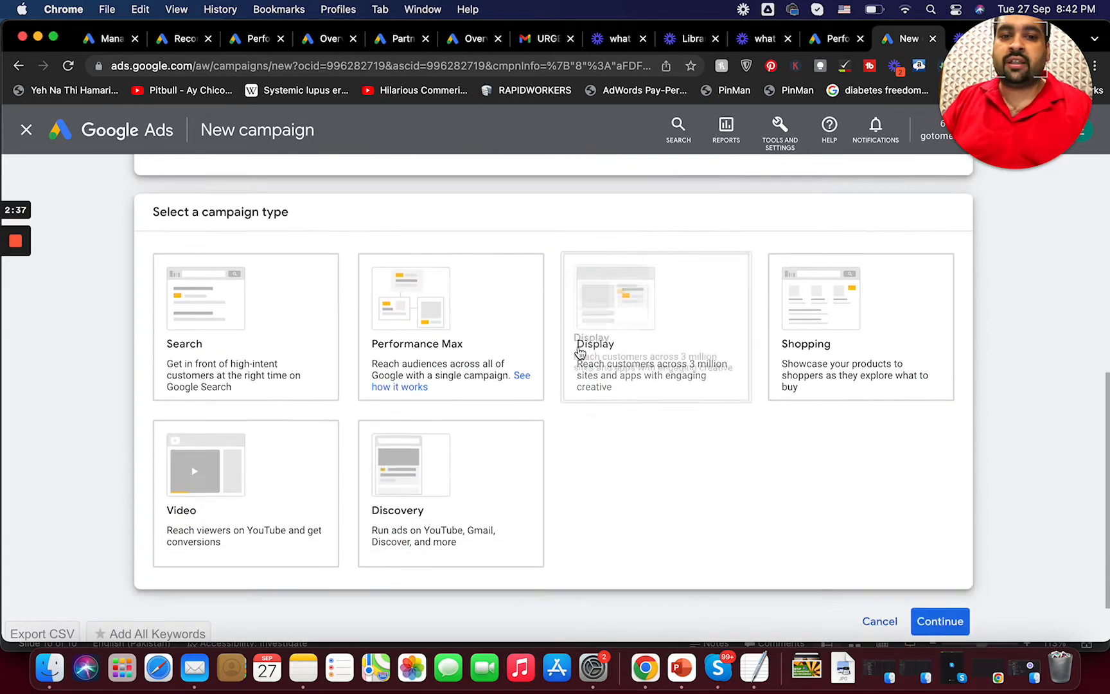
- Choose Sales as the campaign objective and Search as the campaign type
{"action": "scroll", "coordinate": [1075, 295], "scroll_direction": "up", "scroll_amount": 10}
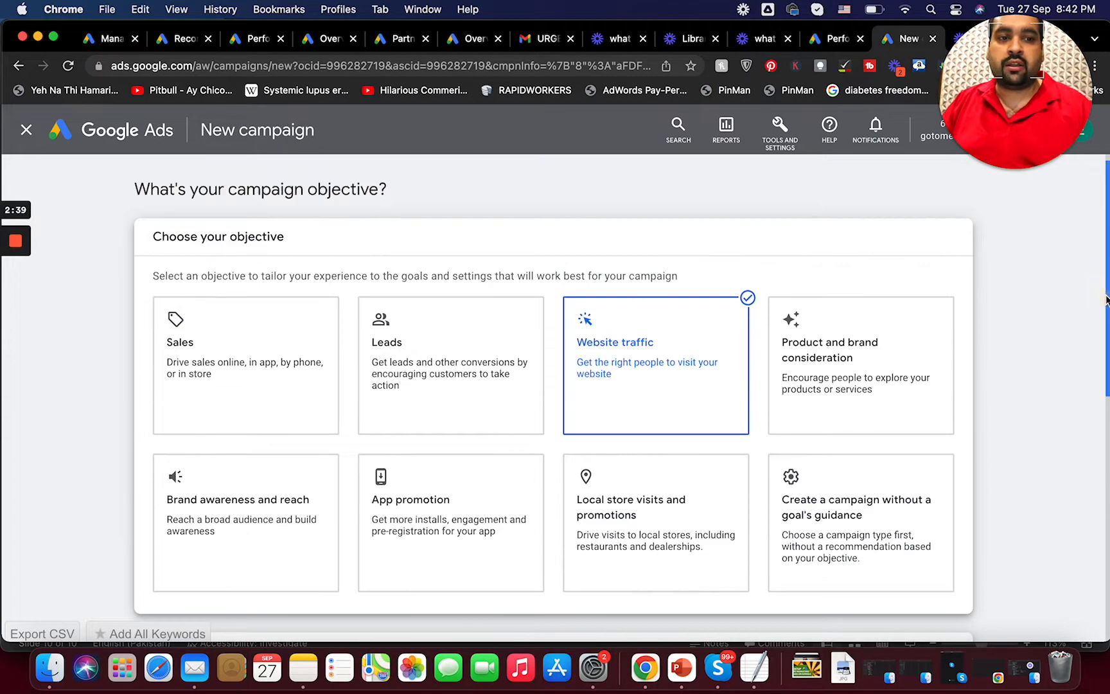
{"action": "left_click", "coordinate": [217, 364]}
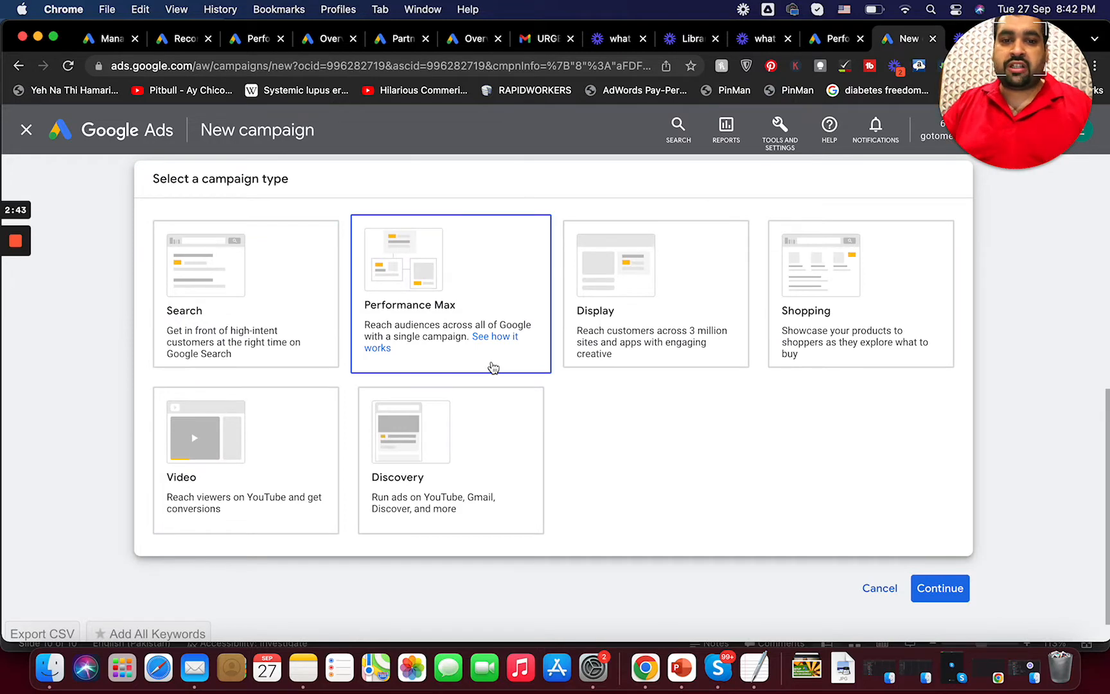
{"action": "left_click", "coordinate": [260, 334]}
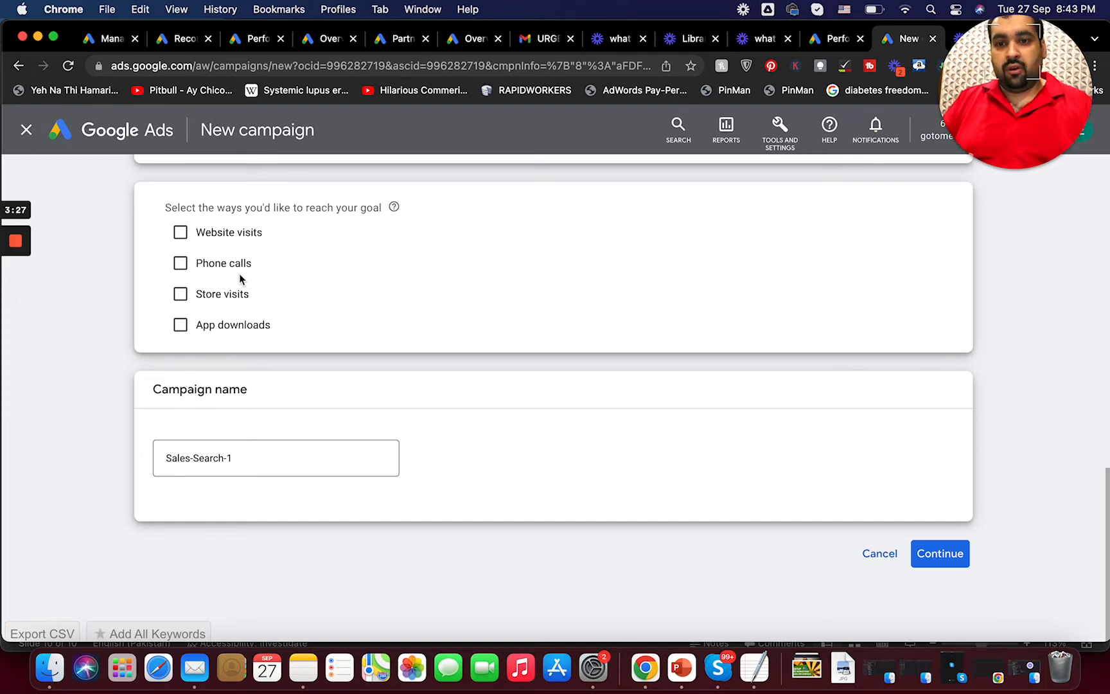
{"action": "left_click", "coordinate": [181, 233]}
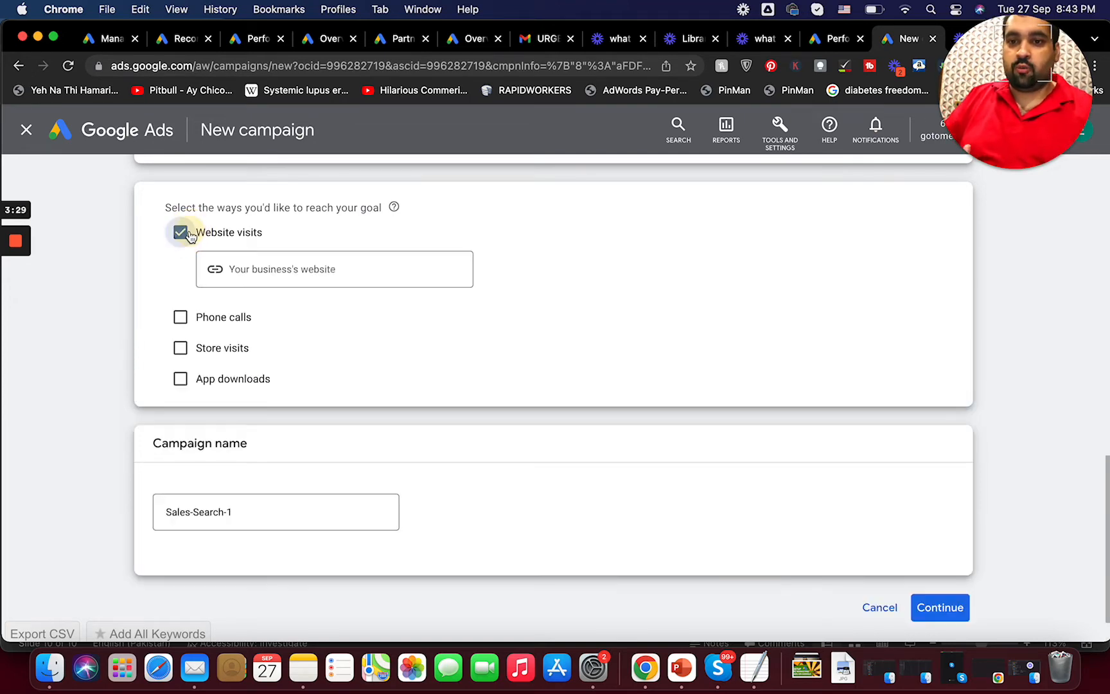
{"action": "left_click", "coordinate": [317, 271]}
{"action": "type", "text": "h"}
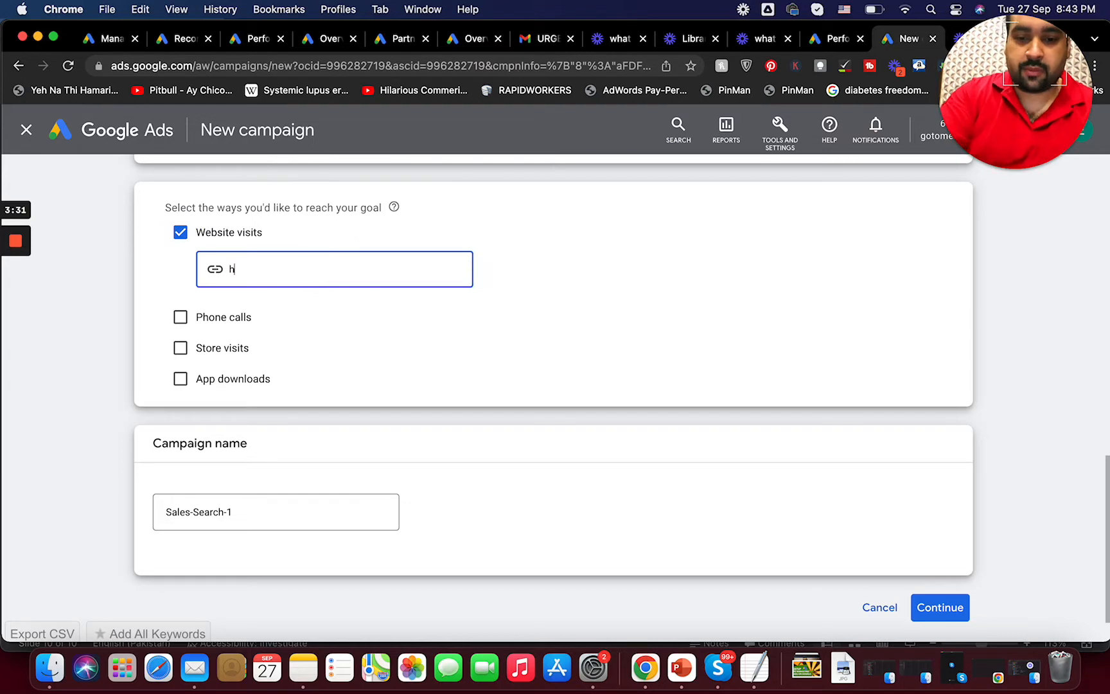
{"action": "type", "text": "ttps://abd"}
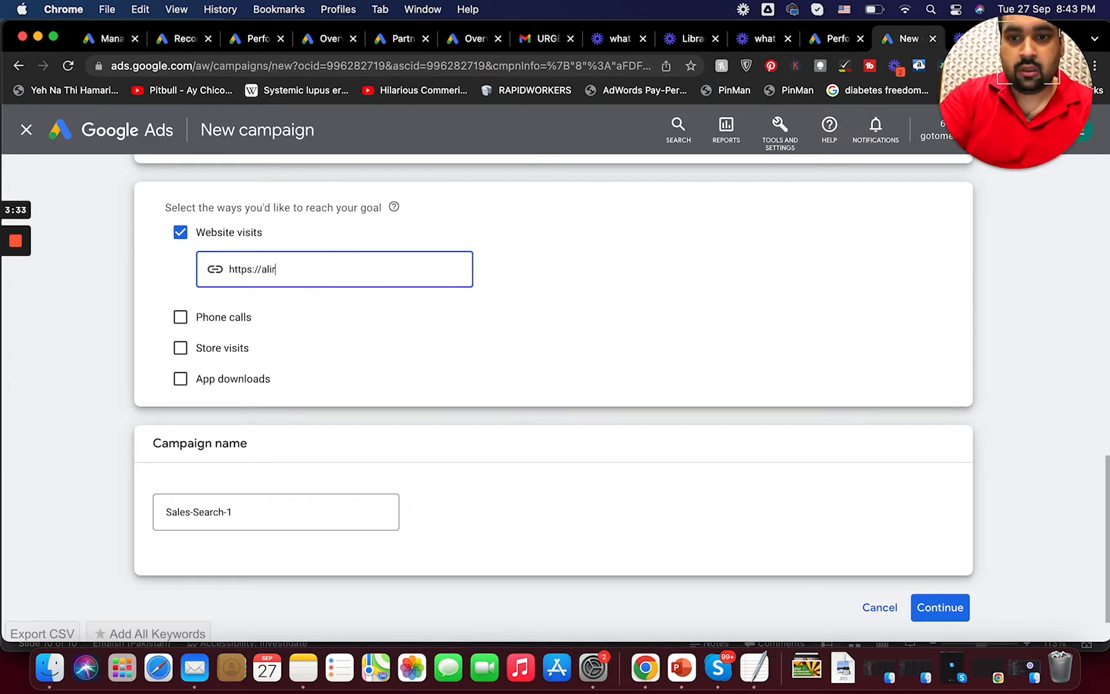
{"action": "key", "text": "BackSpace"}
{"action": "key", "text": "BackSpace"}
{"action": "type", "text": "arswebs.com"}
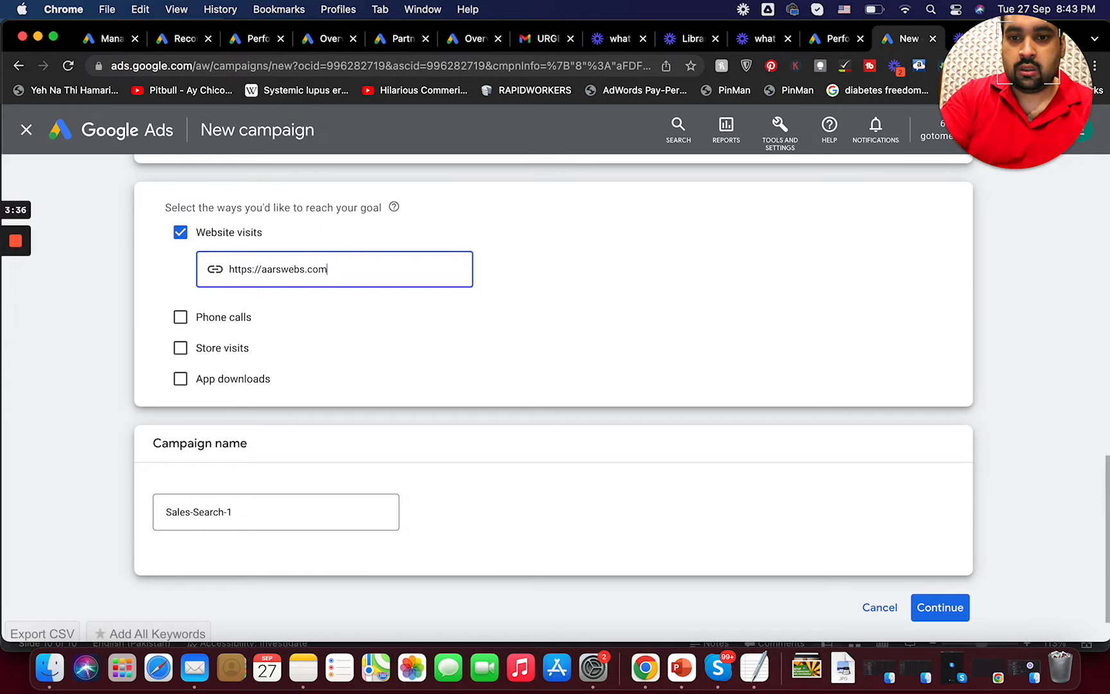
{"action": "key", "text": "super+a"}
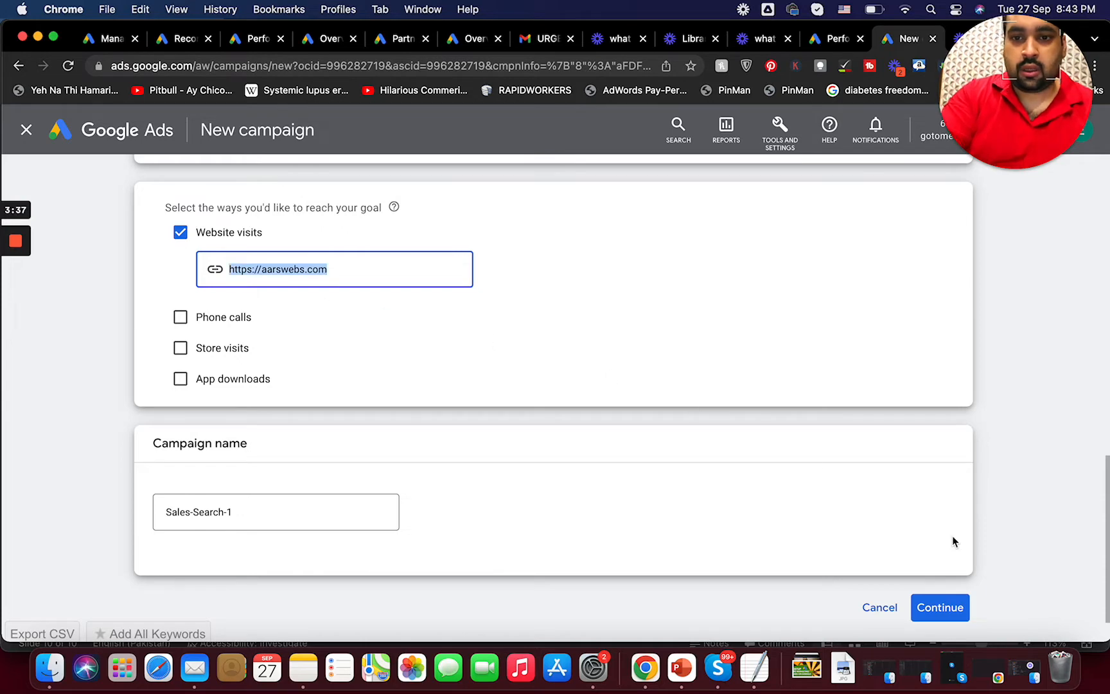
{"action": "left_click", "coordinate": [947, 603]}
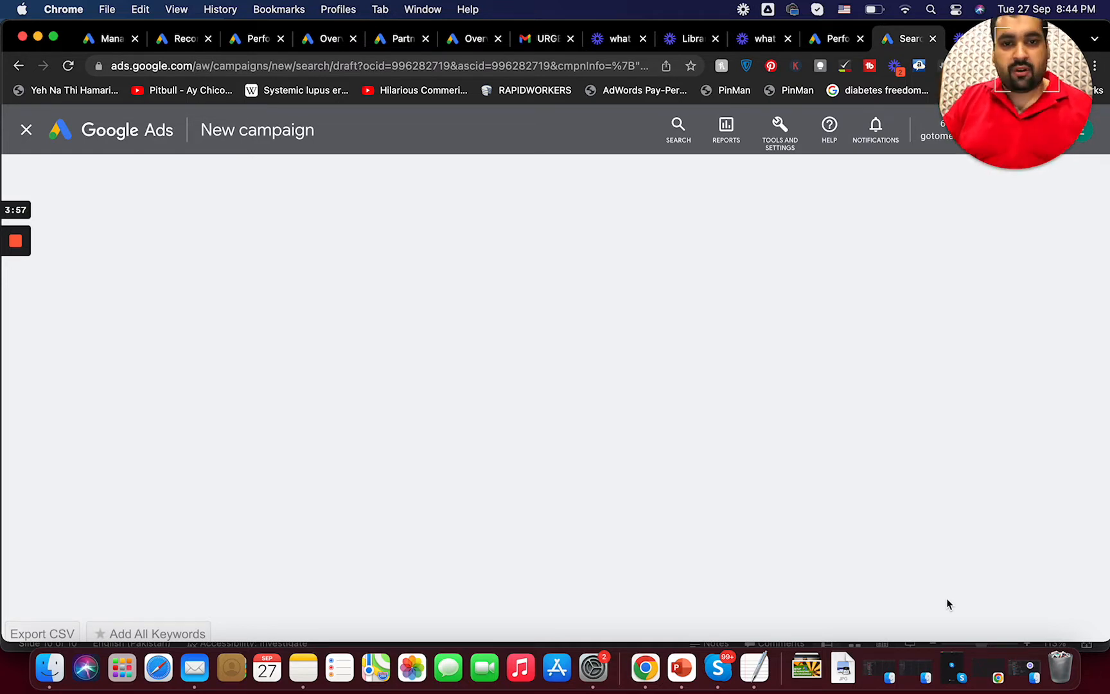
- Focus the bidding on Clicks and set a maximum CPC bid limit of $2.21
{"action": "mouse_move", "coordinate": [18, 327]}
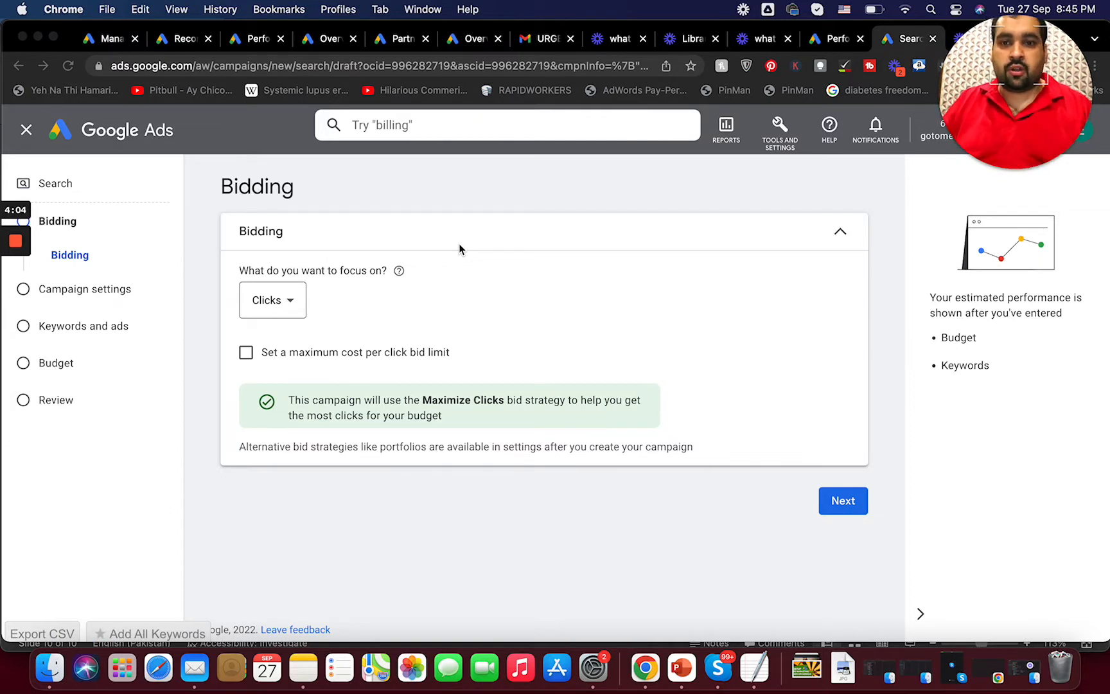
{"action": "left_click", "coordinate": [273, 300]}
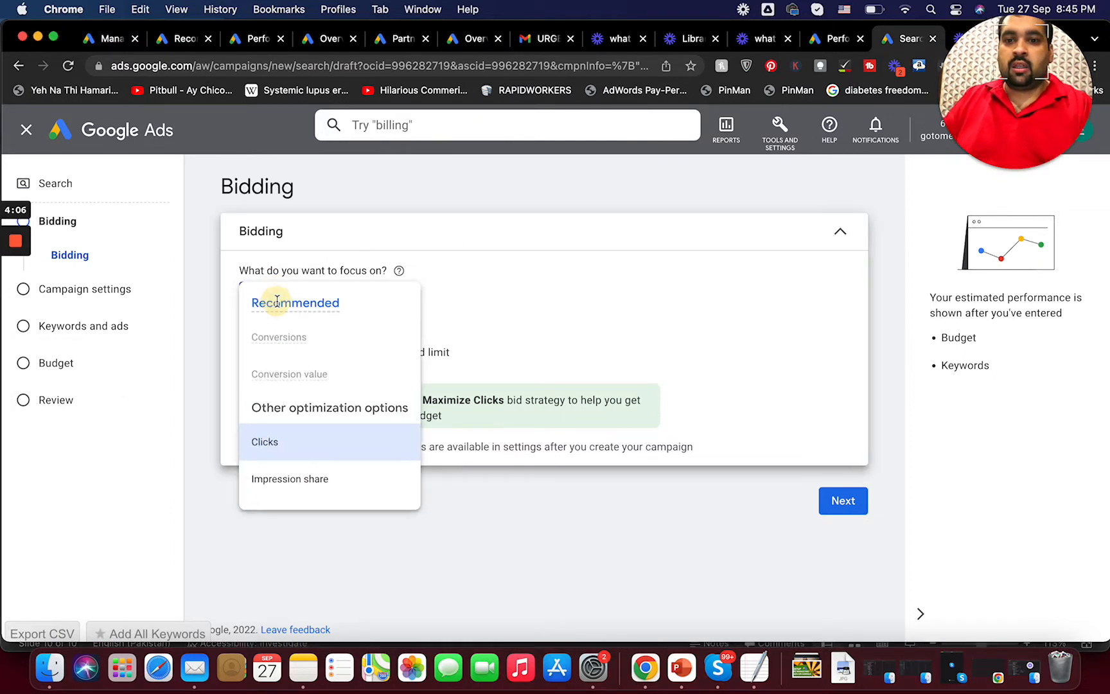
{"action": "left_click", "coordinate": [302, 447]}
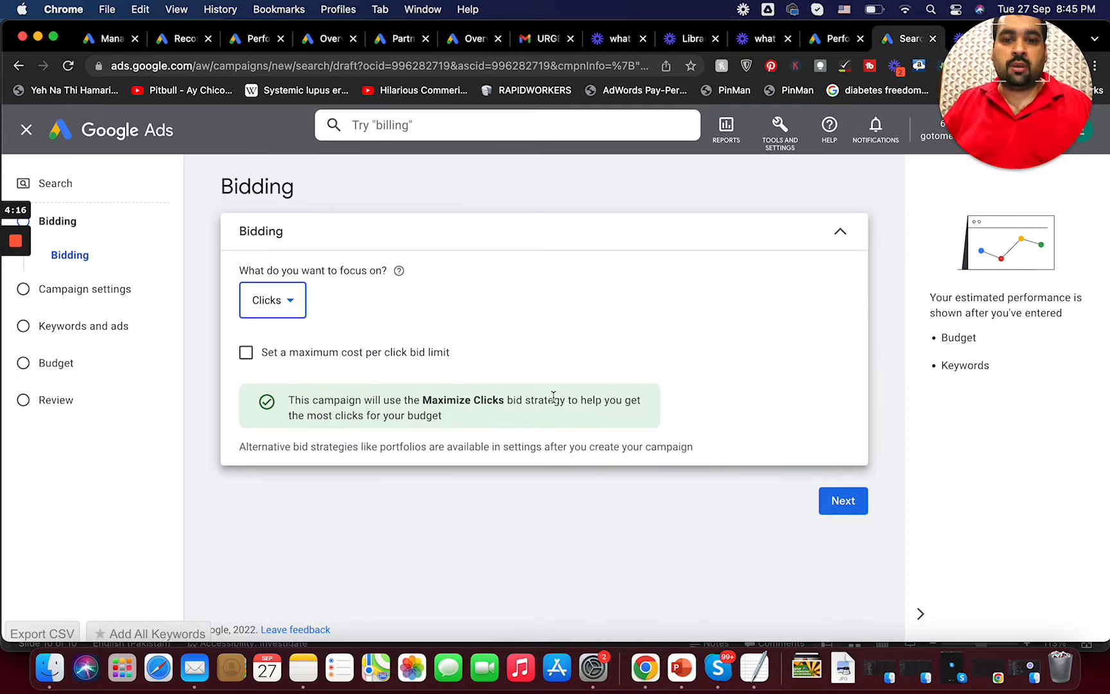
{"action": "left_click", "coordinate": [244, 353]}
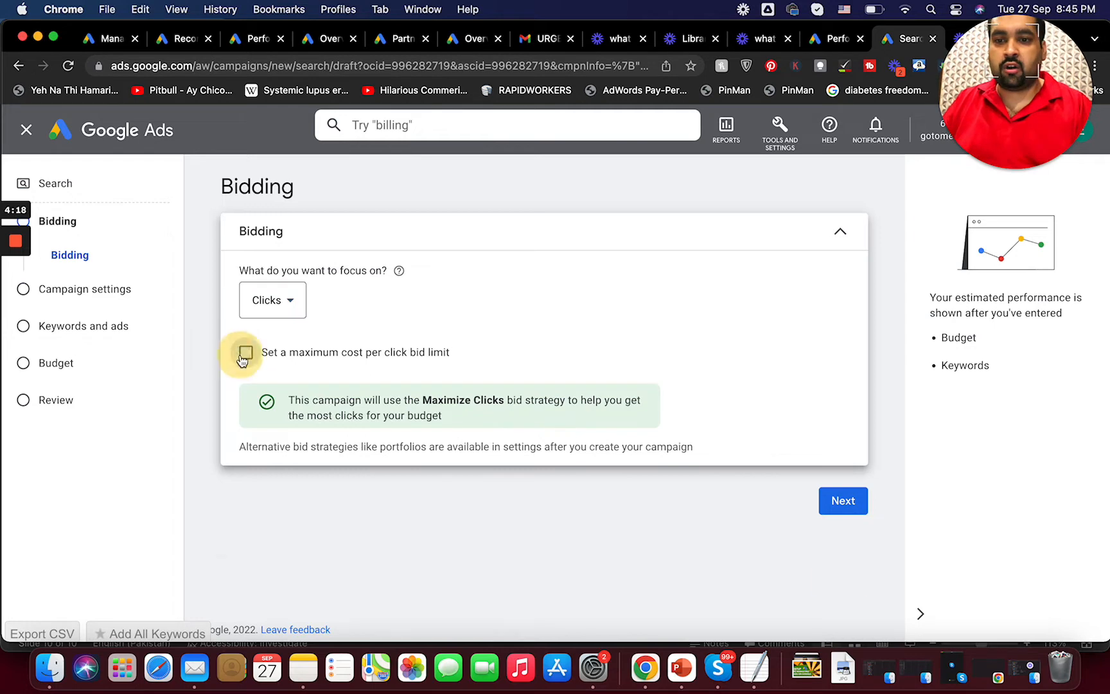
{"action": "left_click", "coordinate": [274, 409]}
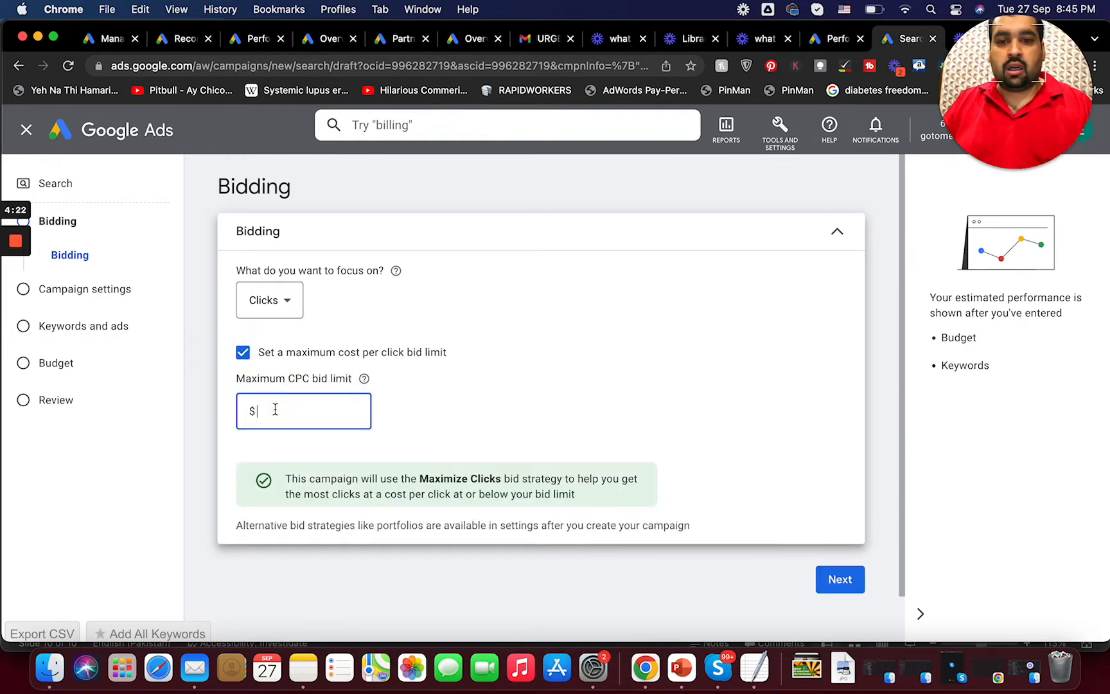
{"action": "type", "text": "2.21"}
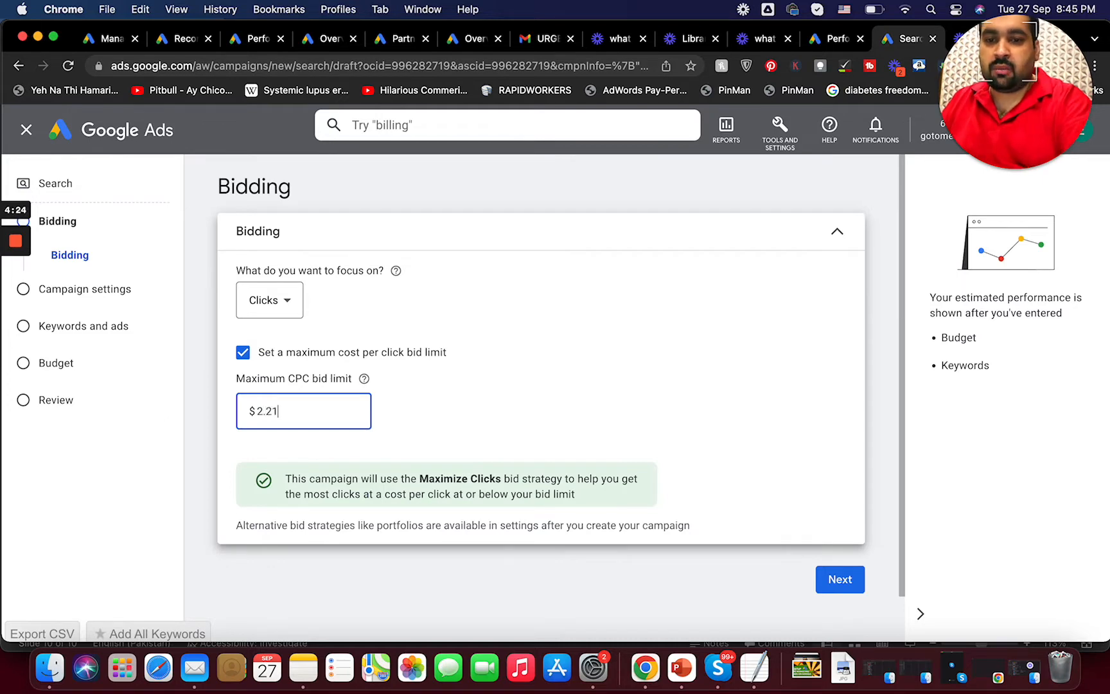
- Continue to the campaign settings and exclude the Google Display Network
{"action": "left_click", "coordinate": [839, 579]}
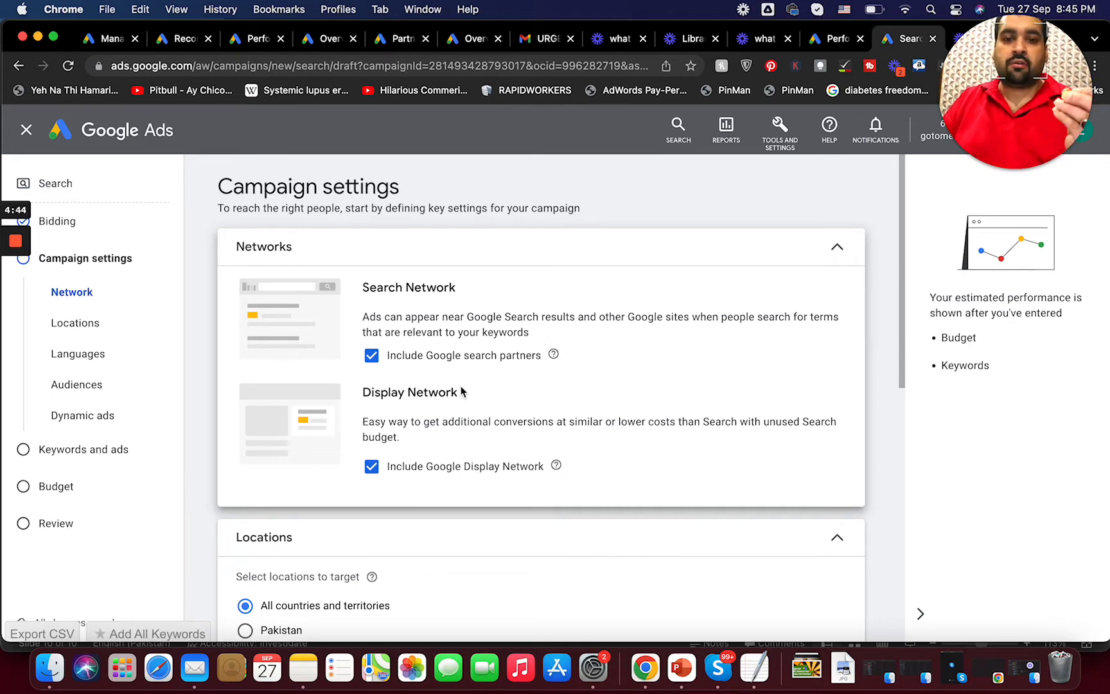
{"action": "left_click", "coordinate": [372, 467]}
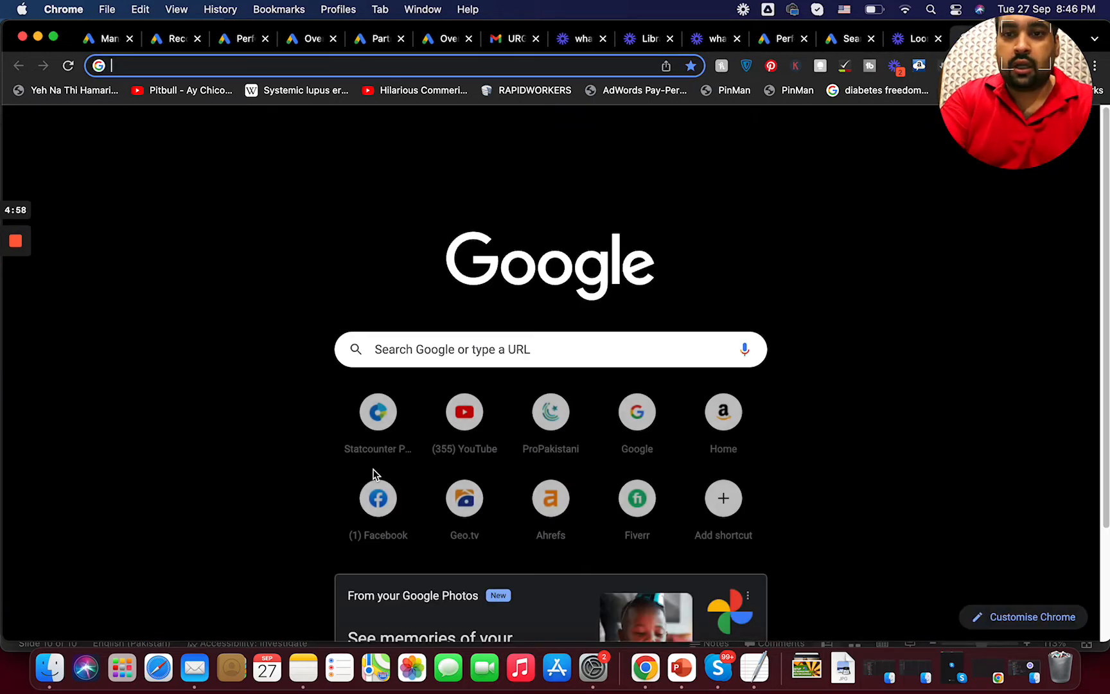
- Open the propakistani.pk website in a new browser tab
{"action": "type", "text": "pro"}
{"action": "key", "text": "Return"}
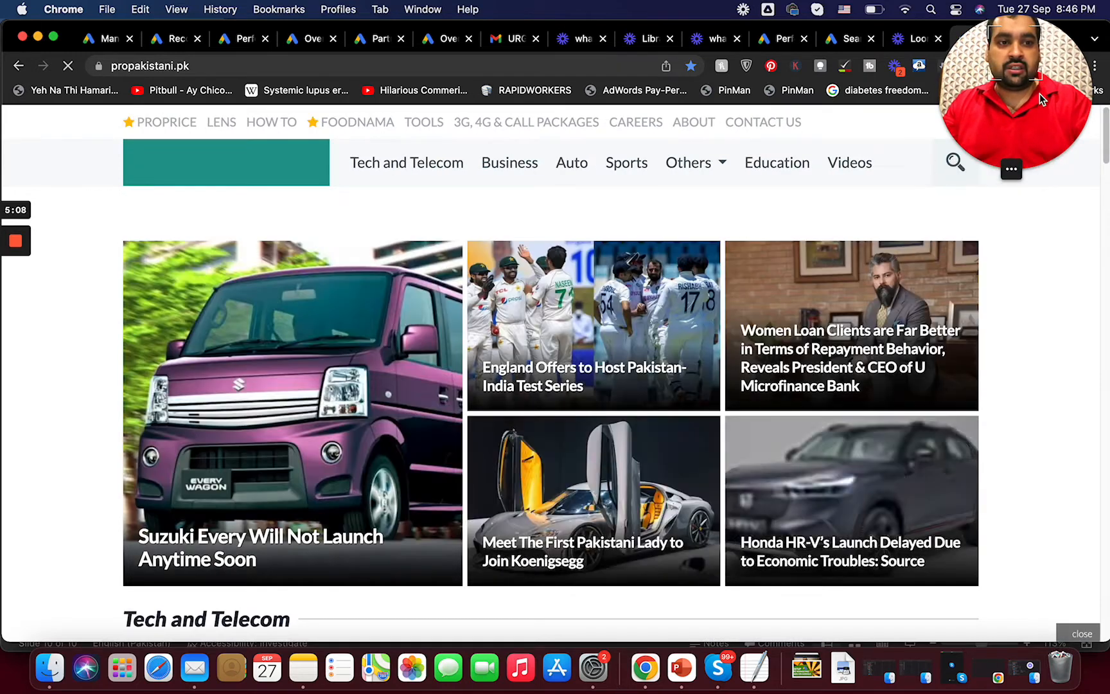
{"action": "left_click_drag", "start_coordinate": [1040, 92], "coordinate": [1043, 390]}
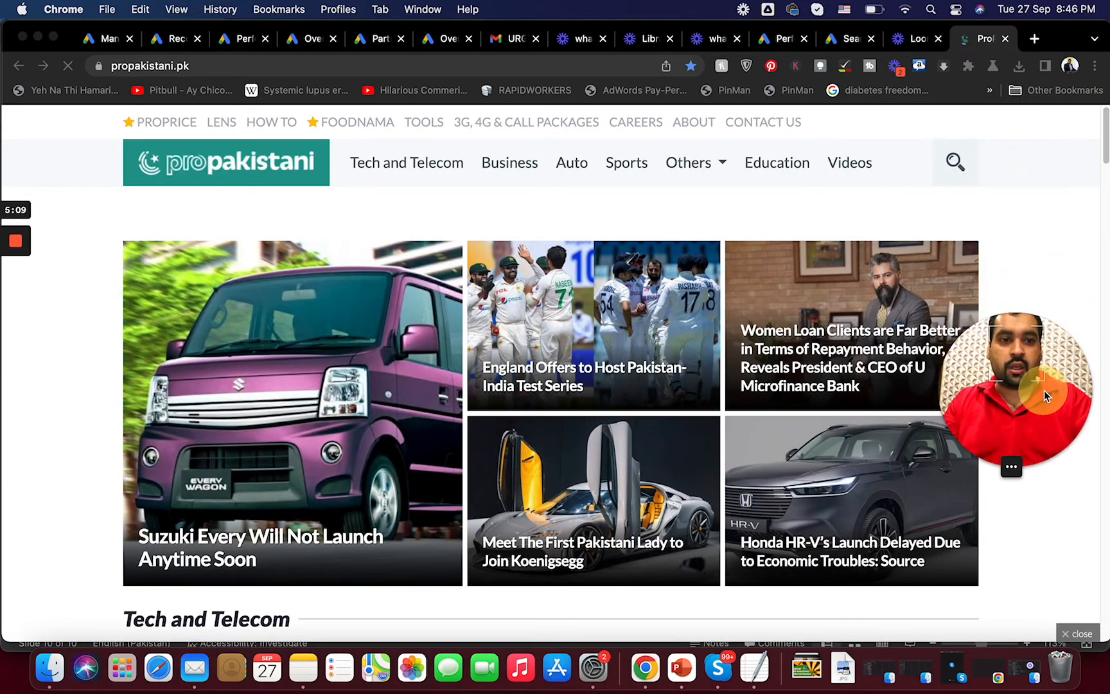
- Search the ProPakistani site for "web hosting" and examine the ads shown among the results
{"action": "left_click", "coordinate": [955, 162]}
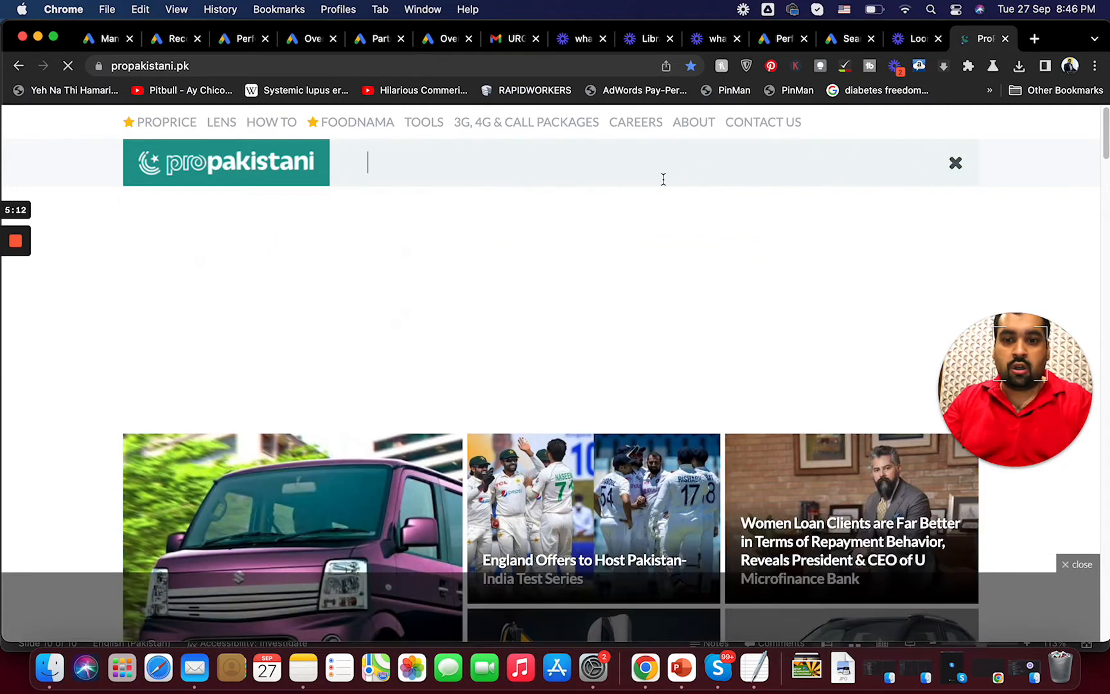
{"action": "type", "text": "web hosting"}
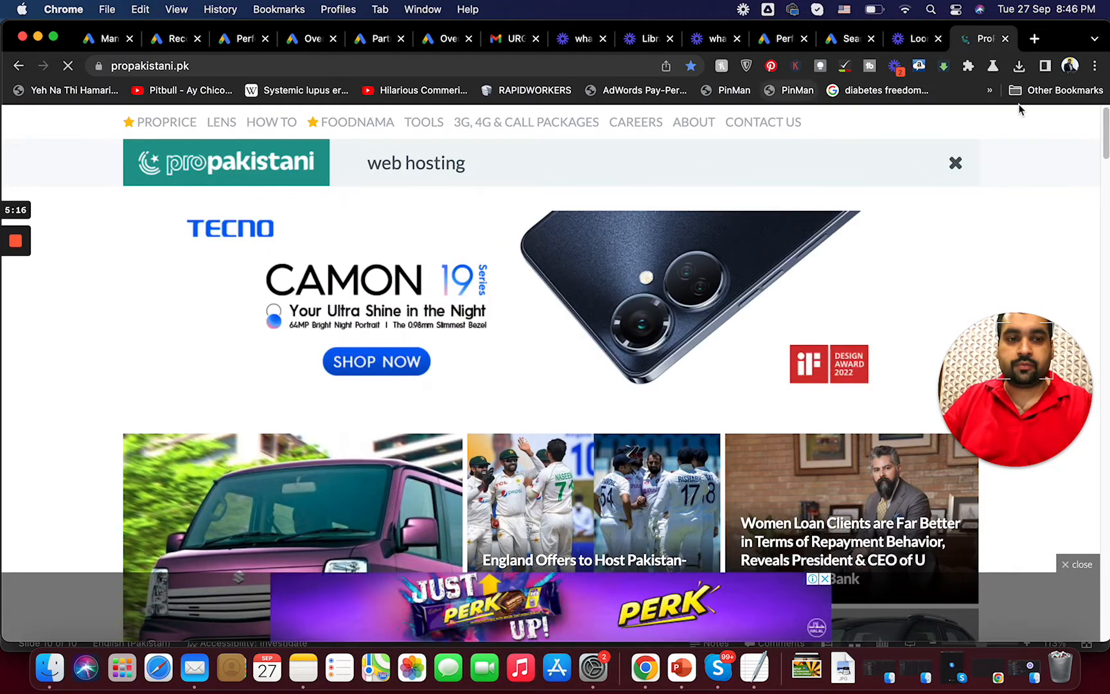
{"action": "key", "text": "Return"}
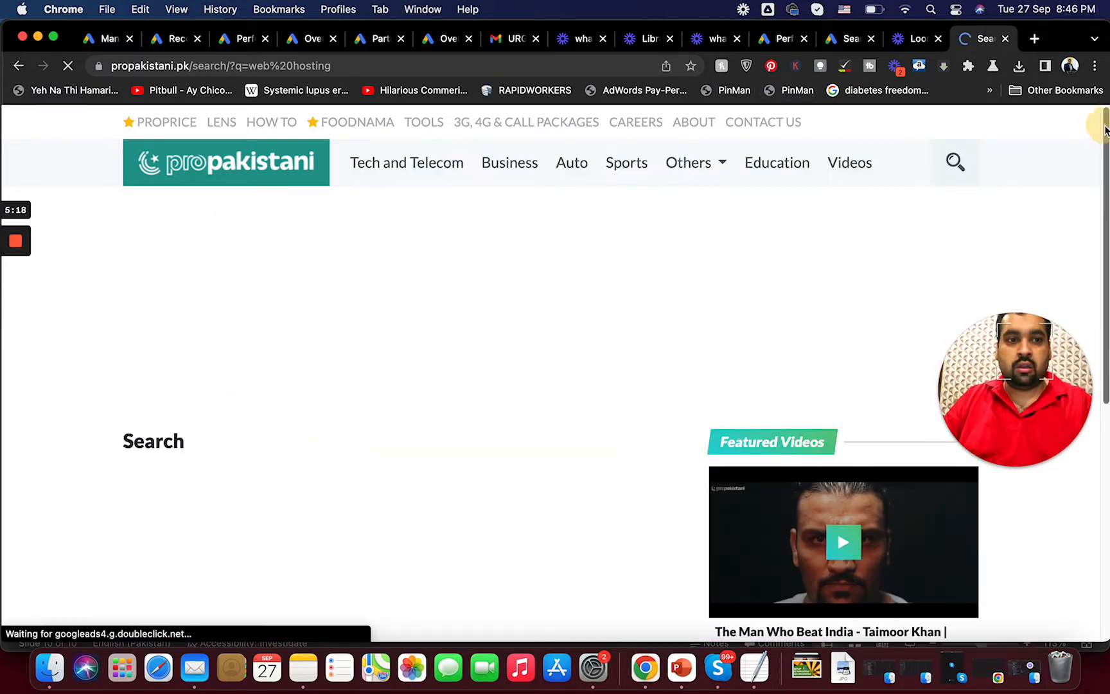
{"action": "left_click_drag", "start_coordinate": [1104, 128], "coordinate": [1075, 247]}
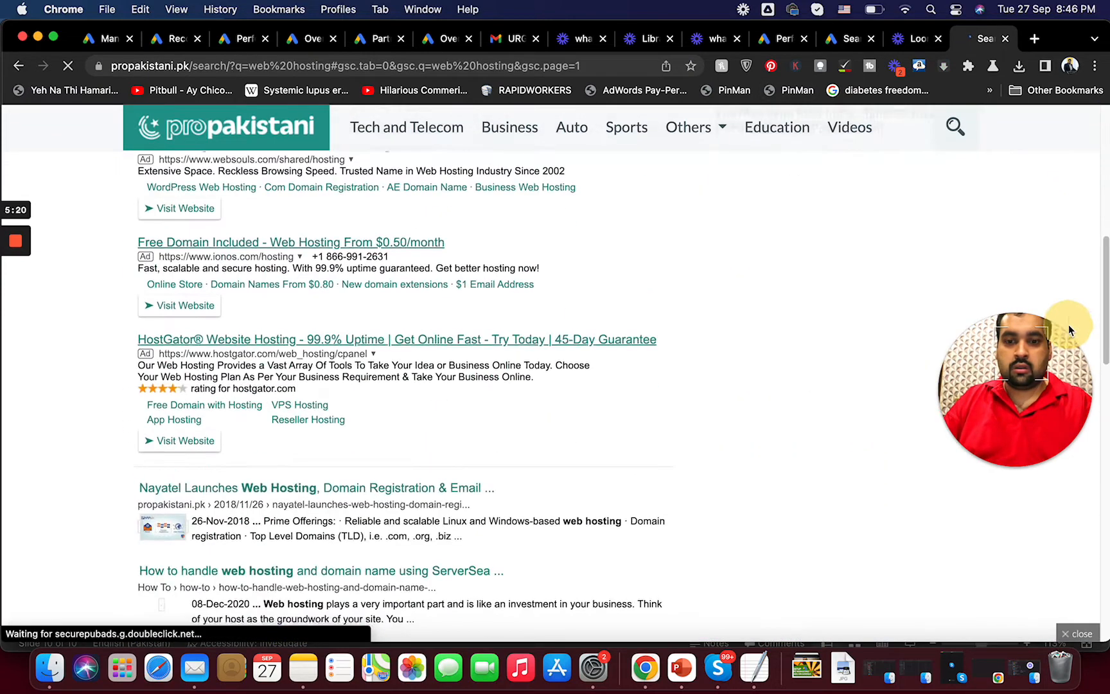
- Examine the ads and the regular listings throughout the ProPakistani "web hosting" results page
{"action": "scroll", "coordinate": [1076, 269], "scroll_direction": "down", "scroll_amount": 3}
{"action": "scroll", "coordinate": [1075, 300], "scroll_direction": "down", "scroll_amount": 5}
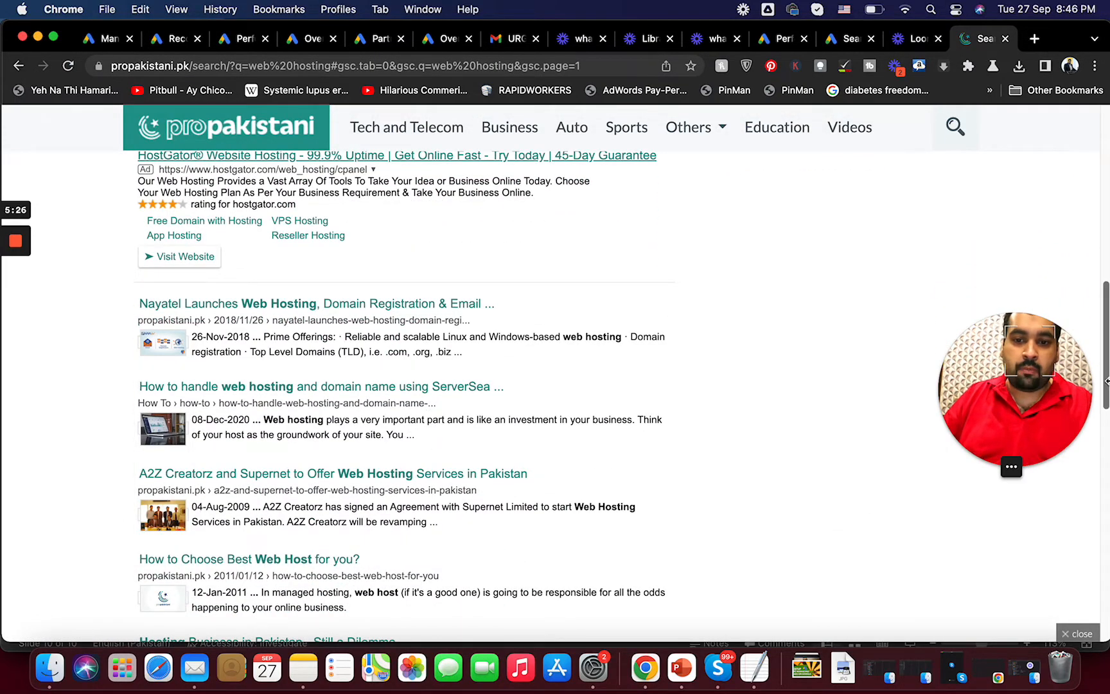
{"action": "left_click_drag", "start_coordinate": [1106, 346], "coordinate": [1106, 260]}
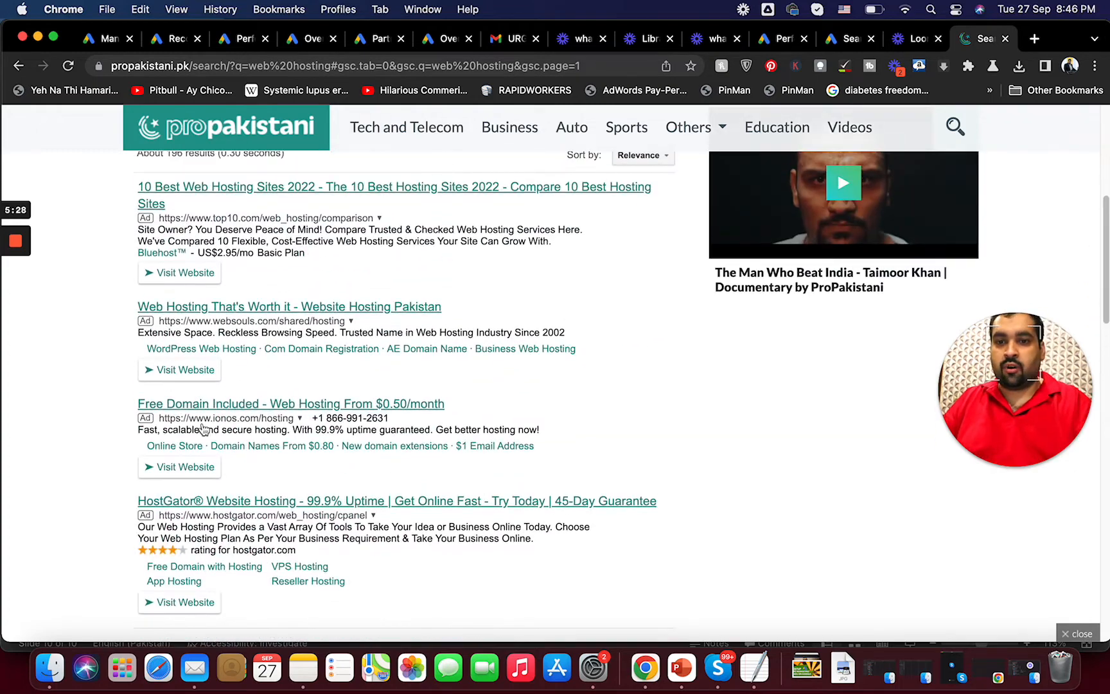
{"action": "scroll", "coordinate": [212, 425], "scroll_direction": "up", "scroll_amount": 1}
{"action": "scroll", "coordinate": [212, 425], "scroll_direction": "up", "scroll_amount": 5}
{"action": "scroll", "coordinate": [212, 426], "scroll_direction": "up", "scroll_amount": 4}
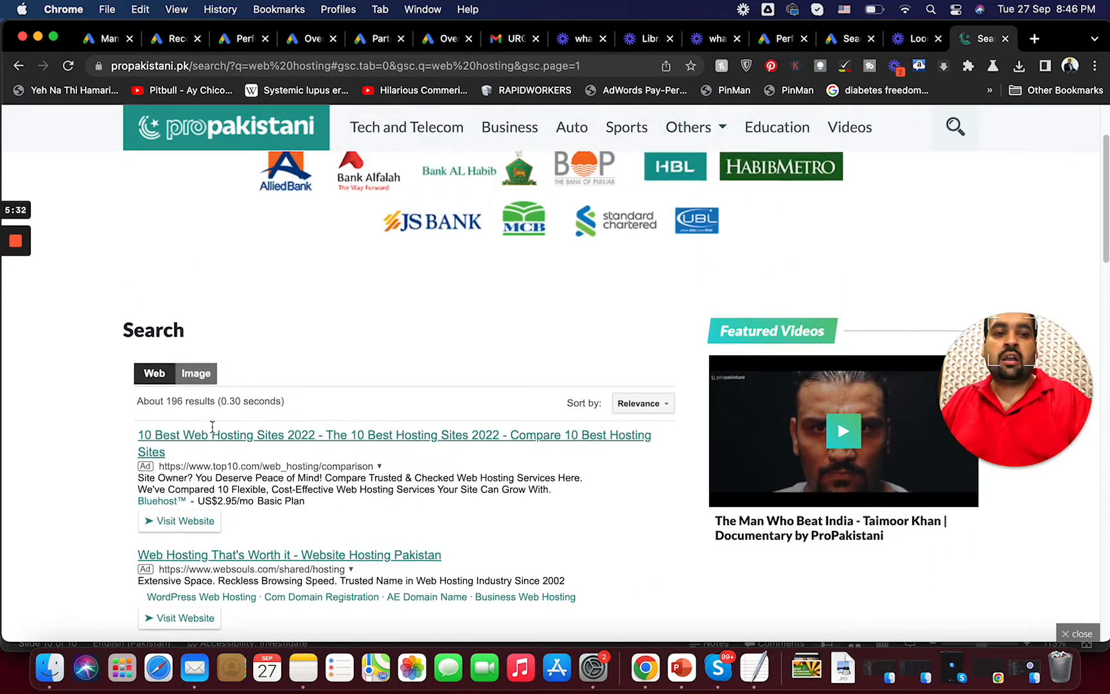
{"action": "scroll", "coordinate": [212, 426], "scroll_direction": "up", "scroll_amount": 2}
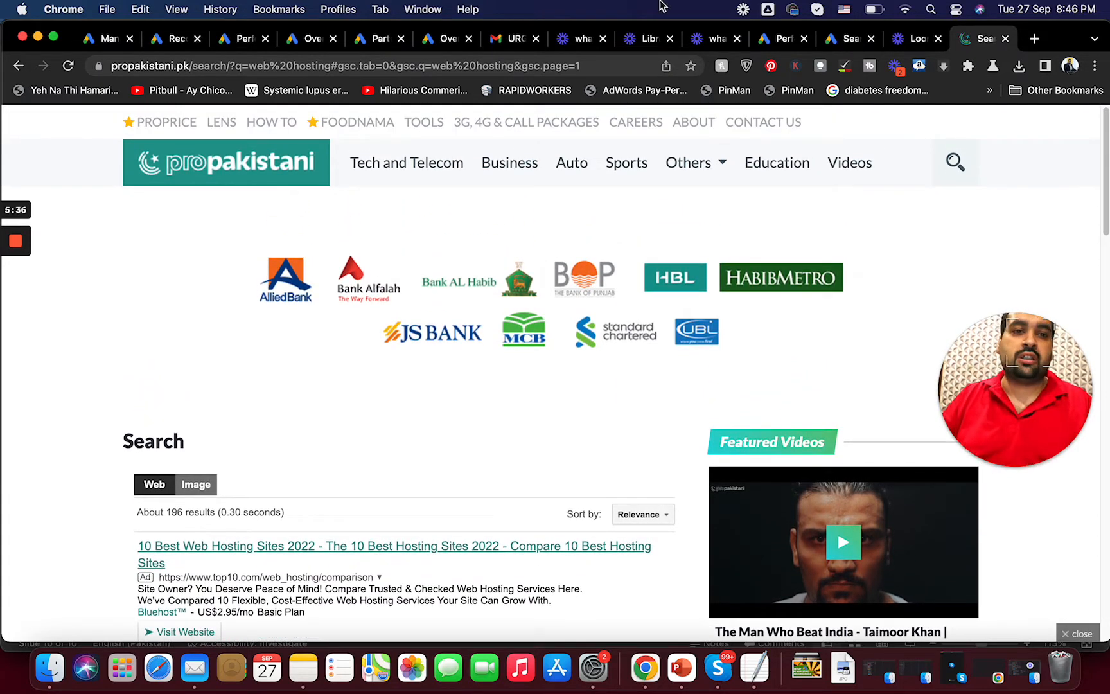
- Return to the Google Ads campaign draft and exclude Google search partners from the Search Network
{"action": "left_click", "coordinate": [846, 39]}
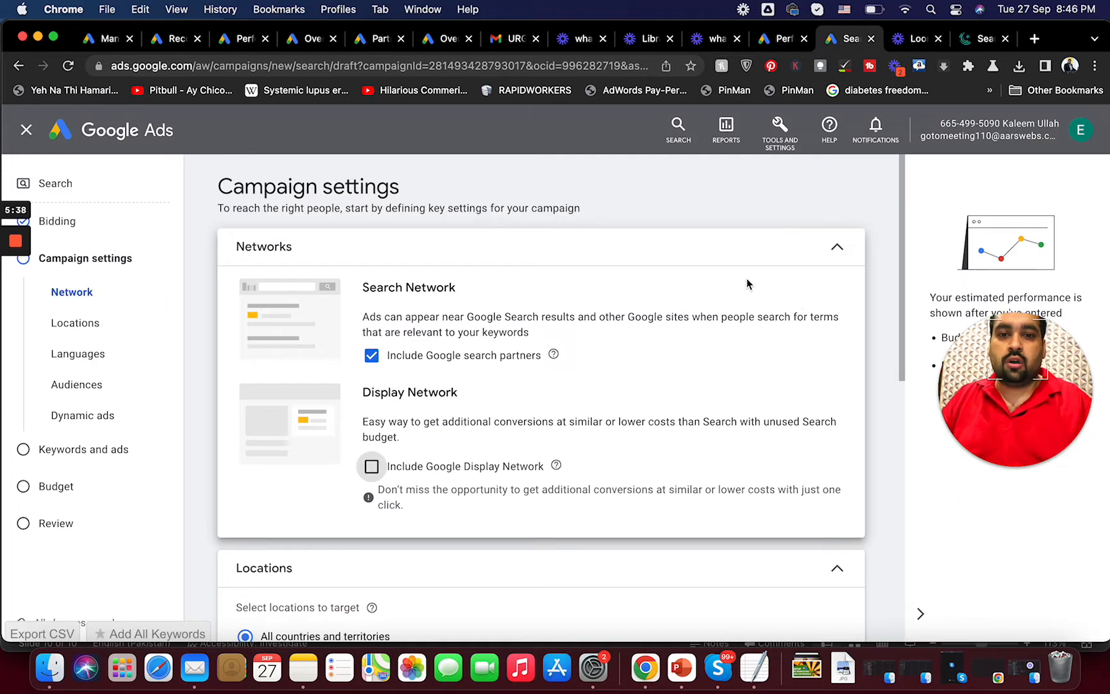
{"action": "left_click", "coordinate": [372, 357]}
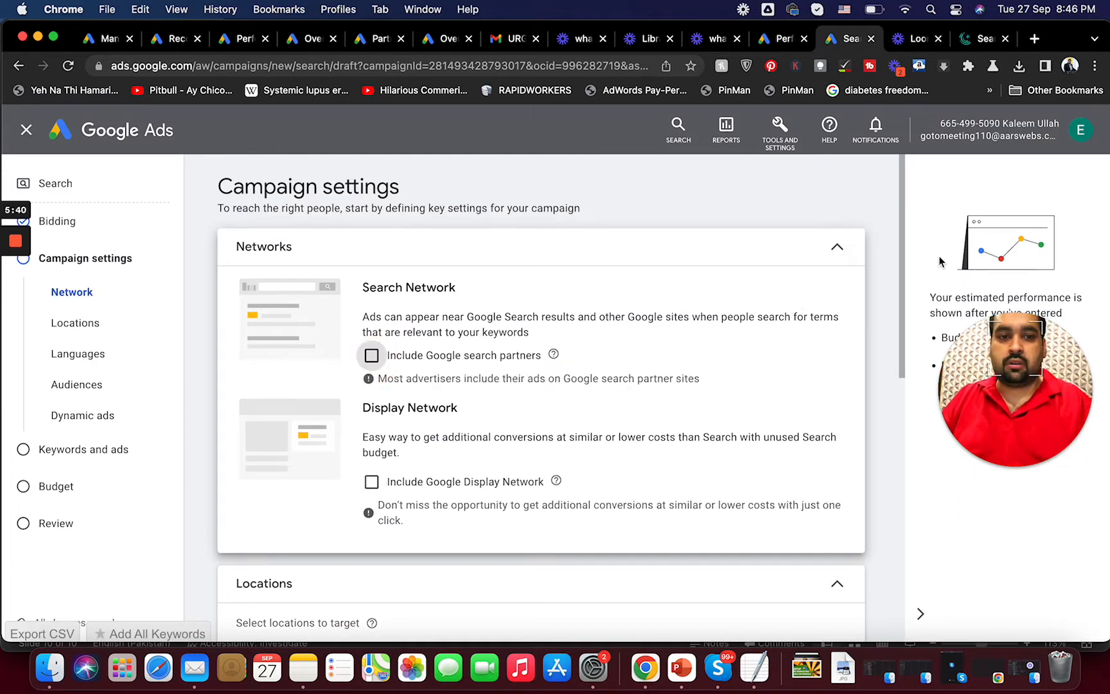
- Expand the campaign's location options, choose to enter another location, and target the United States
{"action": "left_click_drag", "start_coordinate": [905, 272], "coordinate": [892, 328]}
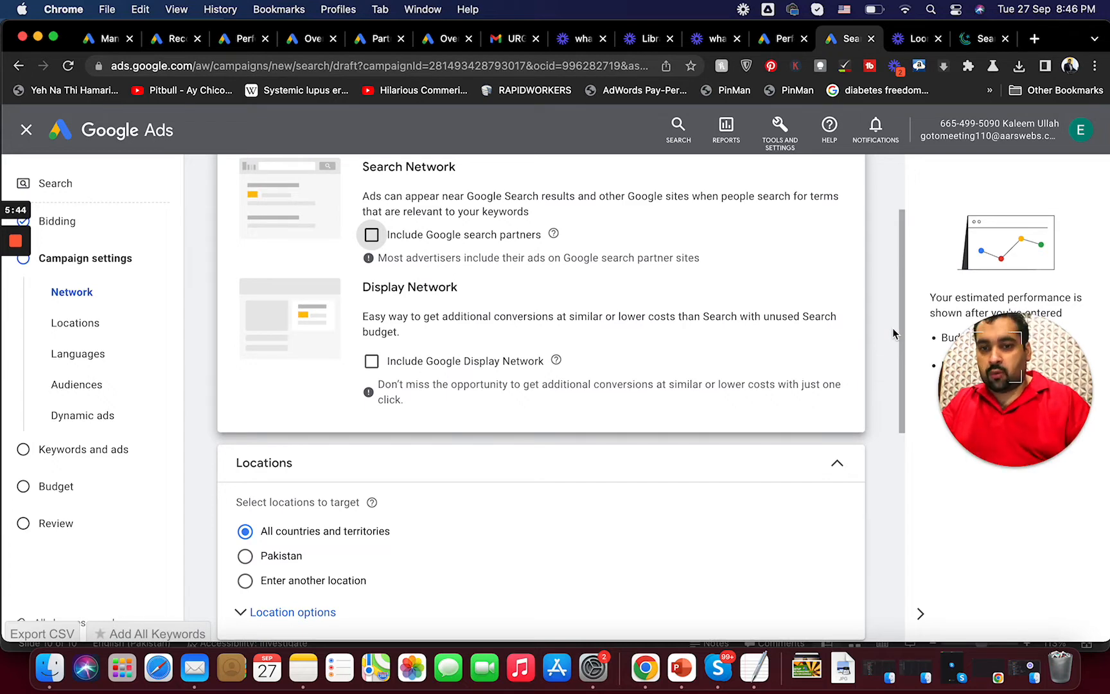
{"action": "left_click_drag", "start_coordinate": [892, 328], "coordinate": [893, 446]}
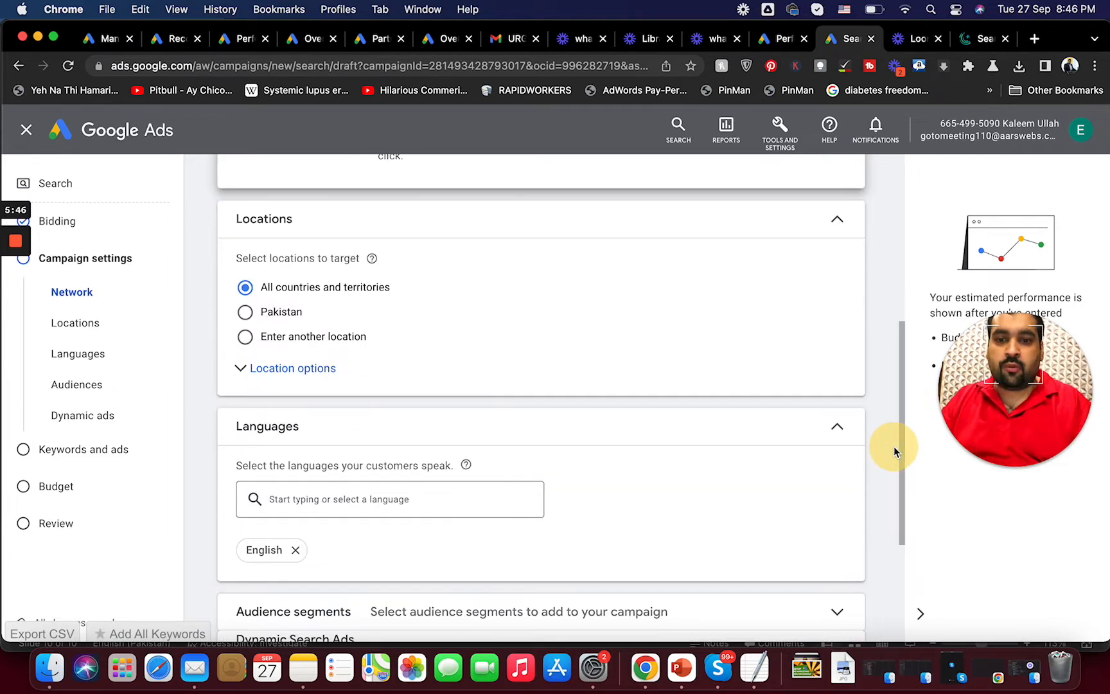
{"action": "left_click", "coordinate": [318, 379]}
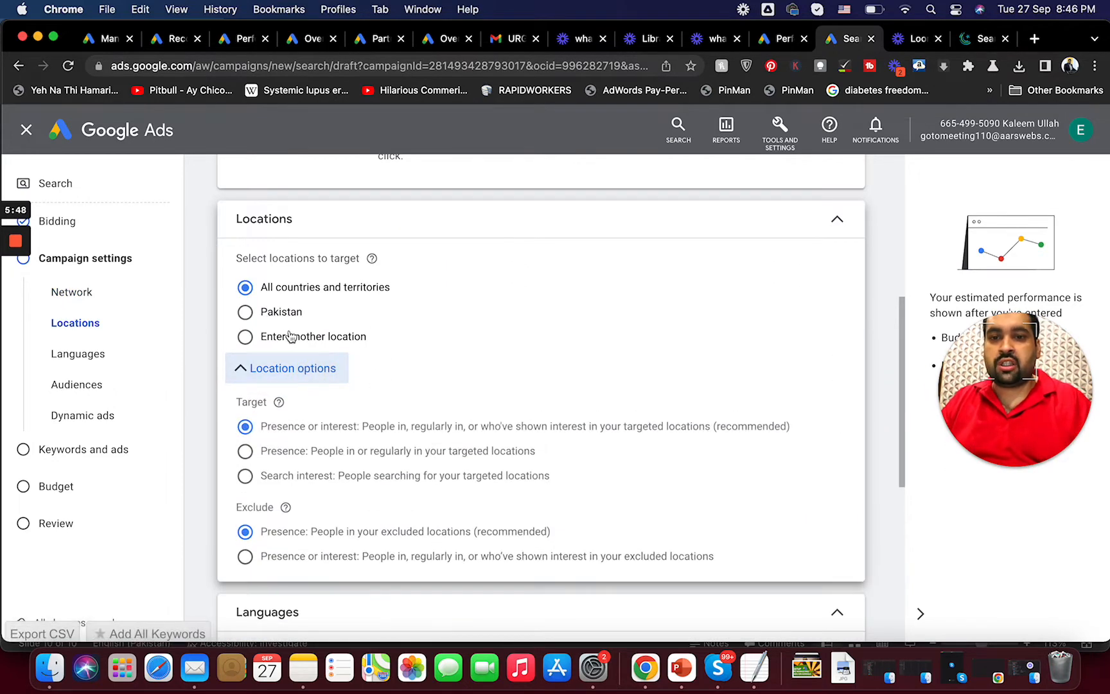
{"action": "left_click", "coordinate": [295, 338]}
{"action": "type", "text": "Uni"}
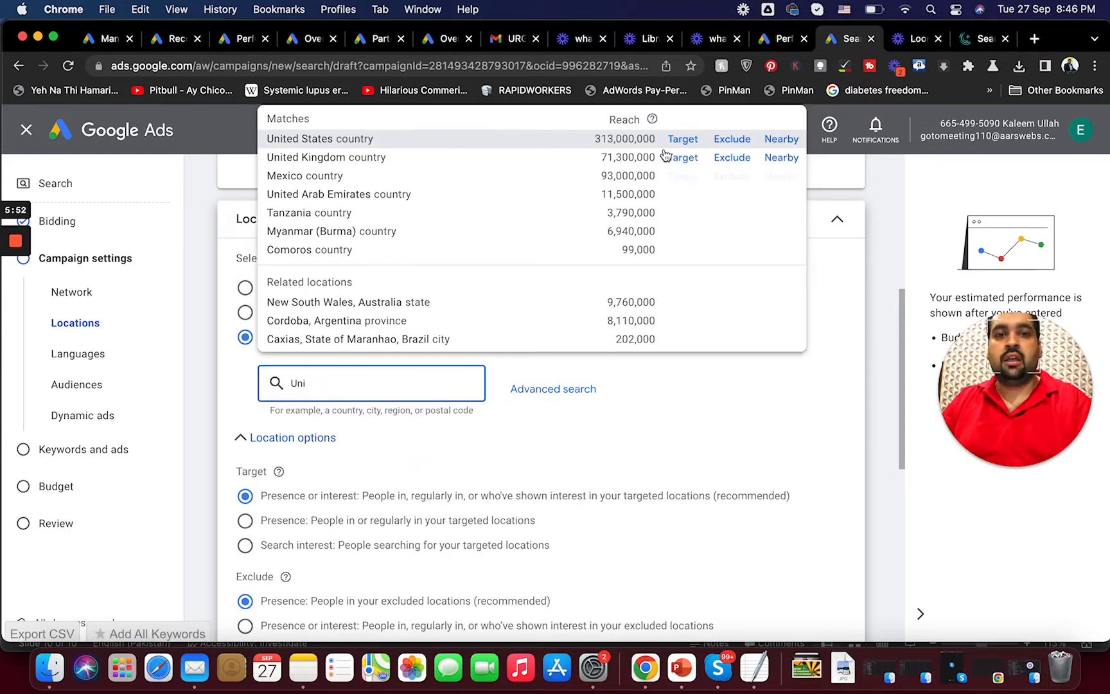
{"action": "left_click", "coordinate": [683, 140]}
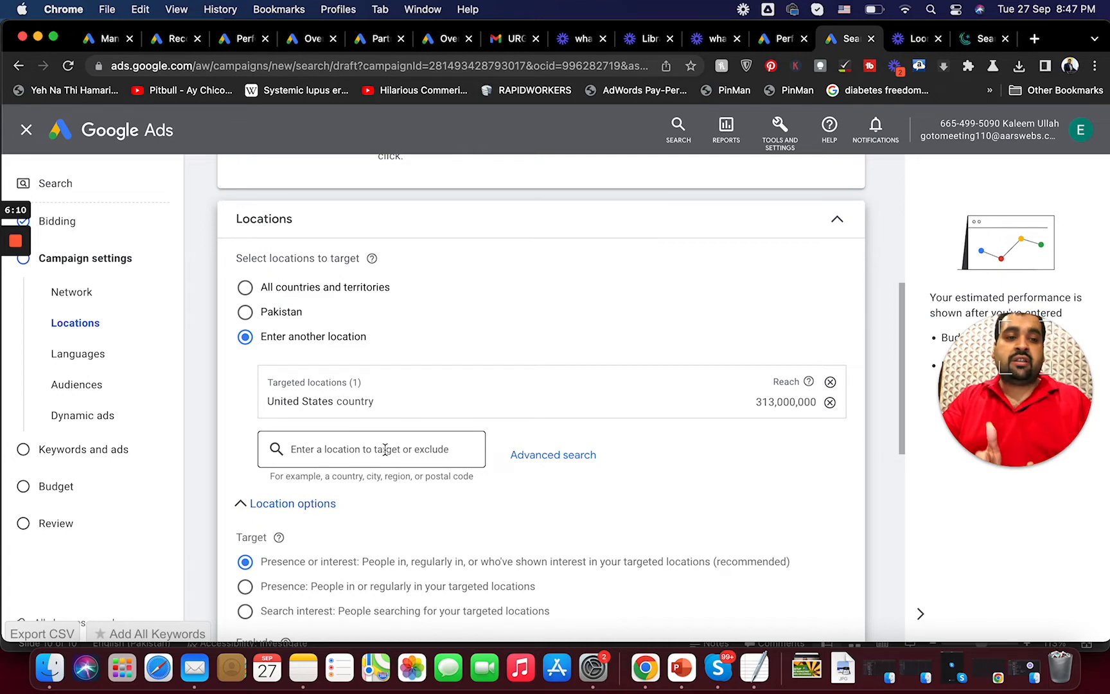
- Add the city of Toronto, Ontario, Canada and the country India to the targeted locations
{"action": "left_click", "coordinate": [384, 449]}
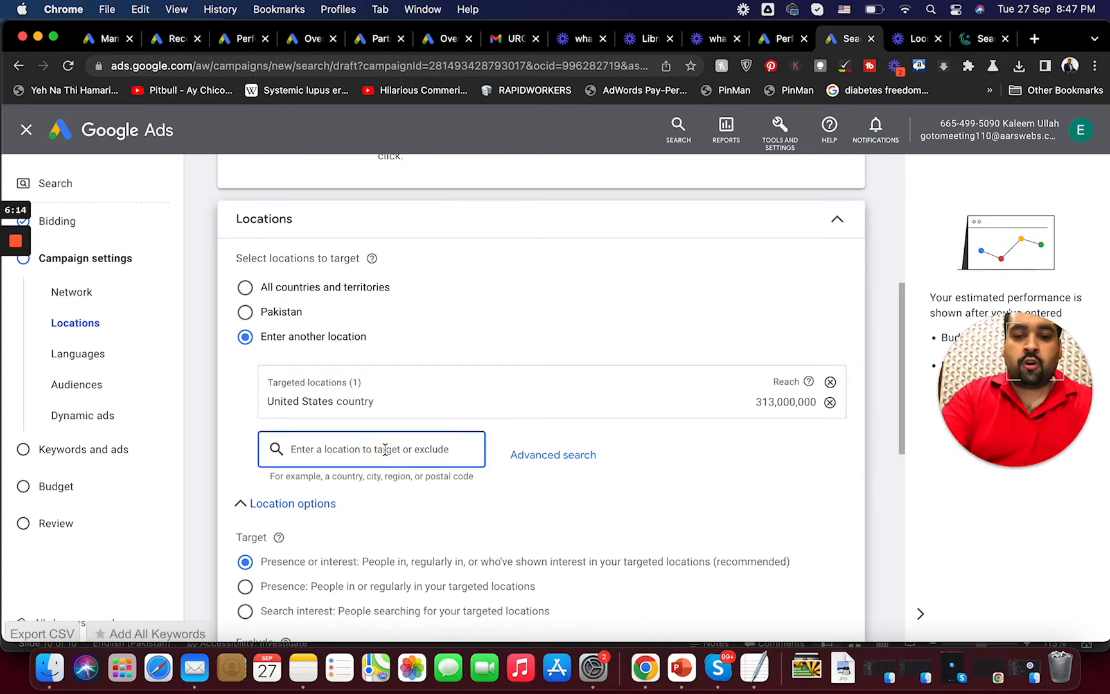
{"action": "type", "text": "Toro"}
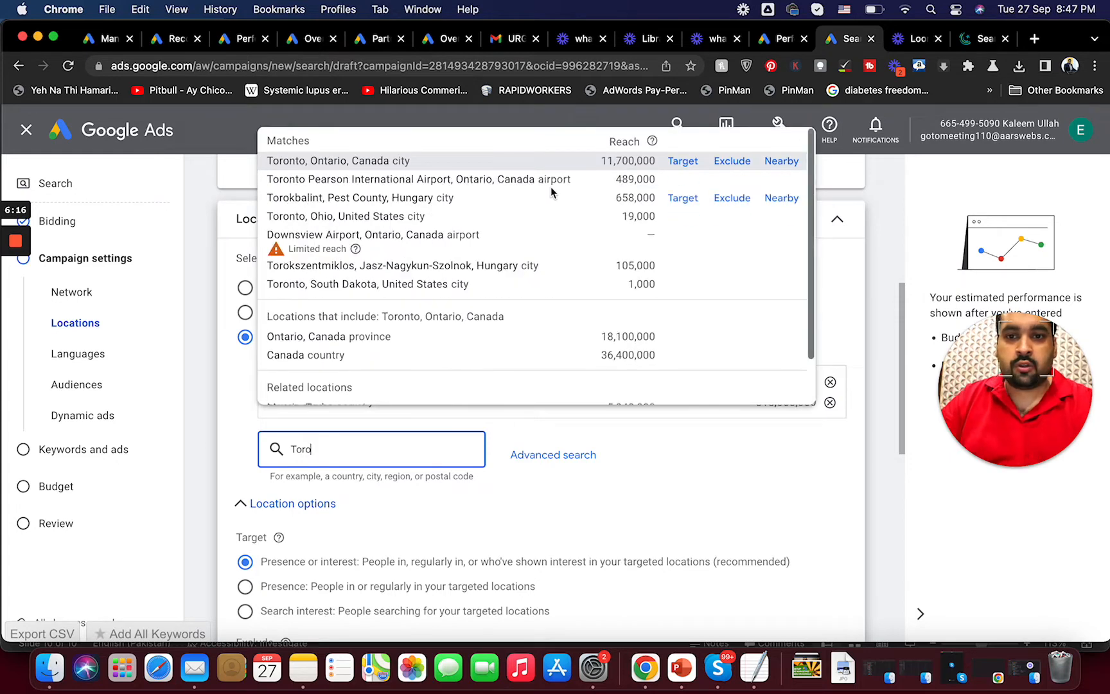
{"action": "left_click", "coordinate": [681, 161]}
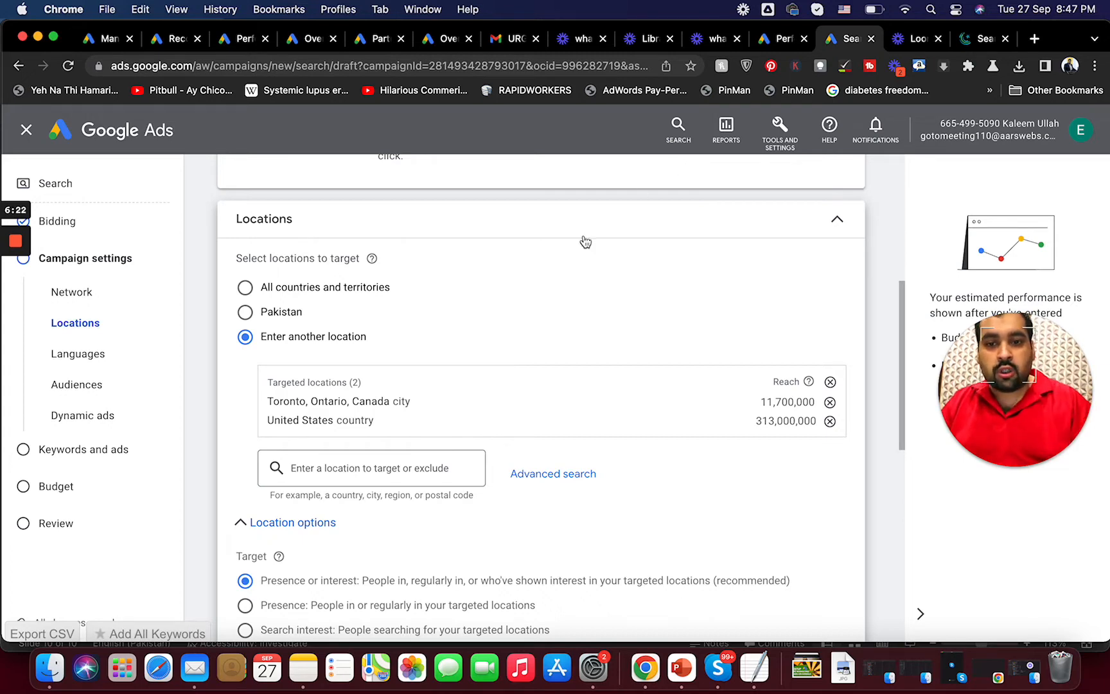
{"action": "left_click", "coordinate": [411, 462]}
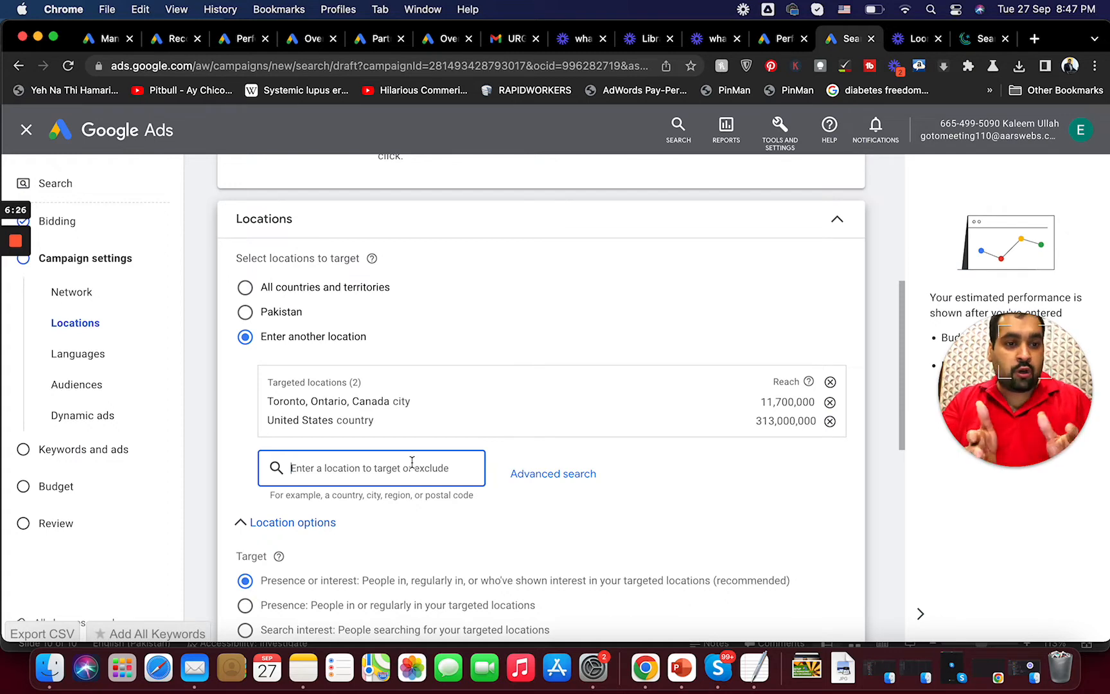
{"action": "type", "text": "In"}
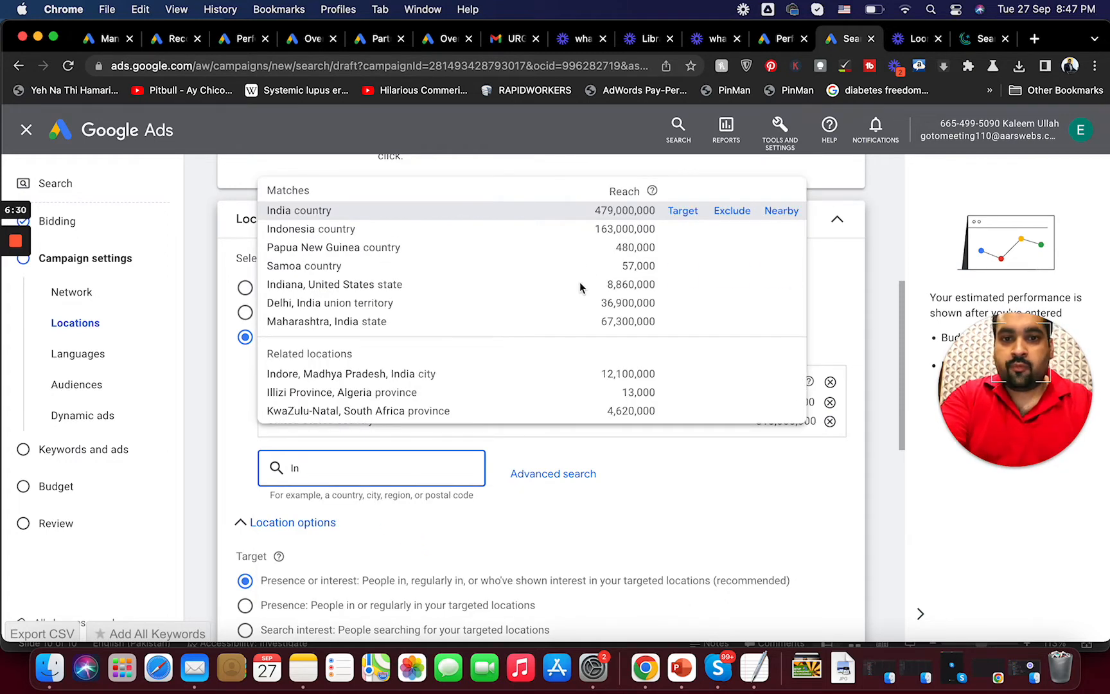
{"action": "left_click", "coordinate": [682, 212]}
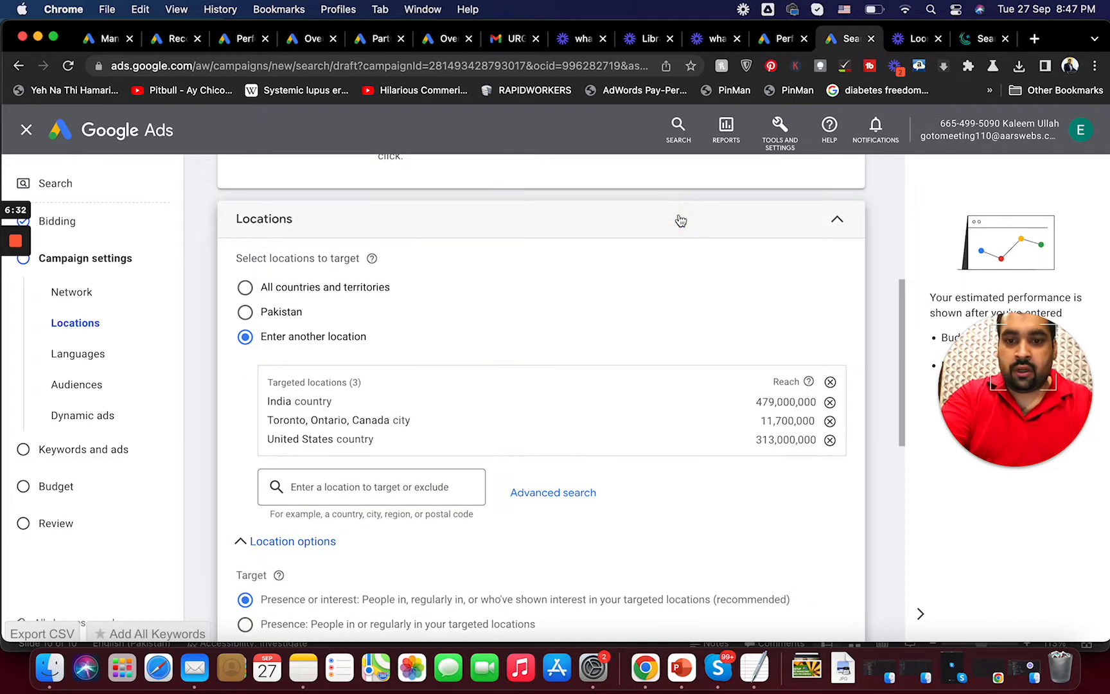
- Exclude the city of Kolkata, West Bengal, India and the state of Washington, United States from the targeting
{"action": "type", "text": "kol"}
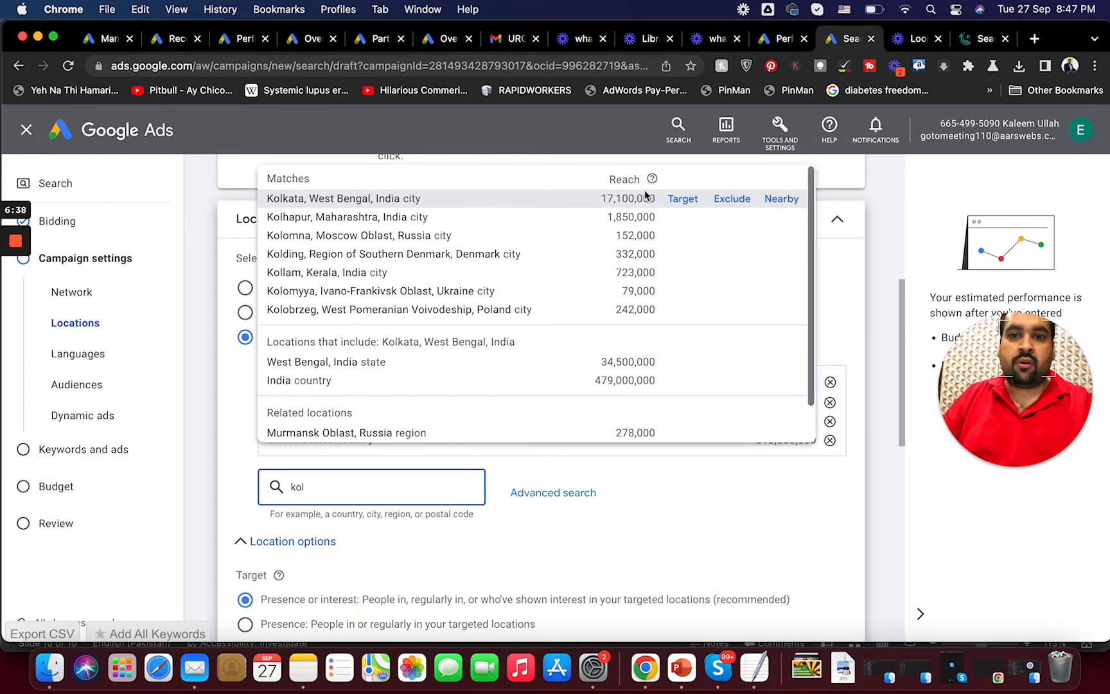
{"action": "left_click", "coordinate": [731, 199]}
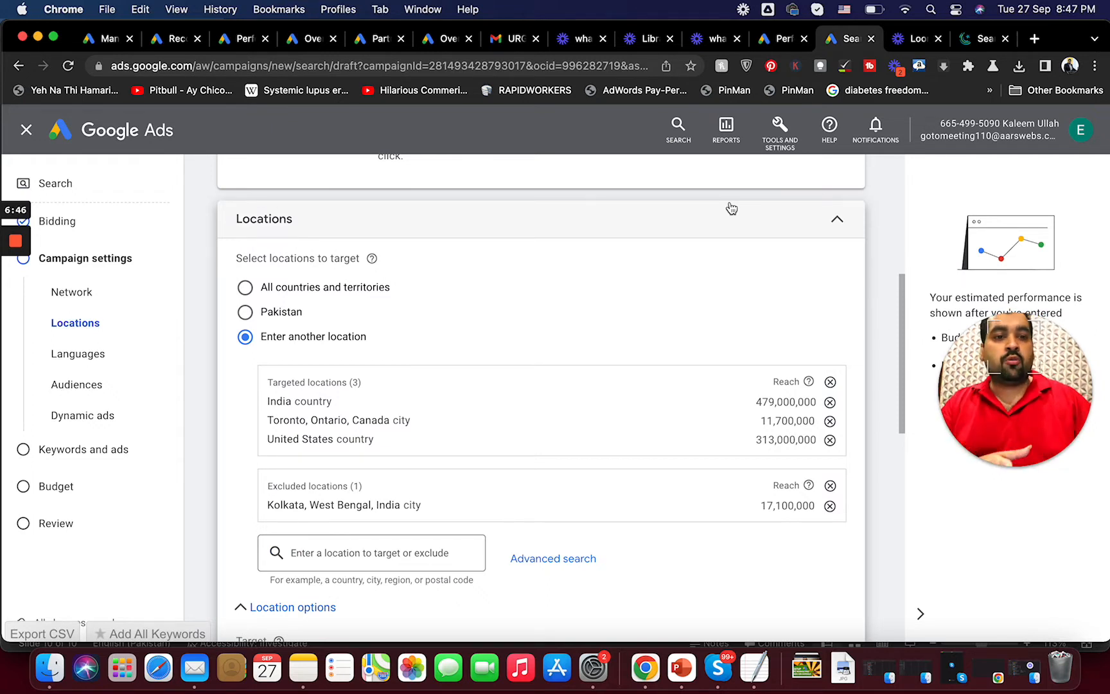
{"action": "left_click", "coordinate": [364, 552]}
{"action": "type", "text": "Washin"}
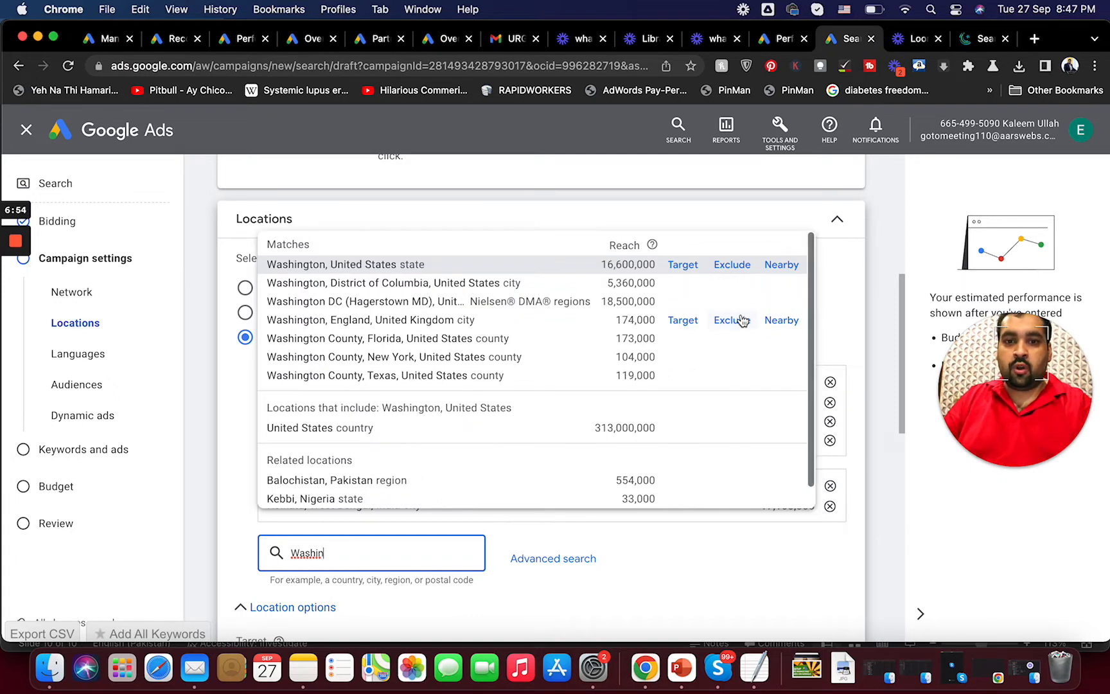
{"action": "left_click", "coordinate": [733, 266]}
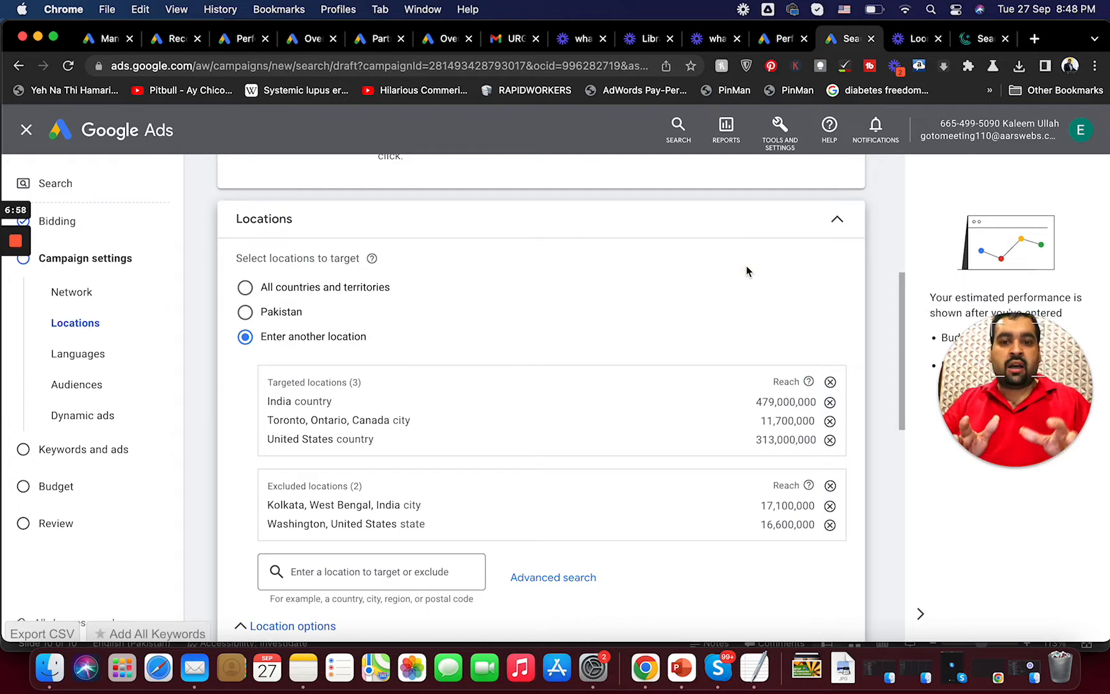
- Open the advanced location search and inspect the eastern United States on its targeting map
{"action": "left_click_drag", "start_coordinate": [900, 352], "coordinate": [897, 405]}
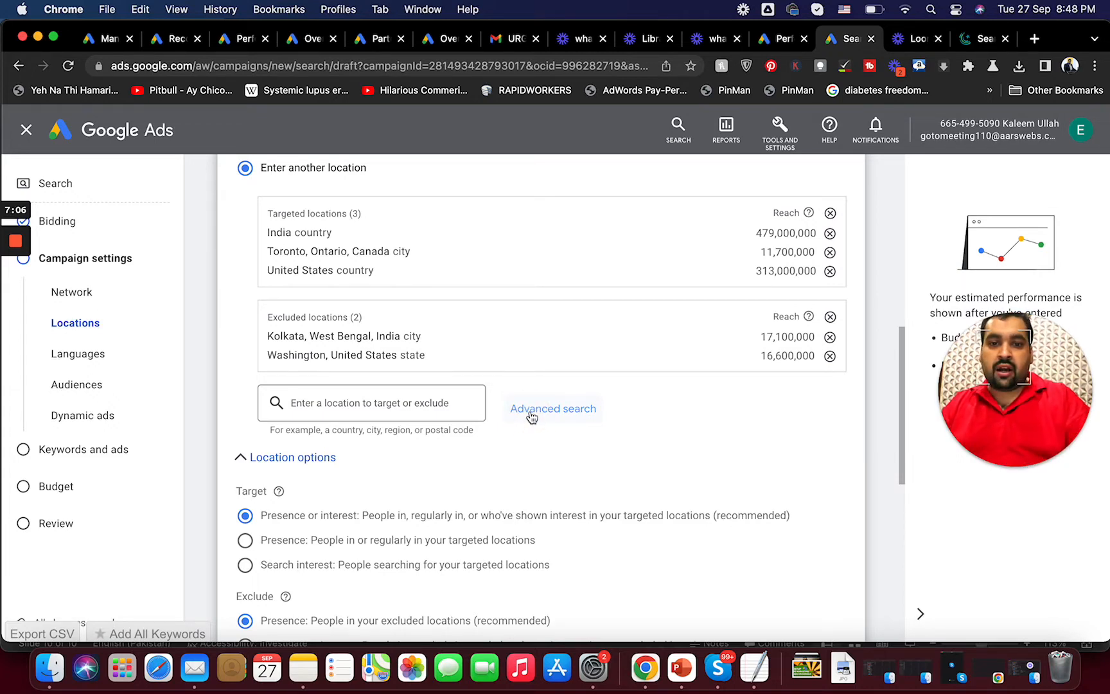
{"action": "left_click_drag", "start_coordinate": [901, 362], "coordinate": [901, 379]}
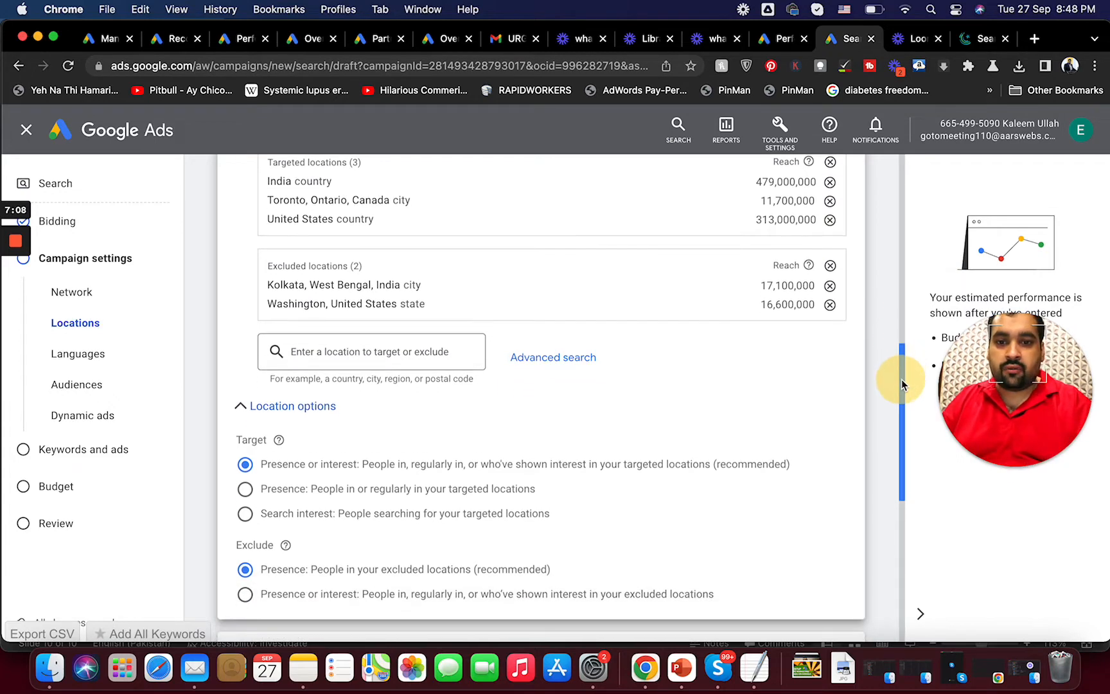
{"action": "left_click", "coordinate": [377, 353]}
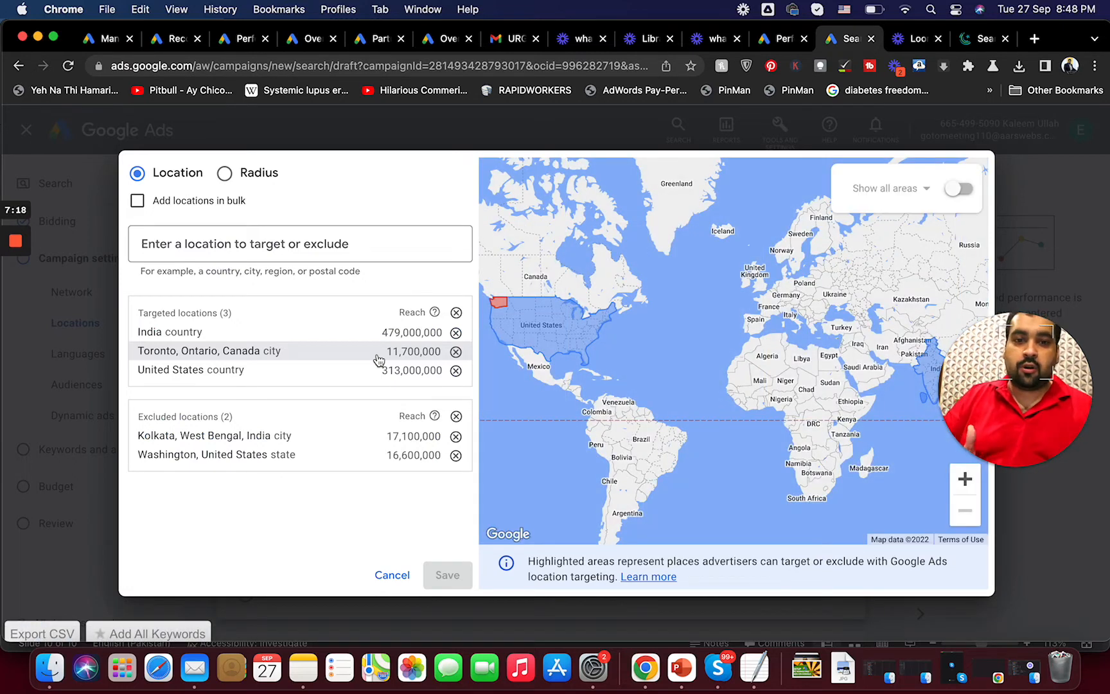
{"action": "left_click", "coordinate": [965, 479]}
{"action": "left_click", "coordinate": [965, 478]}
{"action": "mouse_move", "coordinate": [652, 379]}
{"action": "left_mouse_down"}
{"action": "mouse_move", "coordinate": [777, 379]}
{"action": "mouse_move", "coordinate": [1002, 445]}
{"action": "left_mouse_up"}
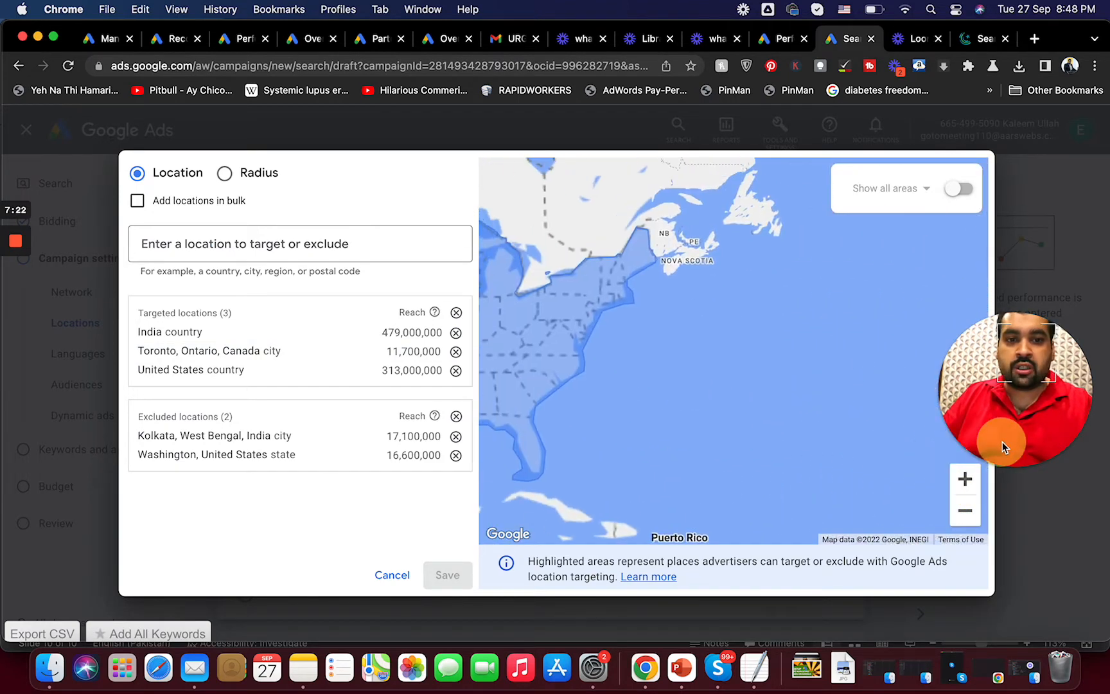
{"action": "left_click_drag", "start_coordinate": [752, 367], "coordinate": [913, 386]}
- Look up New York and list the locations near the New York state match
{"action": "left_click", "coordinate": [283, 243]}
{"action": "type", "text": "new yo"}
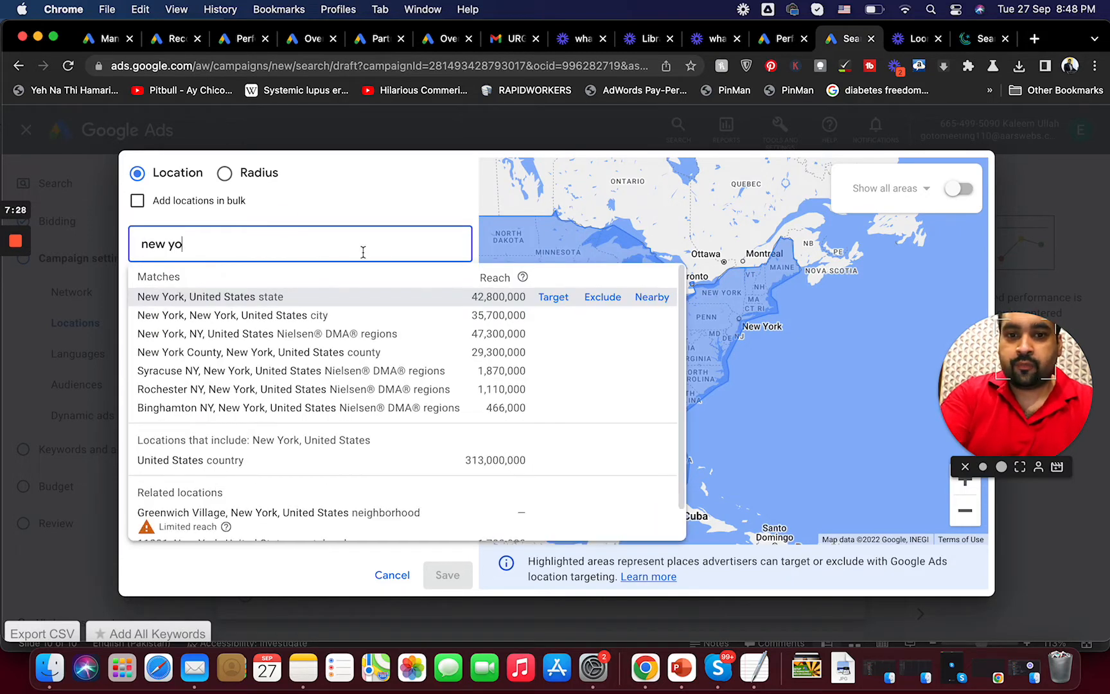
{"action": "left_click", "coordinate": [650, 296]}
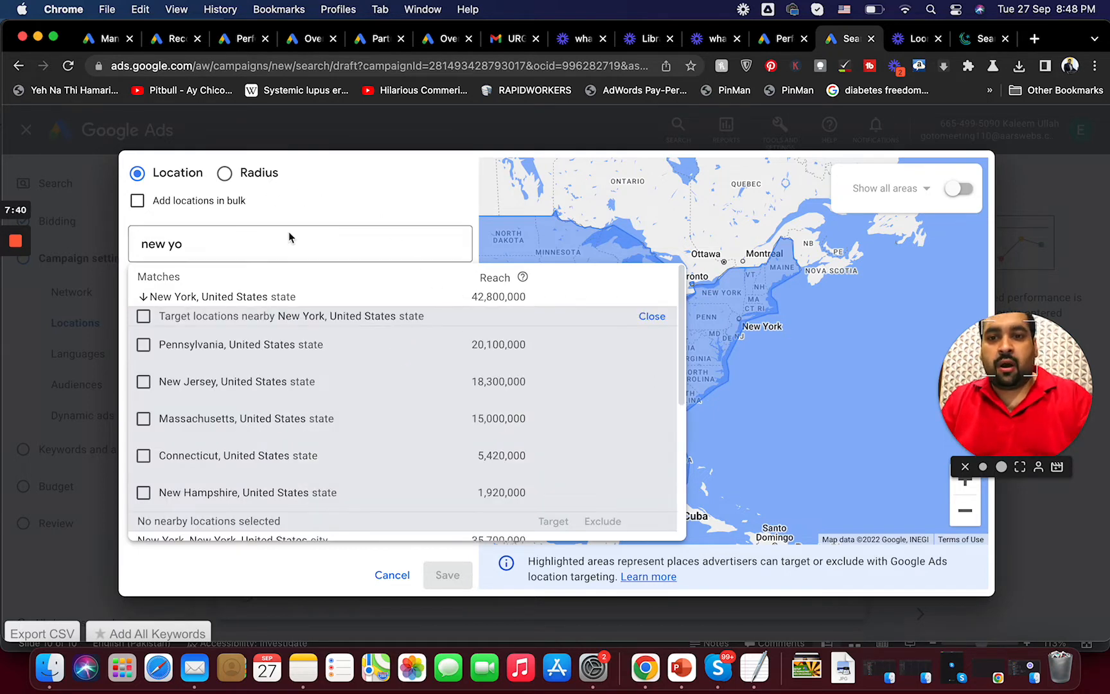
- Switch to radius targeting and target a 20 mi radius around New York, NY, USA
{"action": "left_click", "coordinate": [225, 174]}
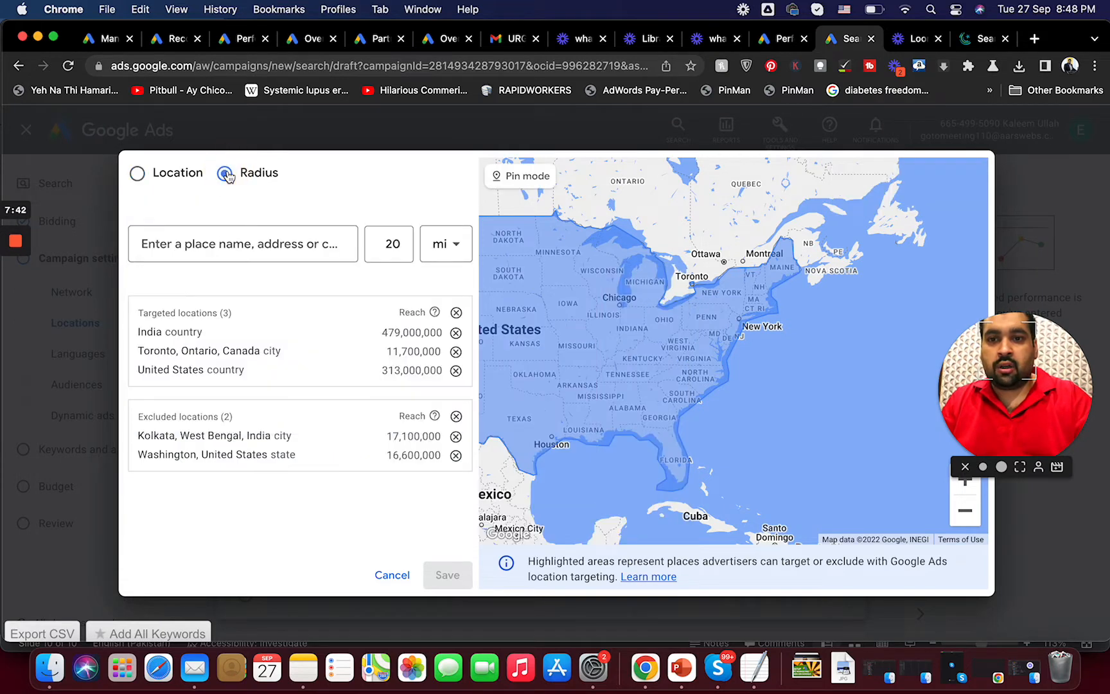
{"action": "left_click", "coordinate": [259, 239]}
{"action": "type", "text": "newyork"}
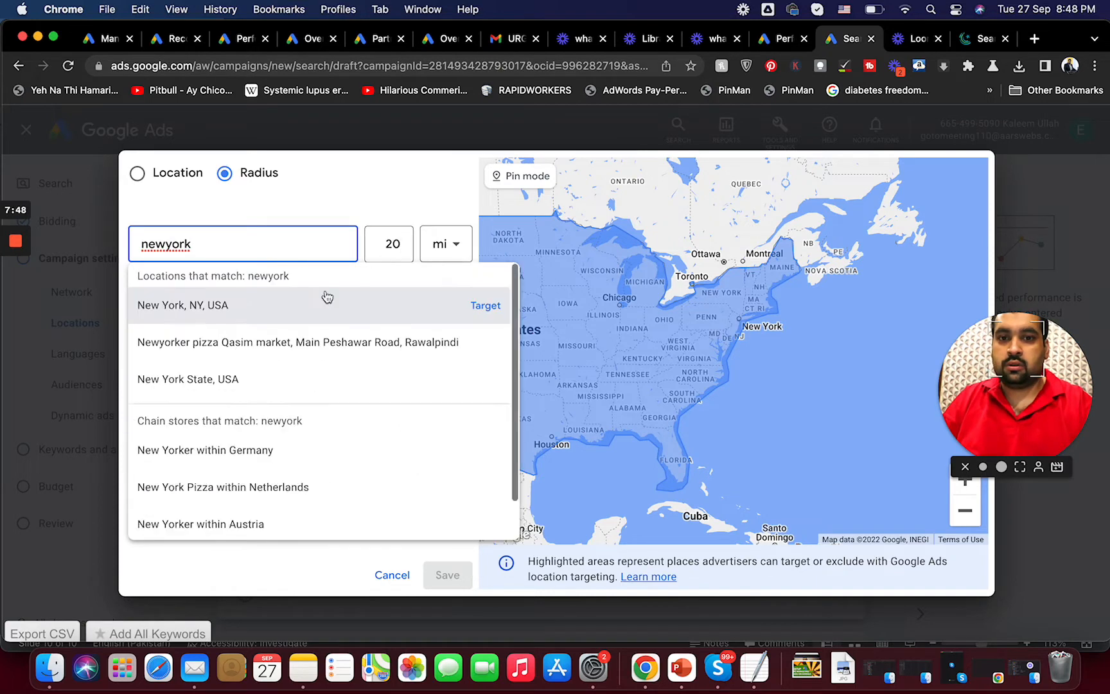
{"action": "left_click", "coordinate": [476, 306]}
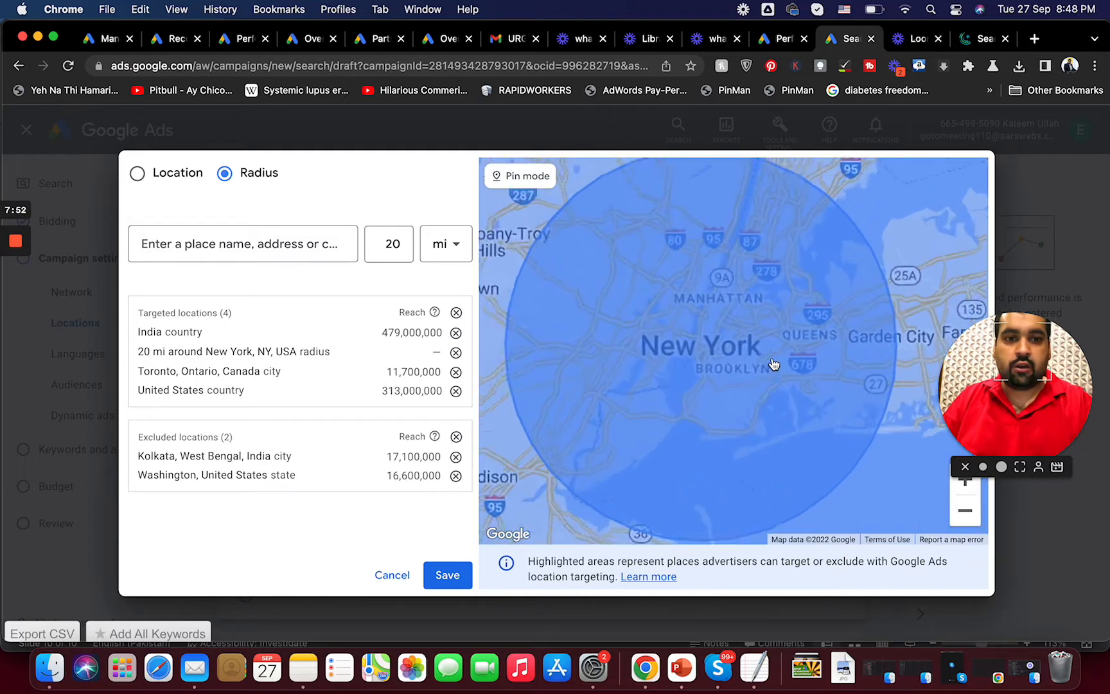
- Inspect the New York area on the map and target a 20 mi radius around Brooklyn, NY, USA
{"action": "scroll", "coordinate": [774, 364], "scroll_direction": "up", "scroll_amount": 2}
{"action": "left_click_drag", "start_coordinate": [657, 340], "coordinate": [708, 358]}
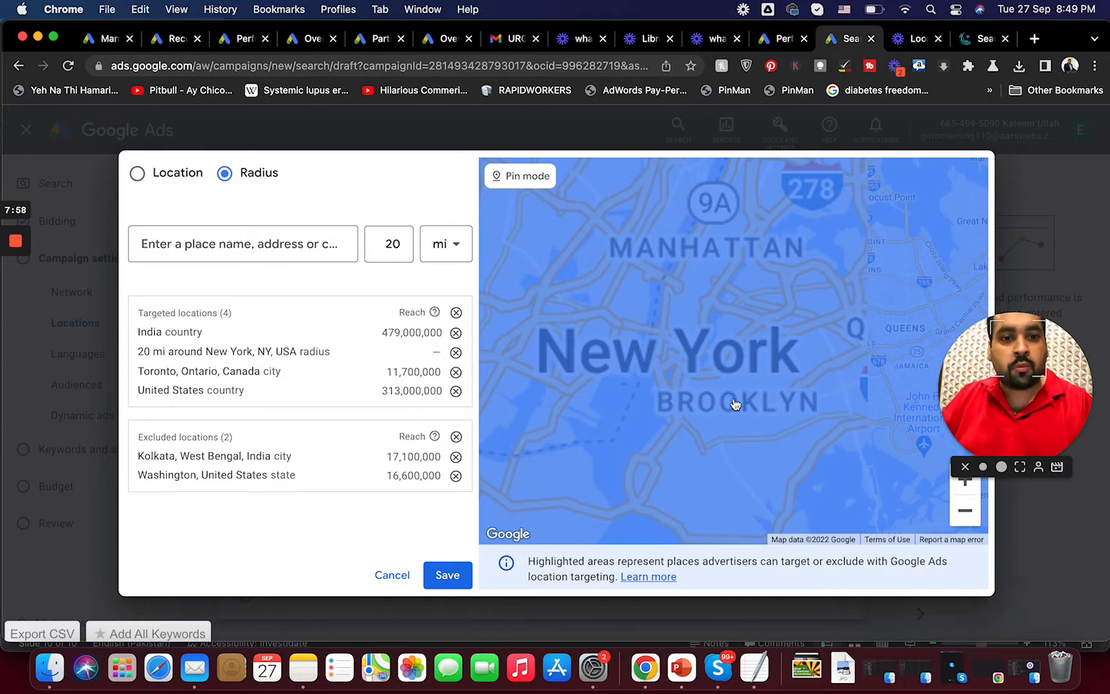
{"action": "left_click", "coordinate": [302, 248]}
{"action": "type", "text": "brooklym"}
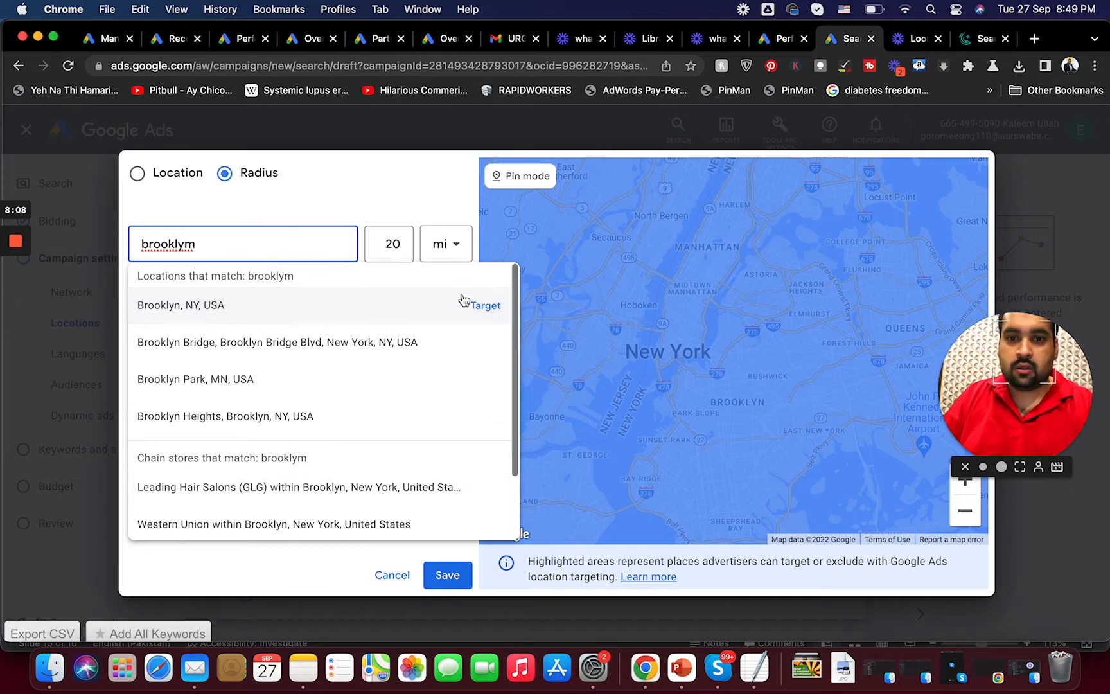
{"action": "left_click", "coordinate": [469, 307]}
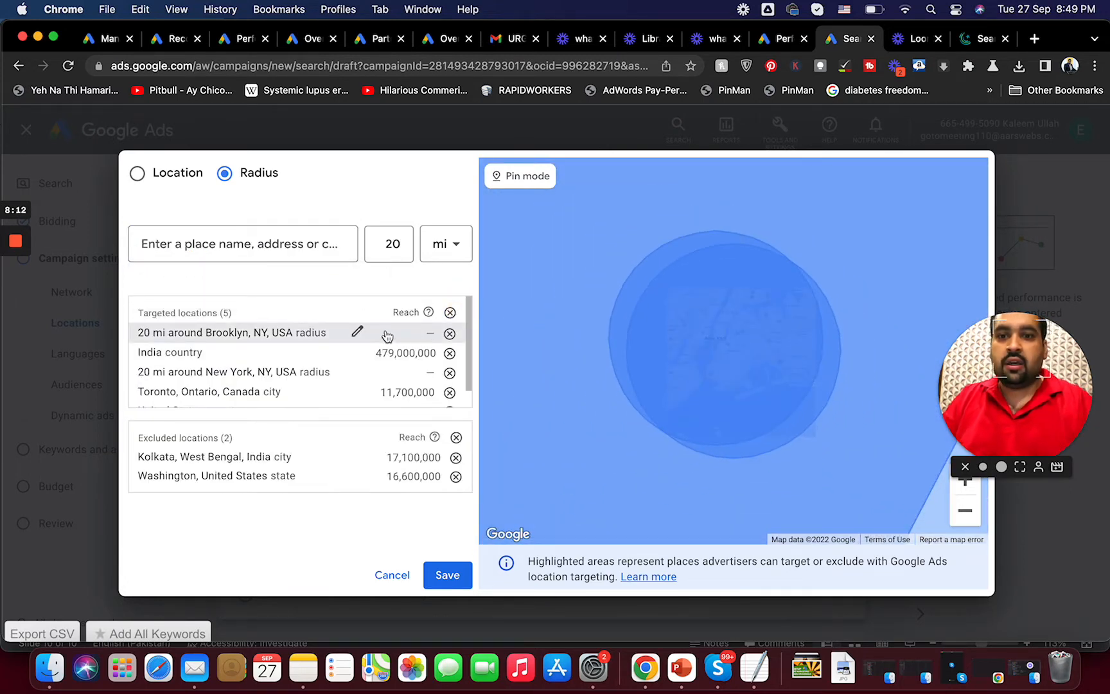
- Set the target radius around Brooklyn to 5 mi and save it
{"action": "left_click", "coordinate": [358, 331]}
{"action": "left_click_drag", "start_coordinate": [394, 376], "coordinate": [375, 376]}
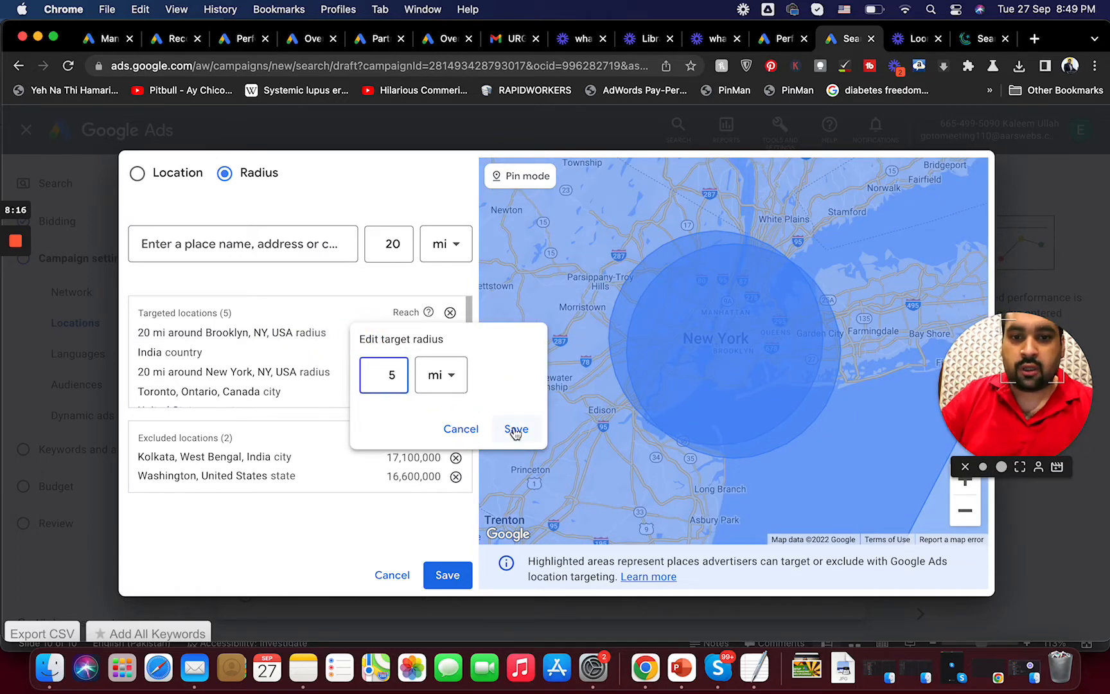
{"action": "left_click", "coordinate": [515, 429]}
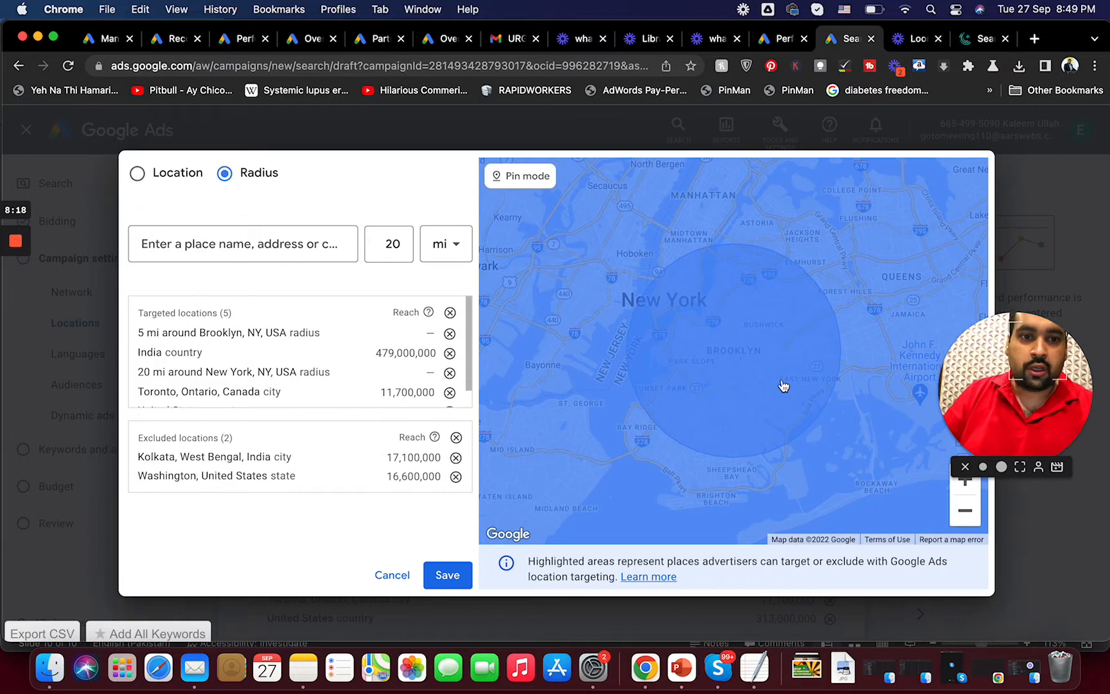
- Remove the 20 mi radius around New York, NY, USA from the targeted locations and save the location changes
{"action": "mouse_move", "coordinate": [469, 357]}
{"action": "left_mouse_down"}
{"action": "mouse_move", "coordinate": [462, 373]}
{"action": "mouse_move", "coordinate": [490, 354]}
{"action": "mouse_move", "coordinate": [476, 365]}
{"action": "left_mouse_up"}
{"action": "left_click", "coordinate": [449, 376]}
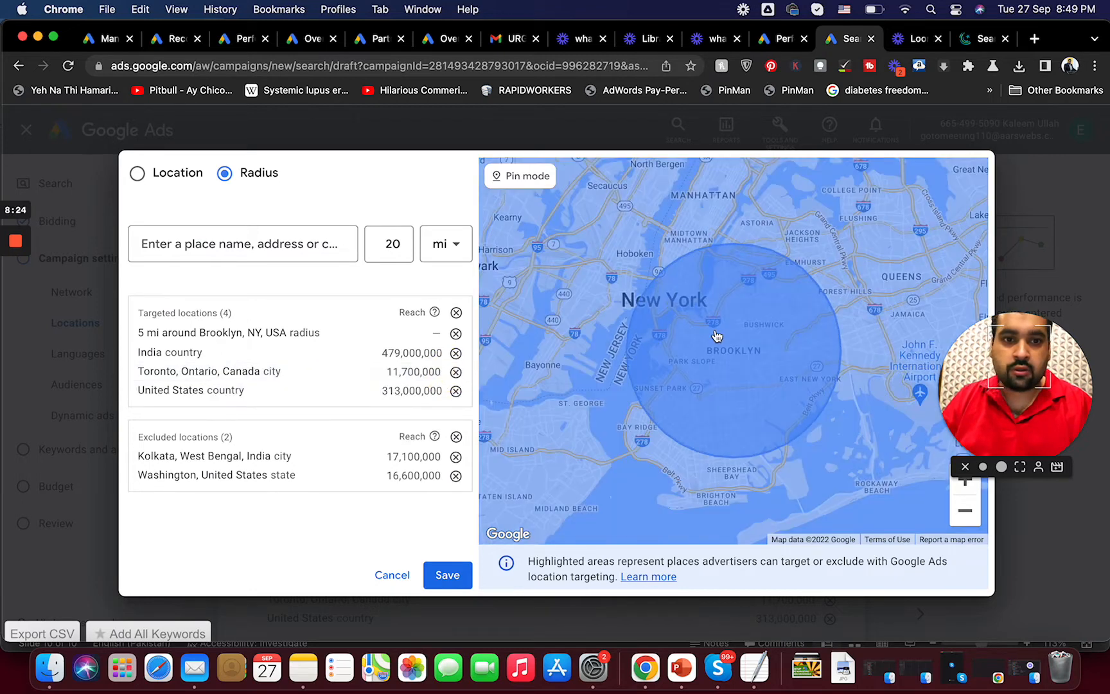
{"action": "scroll", "coordinate": [717, 334], "scroll_direction": "up", "scroll_amount": 2}
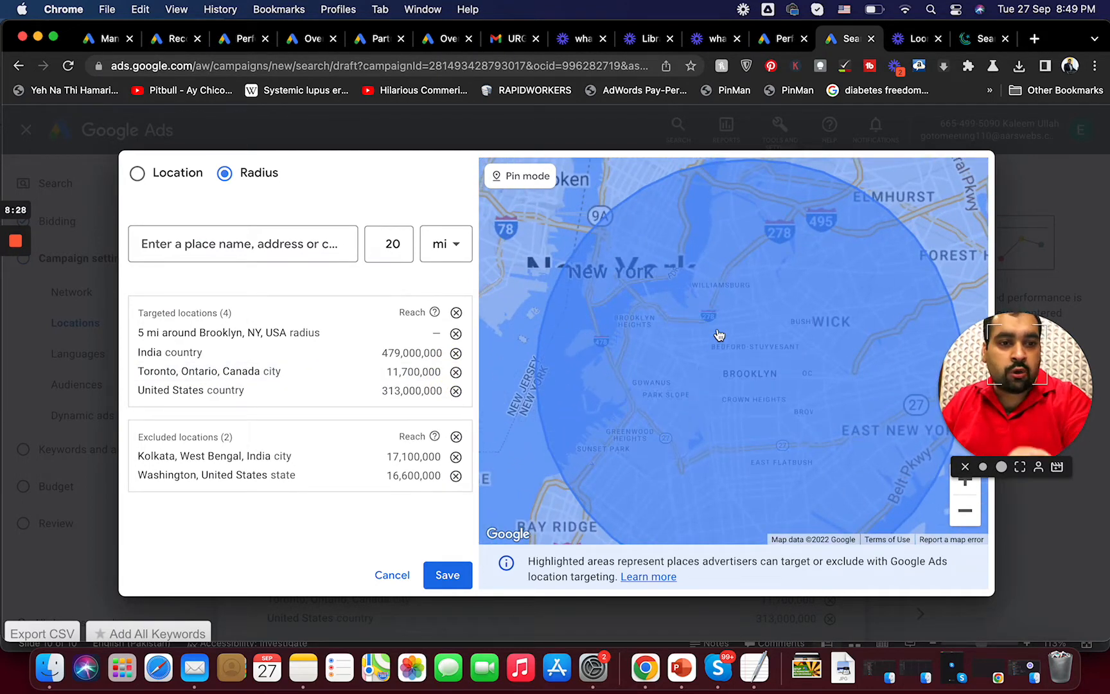
{"action": "left_click", "coordinate": [446, 577]}
{"action": "left_click", "coordinate": [447, 580]}
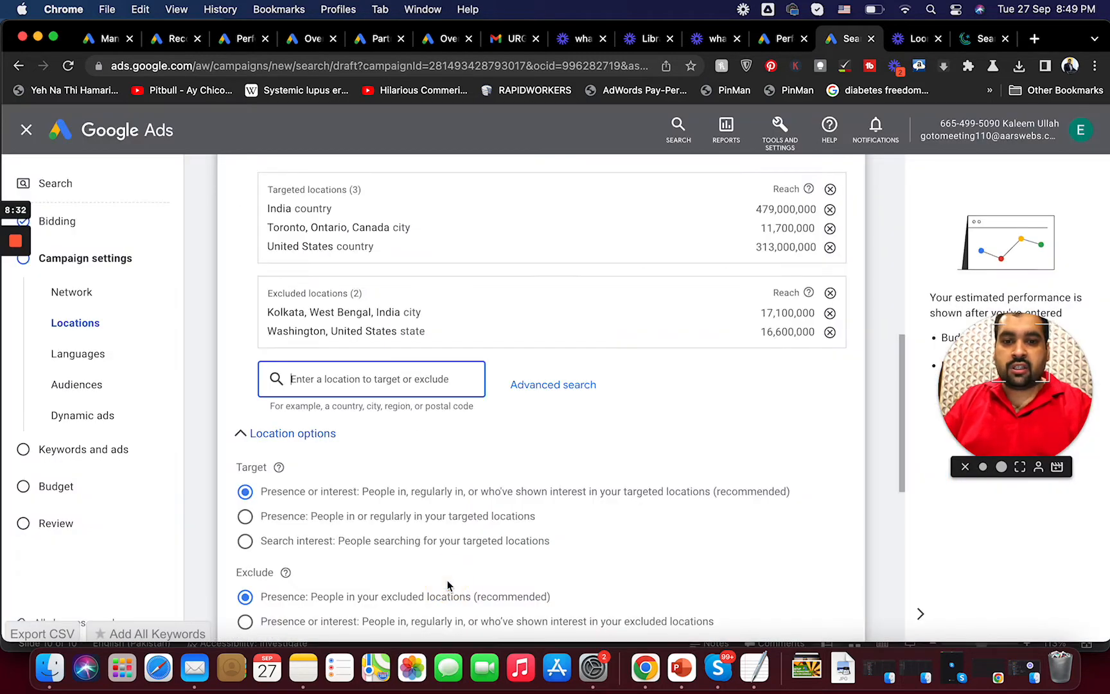
- Set the location target option to Presence: People in or regularly in your targeted locations
{"action": "left_click_drag", "start_coordinate": [903, 406], "coordinate": [896, 462]}
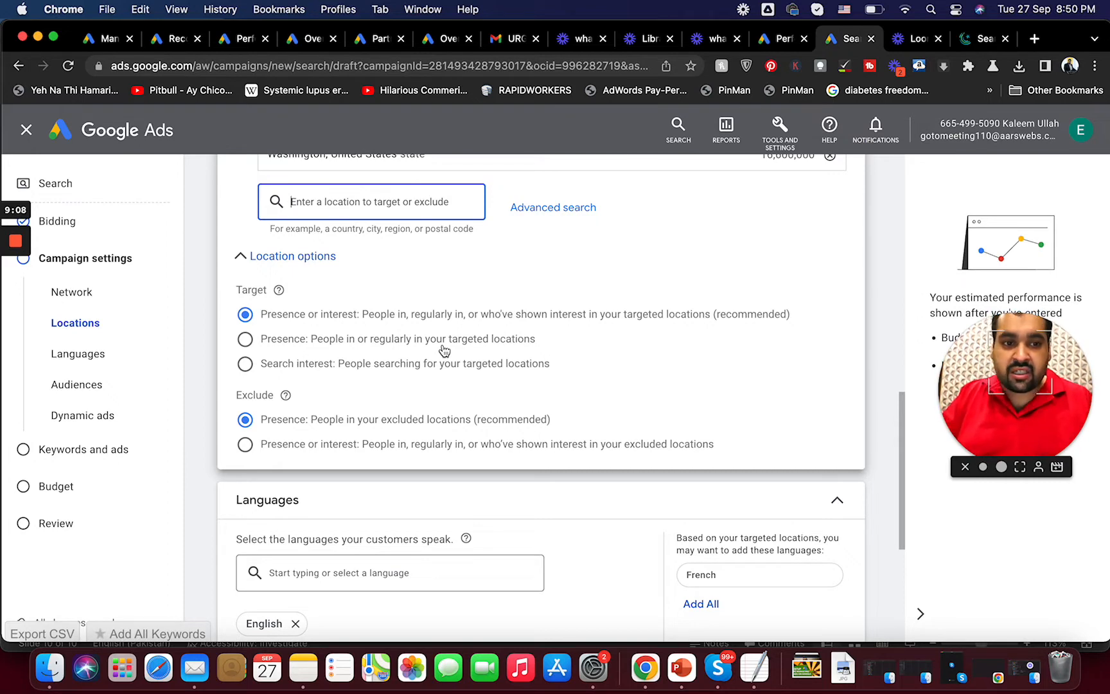
{"action": "left_click", "coordinate": [245, 339]}
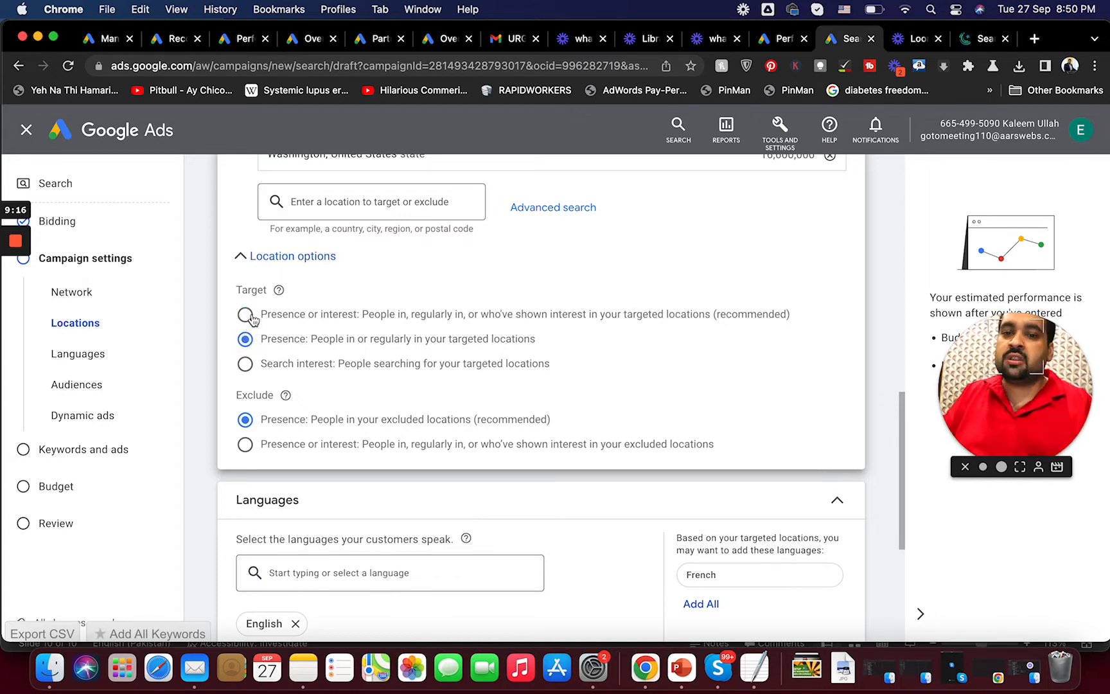
- Look over the audience segments and Dynamic Search Ads settings, collapsing each section without making changes
{"action": "left_click_drag", "start_coordinate": [902, 456], "coordinate": [897, 504]}
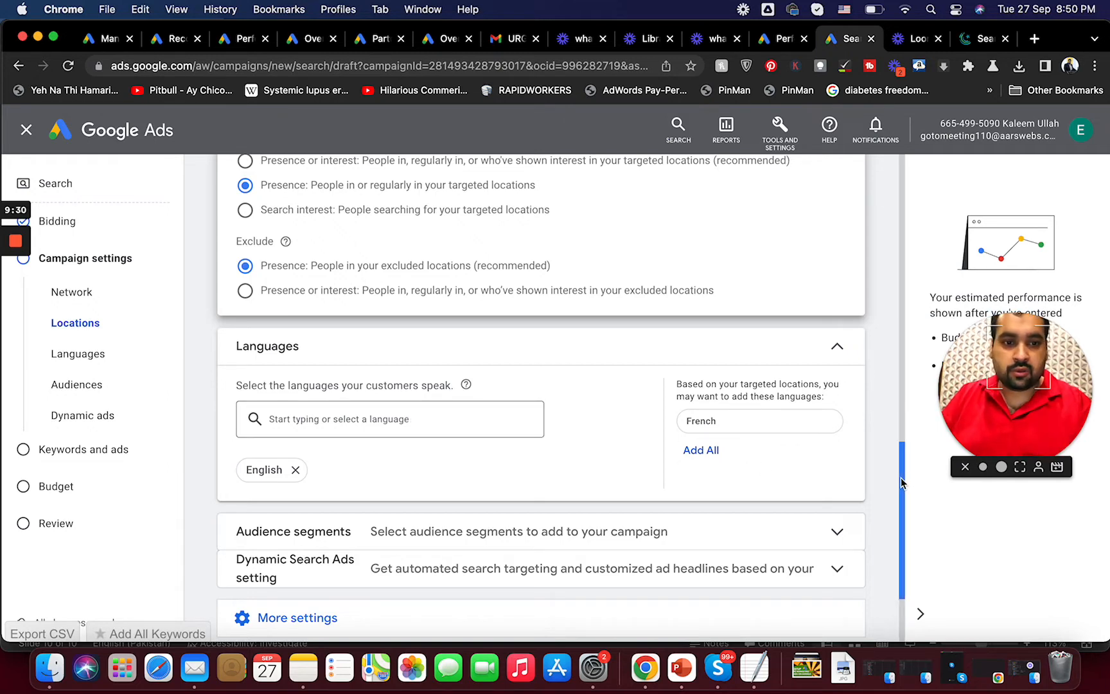
{"action": "left_click_drag", "start_coordinate": [901, 476], "coordinate": [901, 545]}
{"action": "left_click", "coordinate": [837, 406]}
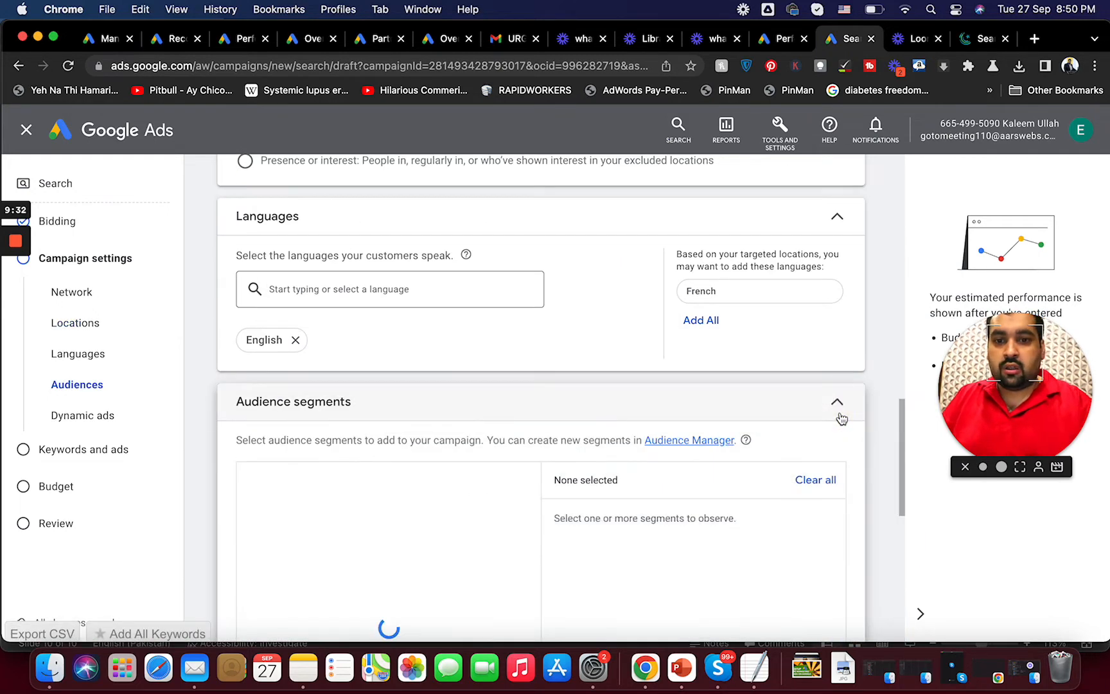
{"action": "left_click_drag", "start_coordinate": [902, 421], "coordinate": [894, 452]}
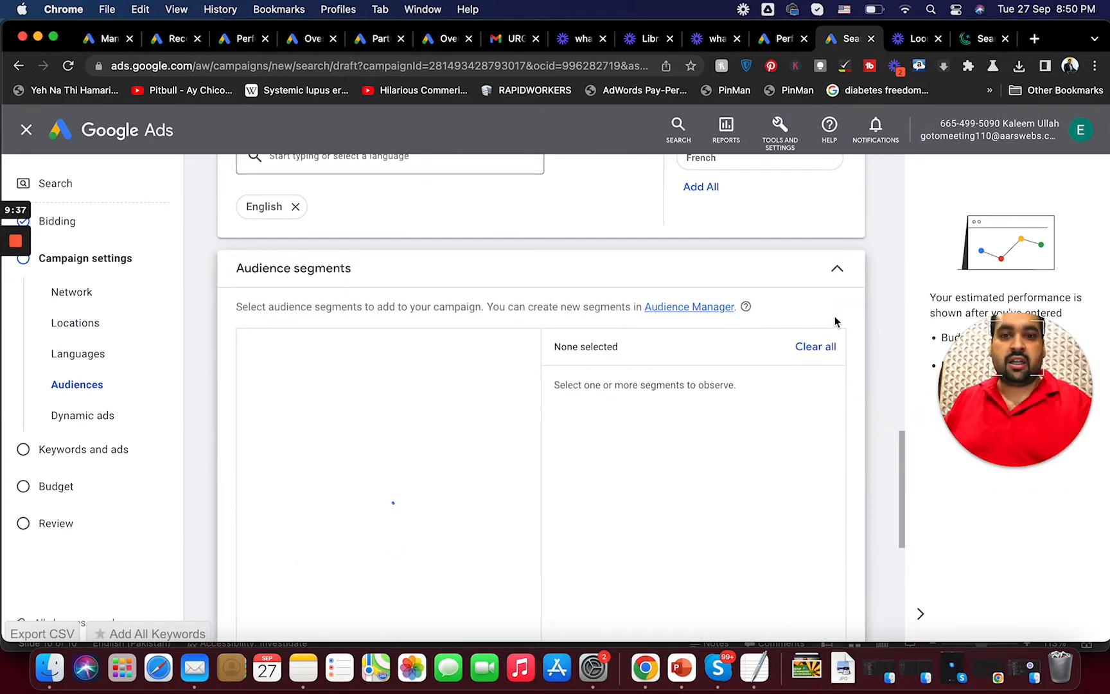
{"action": "left_click", "coordinate": [842, 275]}
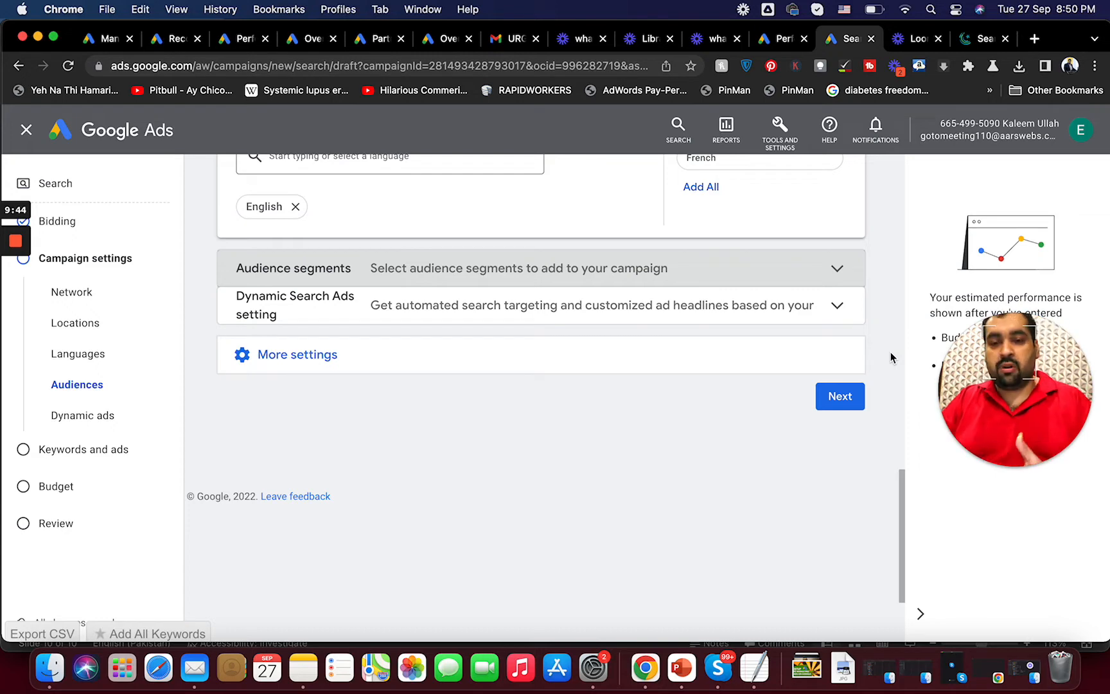
{"action": "left_click", "coordinate": [837, 309]}
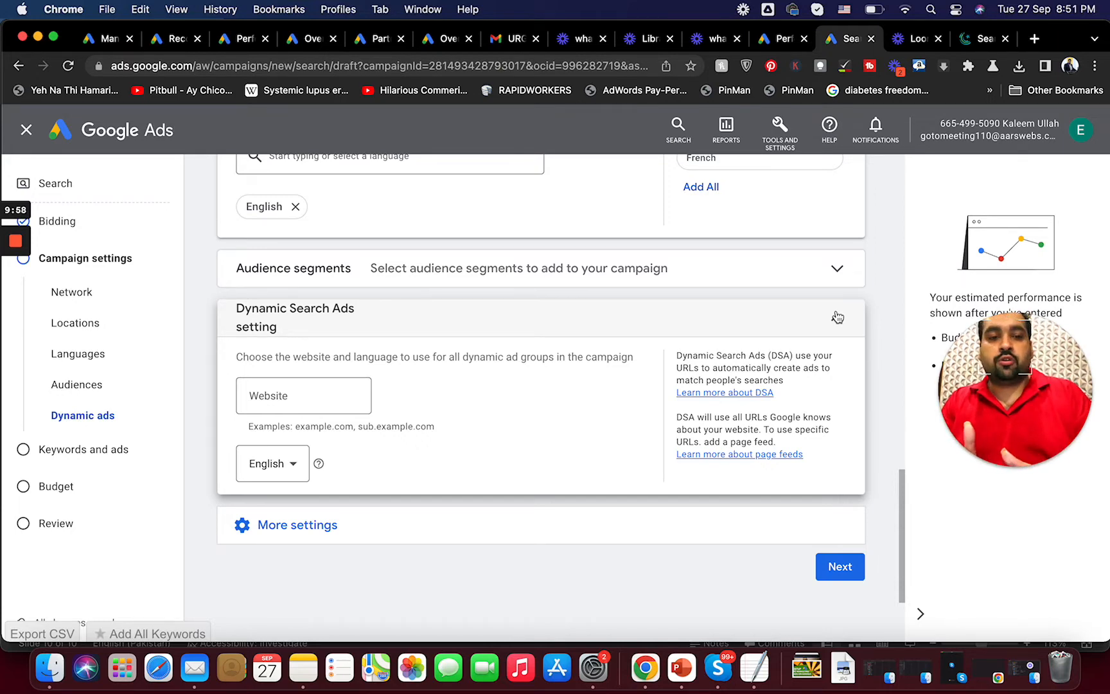
{"action": "left_click", "coordinate": [837, 317]}
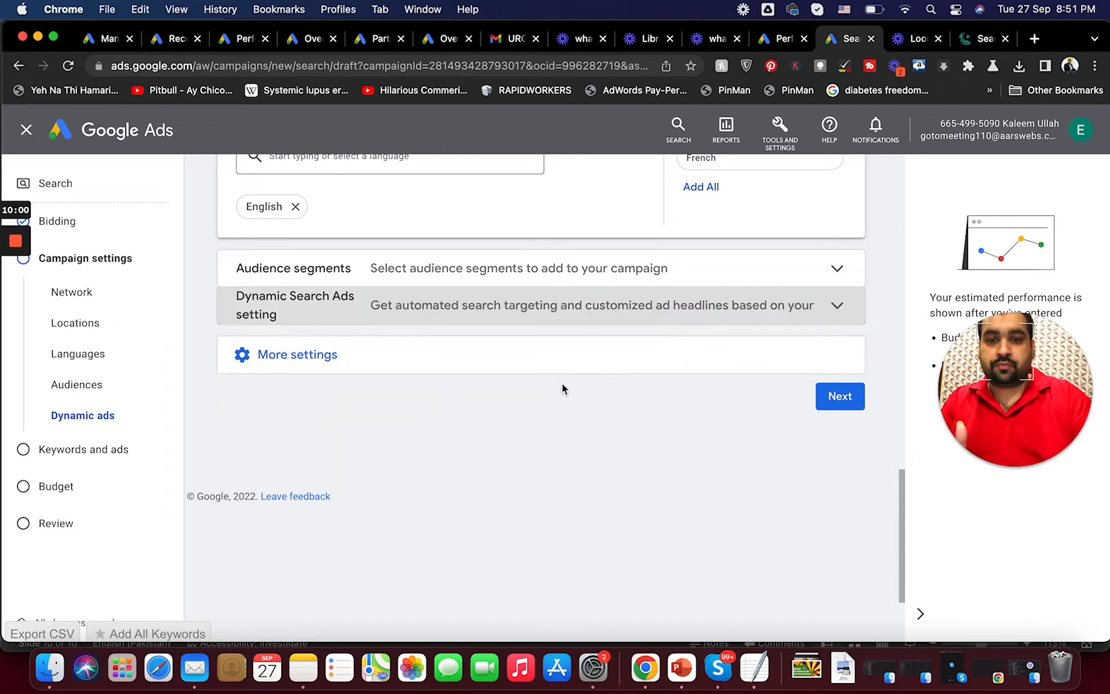
- Show the additional campaign settings and open the start and end dates
{"action": "left_click", "coordinate": [565, 356]}
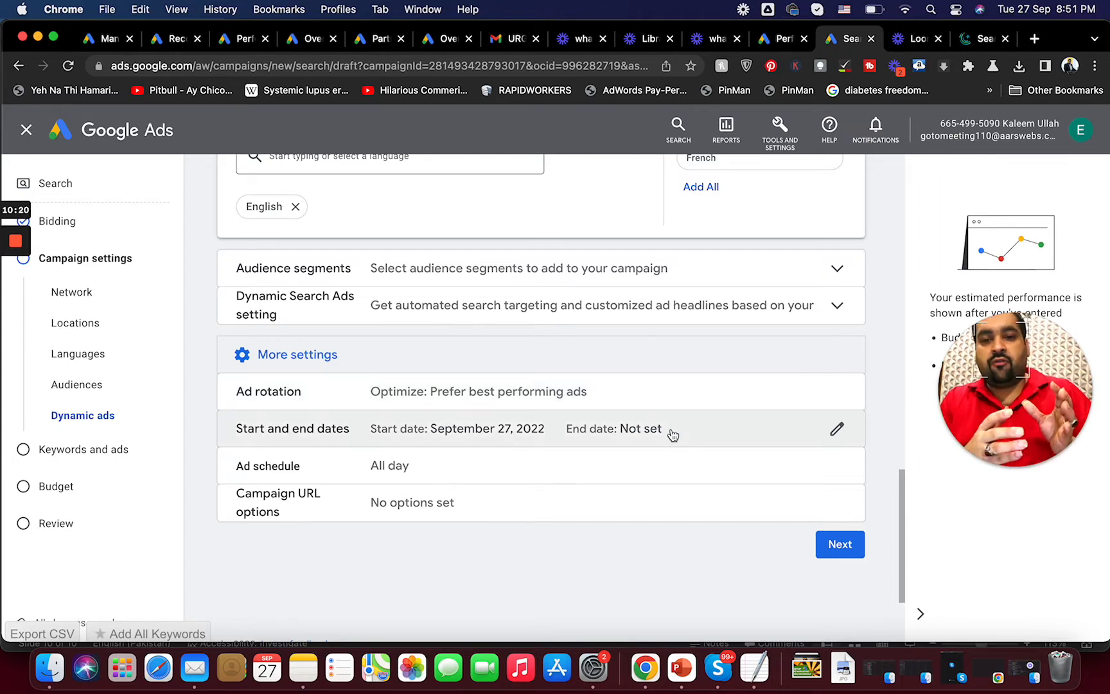
{"action": "left_click", "coordinate": [502, 435]}
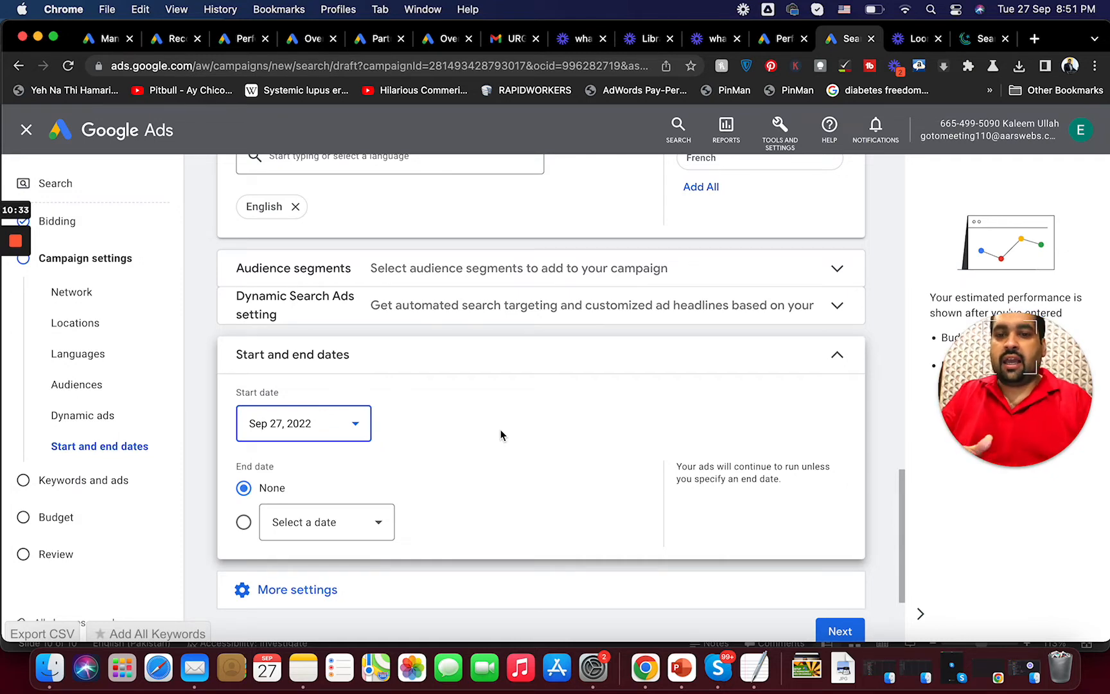
- Open the ad schedule and set the days of its first entry to Mondays - Fridays
{"action": "left_click", "coordinate": [899, 508]}
{"action": "left_click_drag", "start_coordinate": [899, 507], "coordinate": [904, 564]}
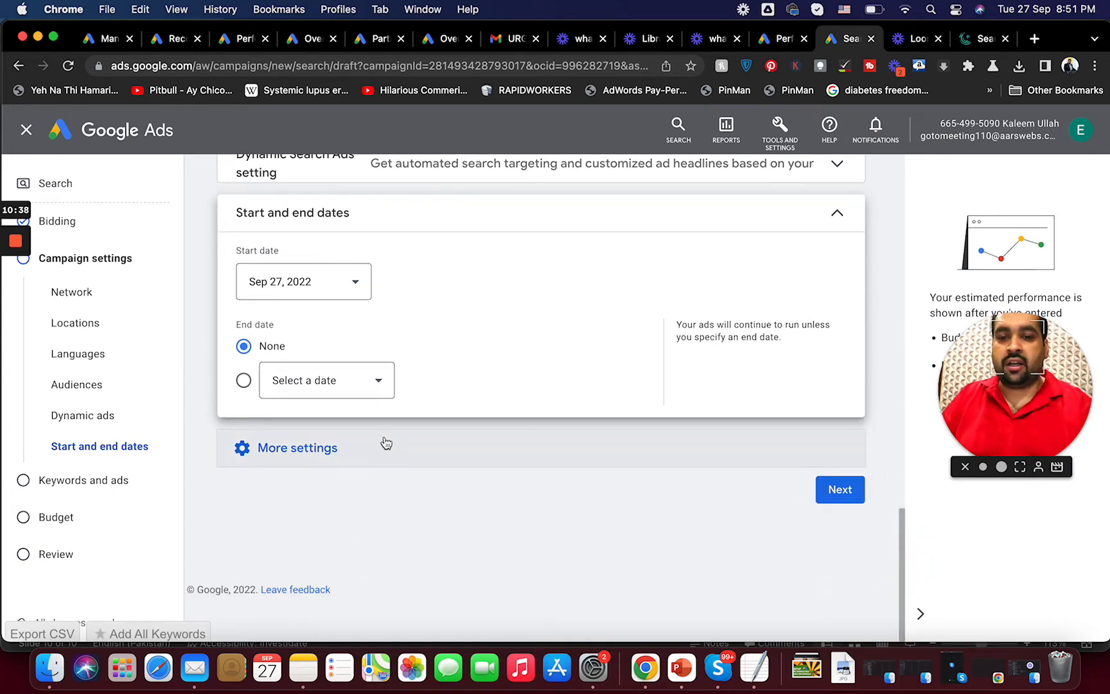
{"action": "left_click", "coordinate": [266, 449]}
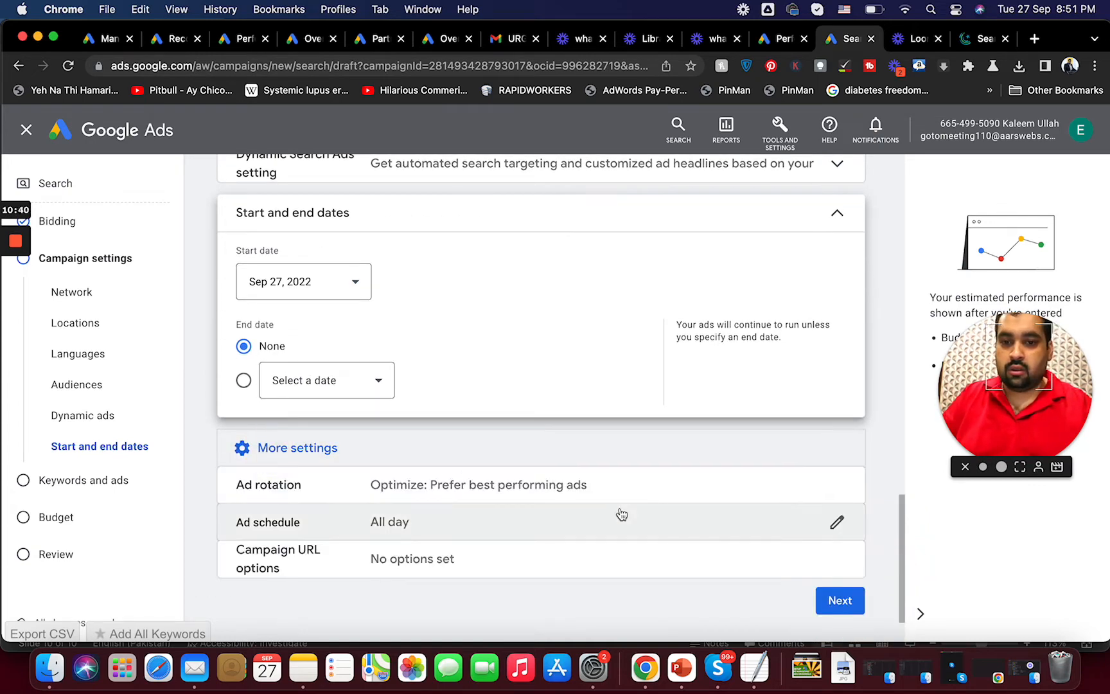
{"action": "left_click", "coordinate": [646, 525]}
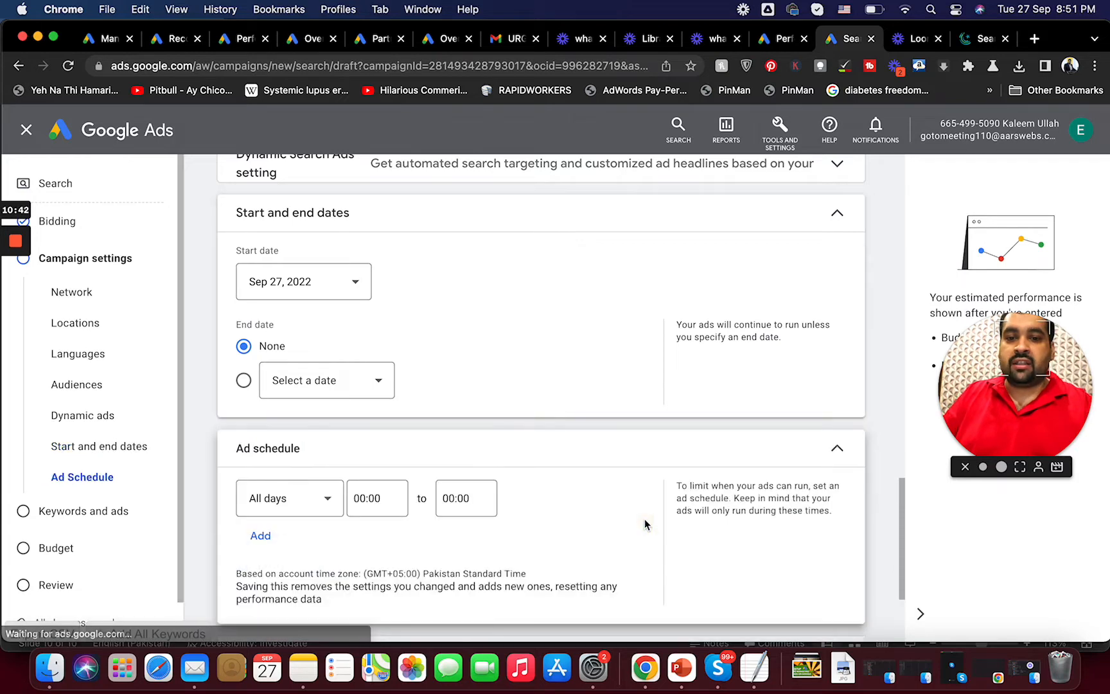
{"action": "left_click_drag", "start_coordinate": [907, 497], "coordinate": [904, 529]}
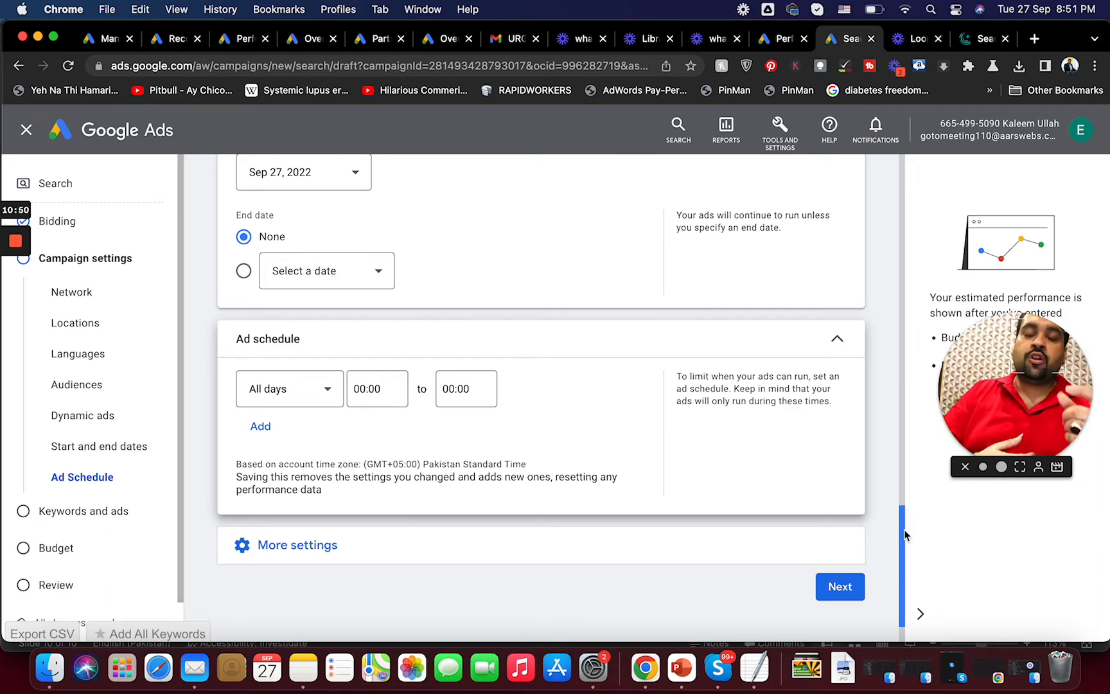
{"action": "left_click", "coordinate": [330, 402]}
{"action": "left_click", "coordinate": [326, 184]}
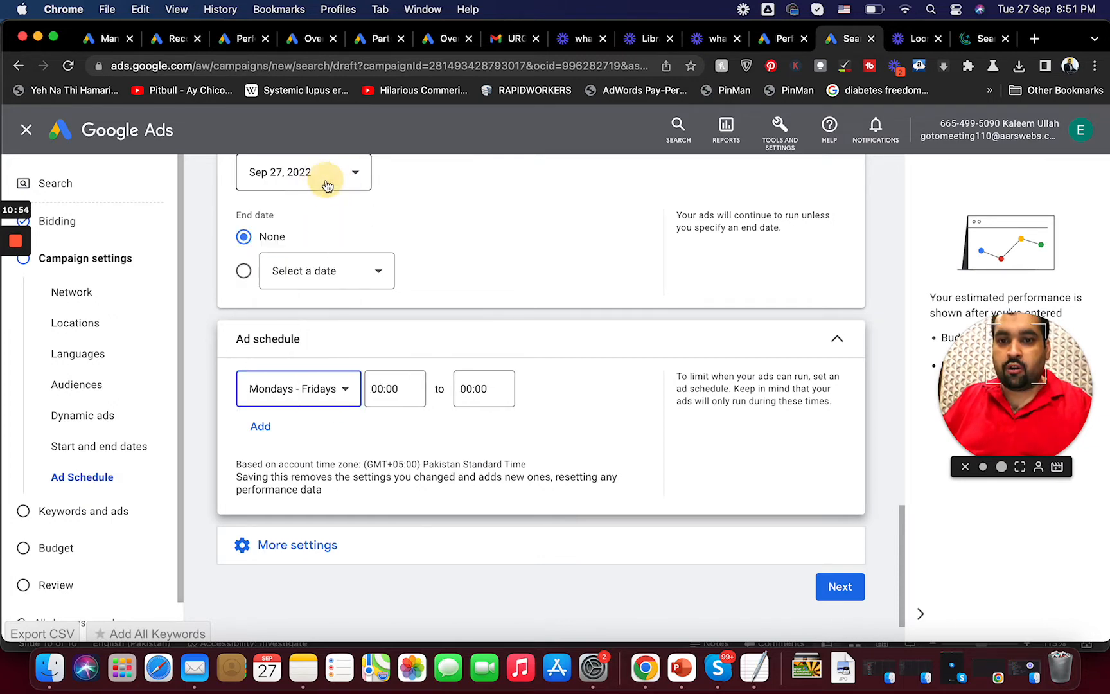
- Set the start time of the Mondays - Fridays ad schedule to 07:00
{"action": "left_click", "coordinate": [393, 389]}
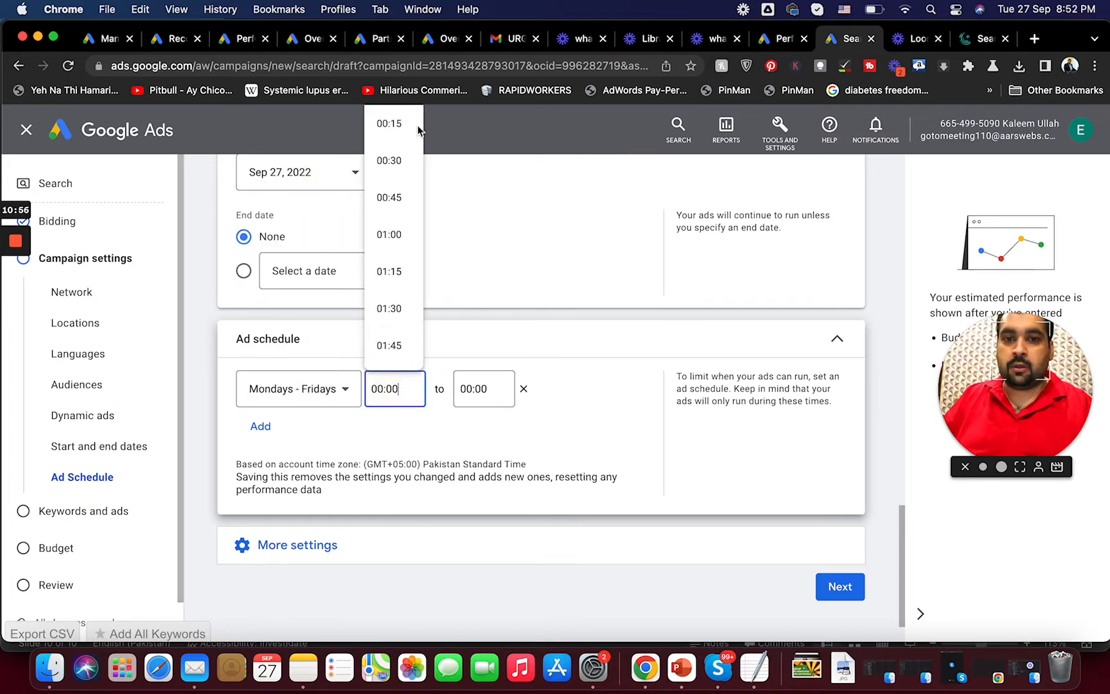
{"action": "key", "text": "Down"}
{"action": "key", "text": "Down"}
{"action": "key", "text": "Down"}
{"action": "key", "text": "Down"}
{"action": "key", "text": "Down"}
{"action": "key", "text": "Down"}
{"action": "key", "text": "Down"}
{"action": "key", "text": "Down"}
{"action": "key", "text": "Down"}
{"action": "key", "text": "Down"}
{"action": "key", "text": "Down"}
{"action": "key", "text": "Down"}
{"action": "key", "text": "Down"}
{"action": "key", "text": "Down"}
{"action": "key", "text": "Down"}
{"action": "key", "text": "Down"}
{"action": "key", "text": "Down"}
{"action": "key", "text": "Down"}
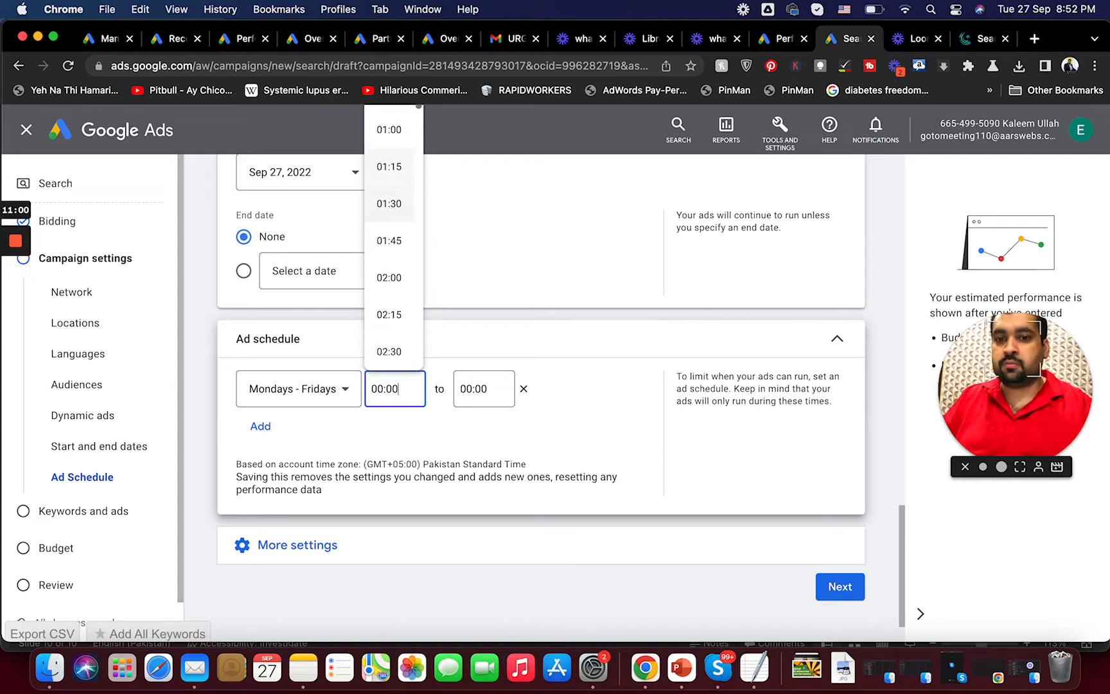
{"action": "key", "text": "Down"}
{"action": "key", "text": "Down"}
{"action": "key", "text": "Down"}
{"action": "key", "text": "Down"}
{"action": "key", "text": "Down"}
{"action": "key", "text": "Down"}
{"action": "key", "text": "Down"}
{"action": "key", "text": "Down"}
{"action": "key", "text": "Down"}
{"action": "key", "text": "Down"}
{"action": "key", "text": "Down"}
{"action": "key", "text": "Down"}
{"action": "key", "text": "Down"}
{"action": "scroll", "coordinate": [393, 241], "scroll_direction": "down", "scroll_amount": 1}
{"action": "left_click_drag", "start_coordinate": [418, 119], "coordinate": [425, 181]}
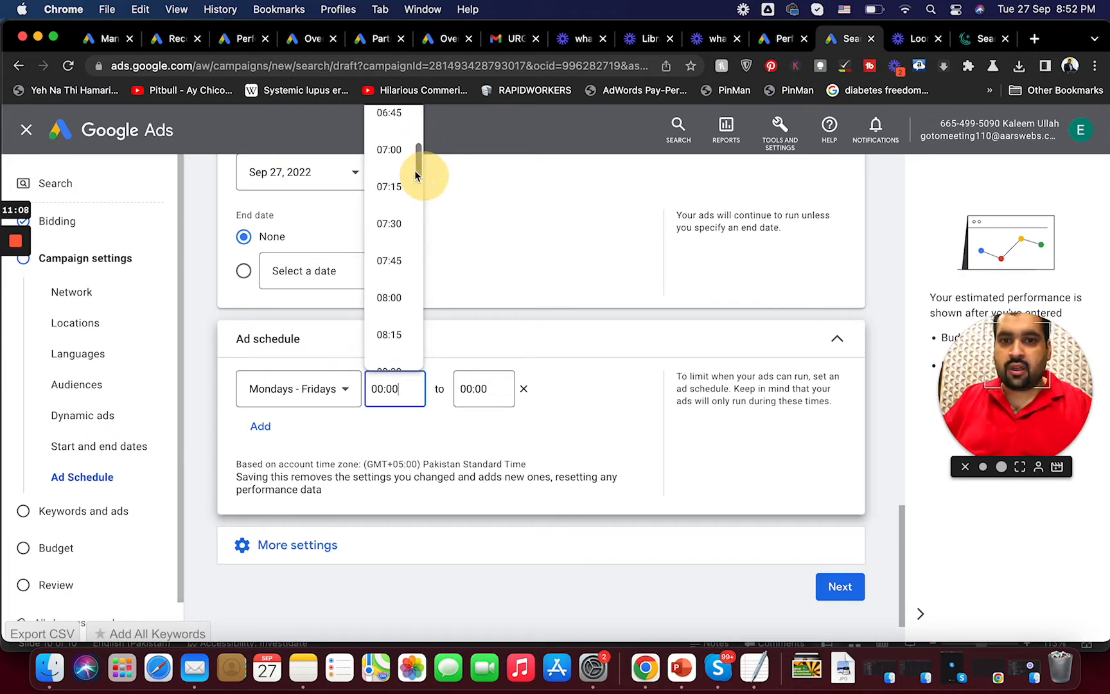
{"action": "left_click", "coordinate": [397, 164]}
- Set the end time of the Mondays - Fridays ad schedule to 22:00
{"action": "left_click", "coordinate": [487, 388]}
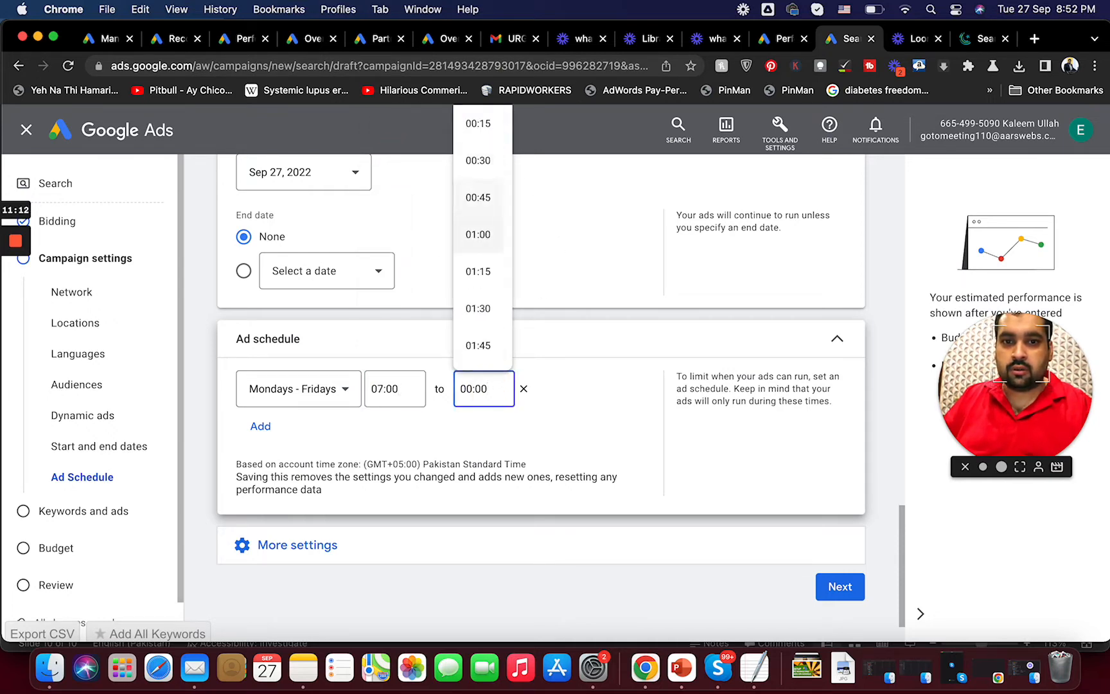
{"action": "scroll", "coordinate": [479, 334], "scroll_direction": "down", "scroll_amount": 2}
{"action": "scroll", "coordinate": [478, 314], "scroll_direction": "down", "scroll_amount": 1}
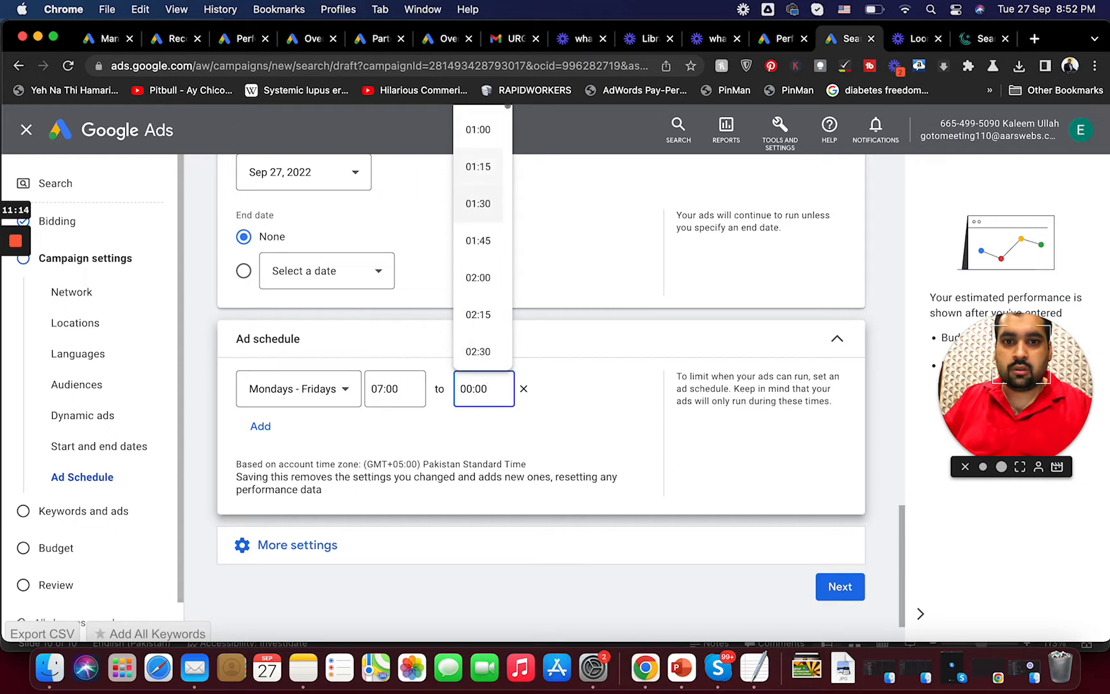
{"action": "left_click_drag", "start_coordinate": [506, 113], "coordinate": [517, 353]}
{"action": "left_click", "coordinate": [465, 257]}
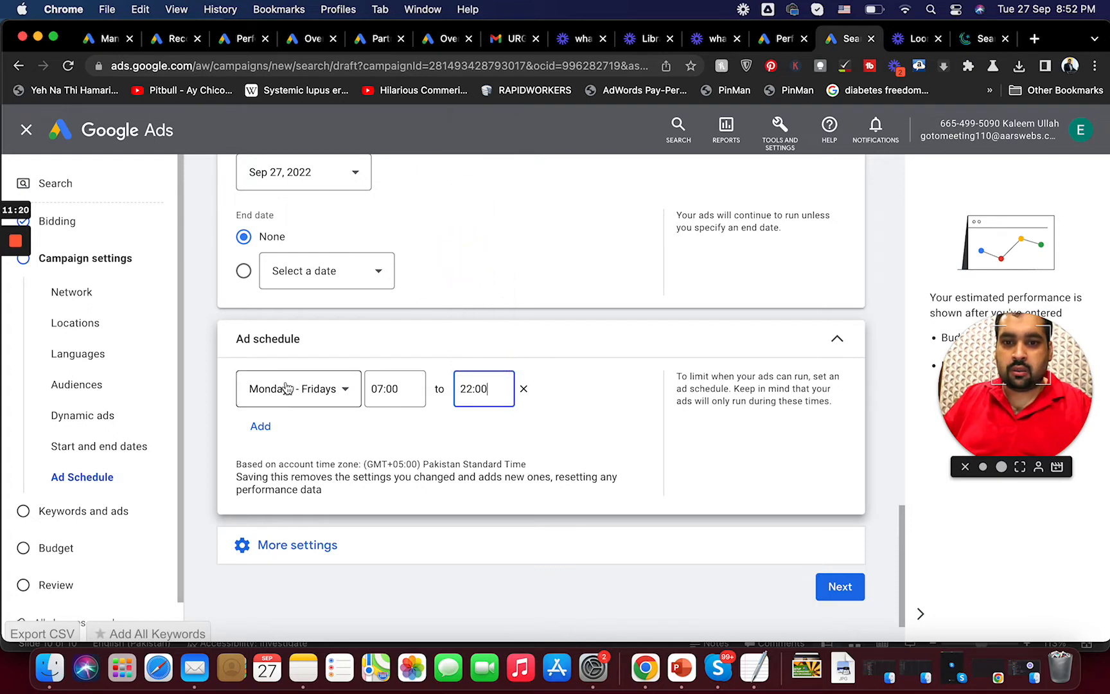
- Add a second ad schedule entry for Saturdays - Sundays running from 09:00 to 20:00
{"action": "left_click", "coordinate": [260, 426]}
{"action": "left_click", "coordinate": [284, 443]}
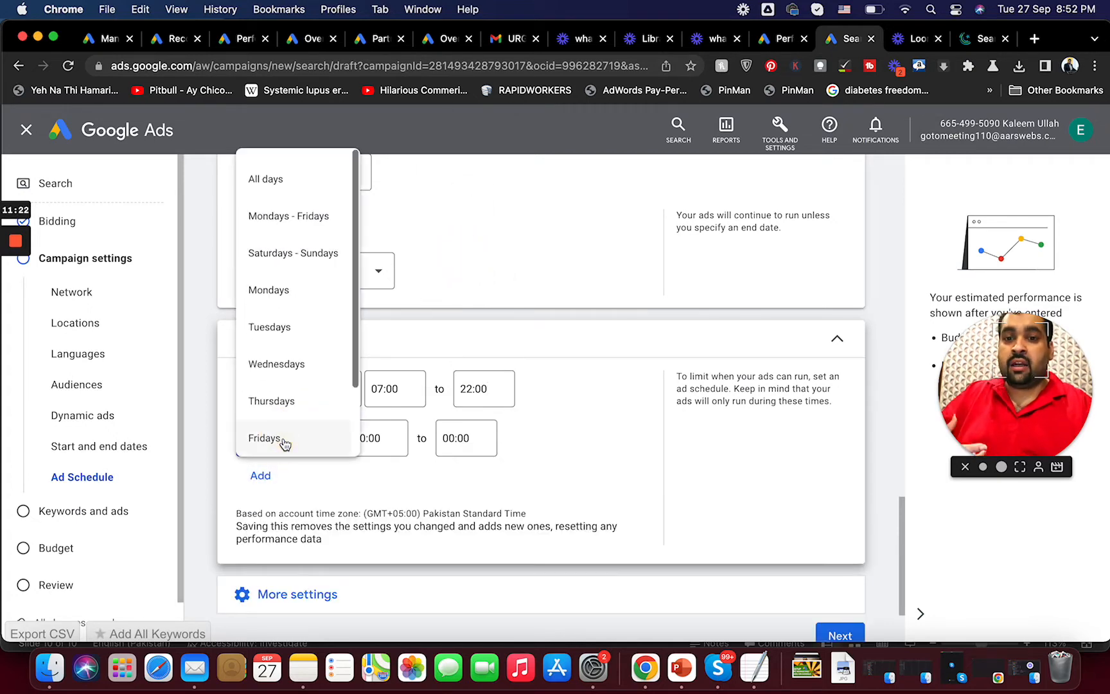
{"action": "left_click", "coordinate": [300, 258]}
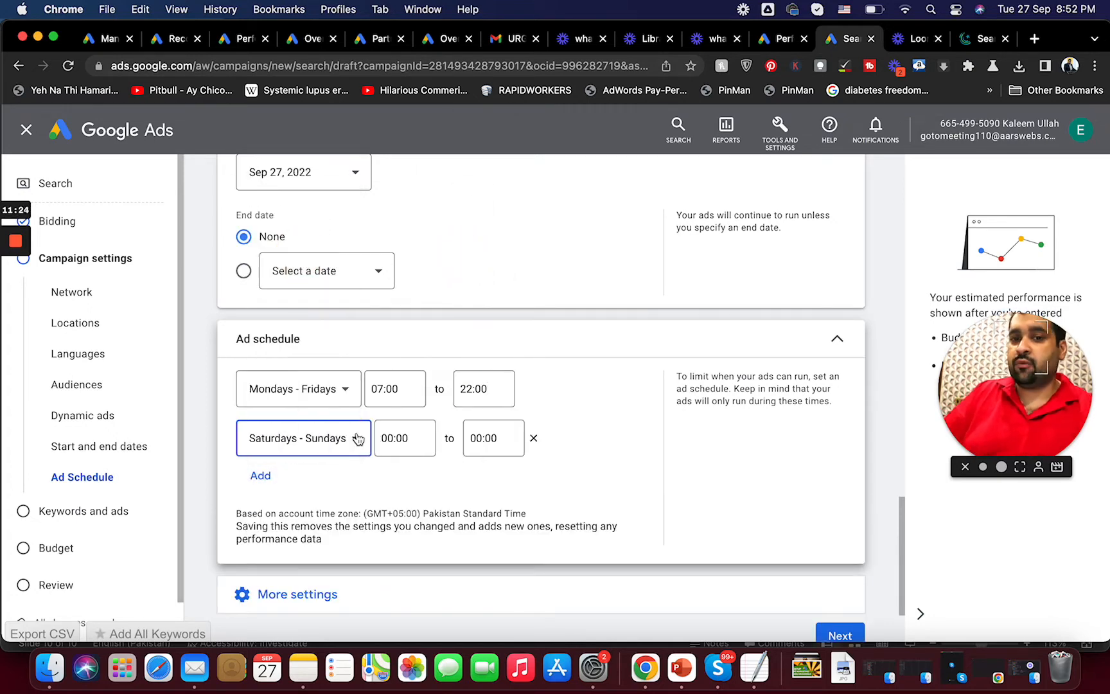
{"action": "left_click", "coordinate": [389, 439]}
{"action": "left_click", "coordinate": [393, 438]}
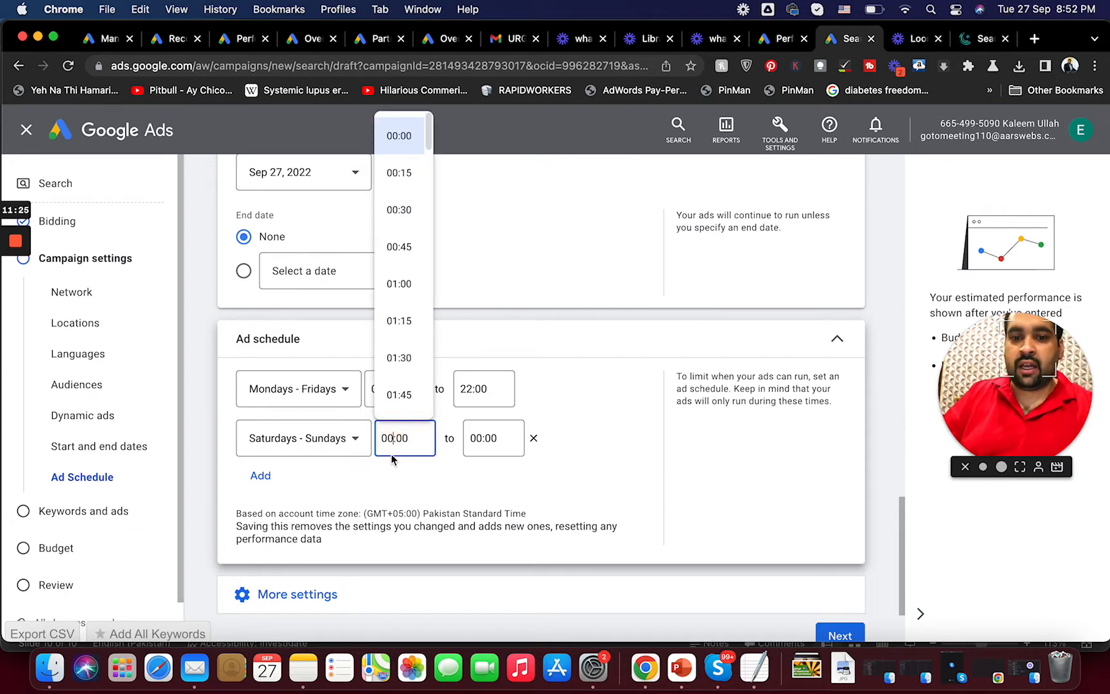
{"action": "type", "text": "9"}
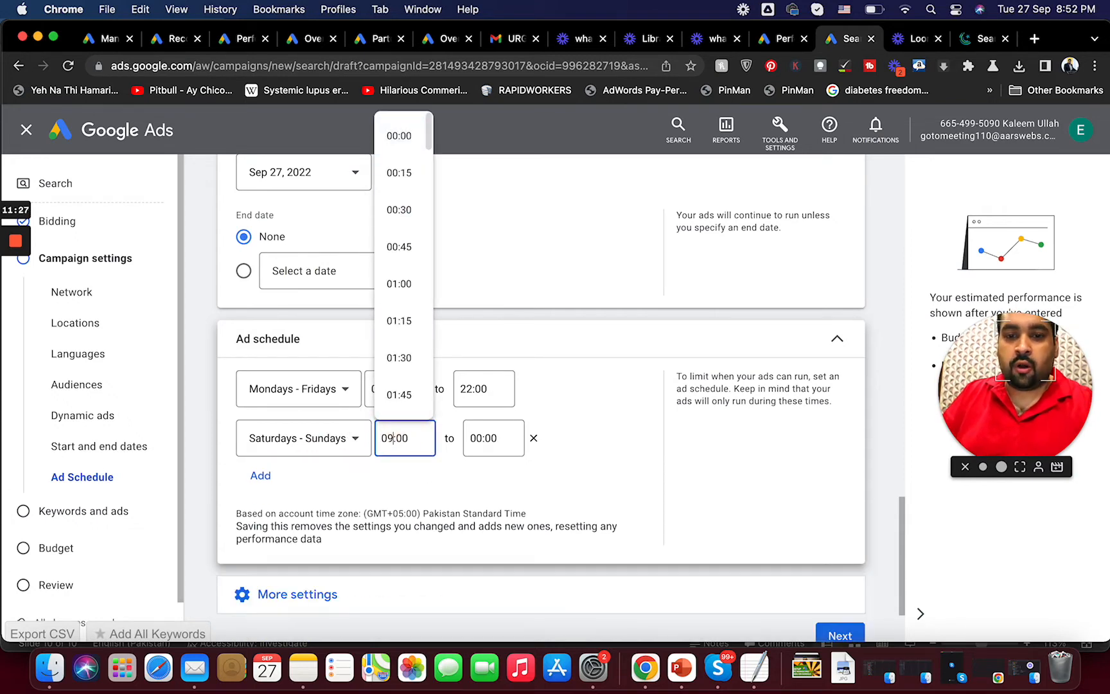
{"action": "left_click", "coordinate": [479, 438]}
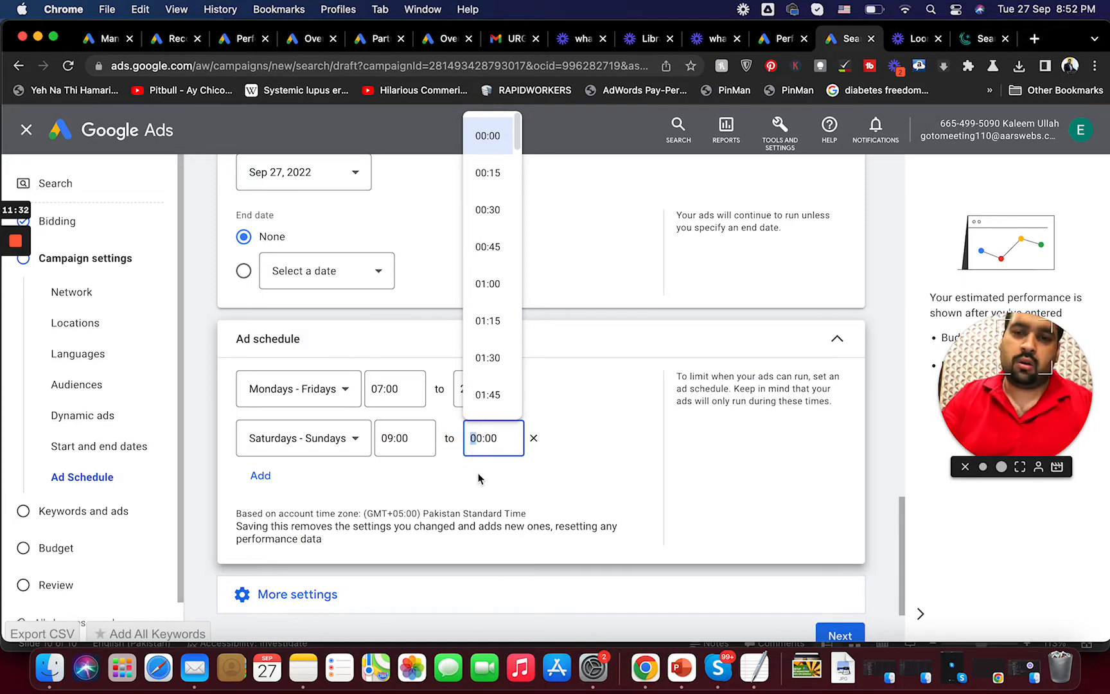
{"action": "key", "text": "BackSpace"}
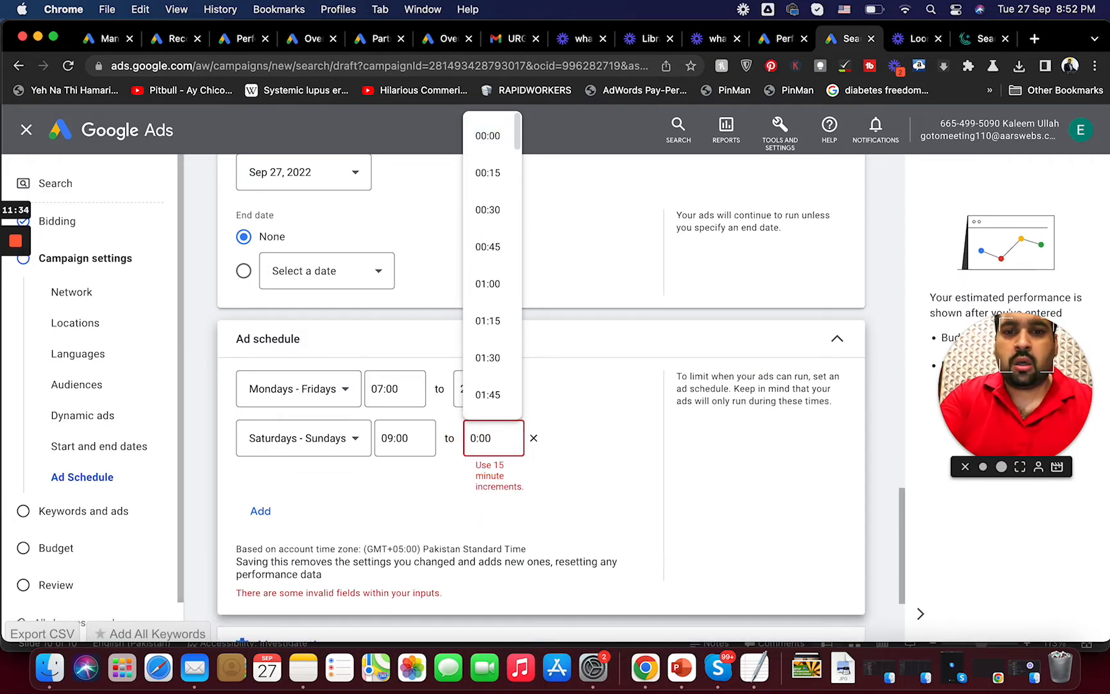
{"action": "type", "text": "2"}
{"action": "left_click", "coordinate": [599, 492]}
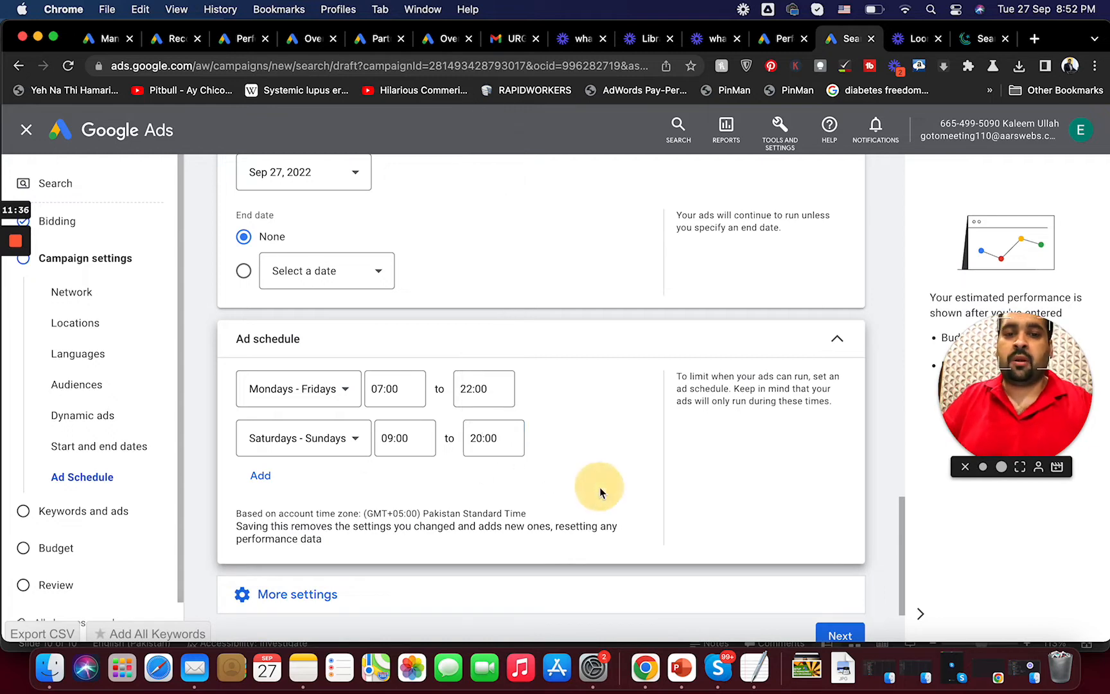
- Check the remaining additional settings, continue to Keywords and ads, and view the keyword entry section
{"action": "left_click_drag", "start_coordinate": [905, 521], "coordinate": [898, 553]}
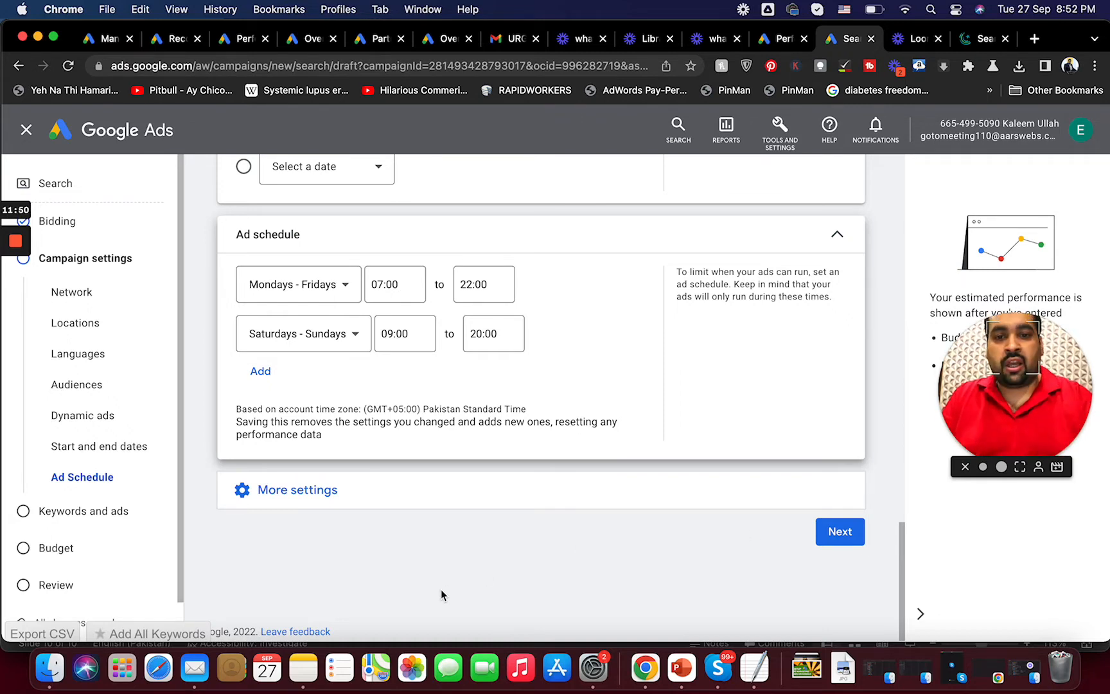
{"action": "left_click", "coordinate": [322, 498]}
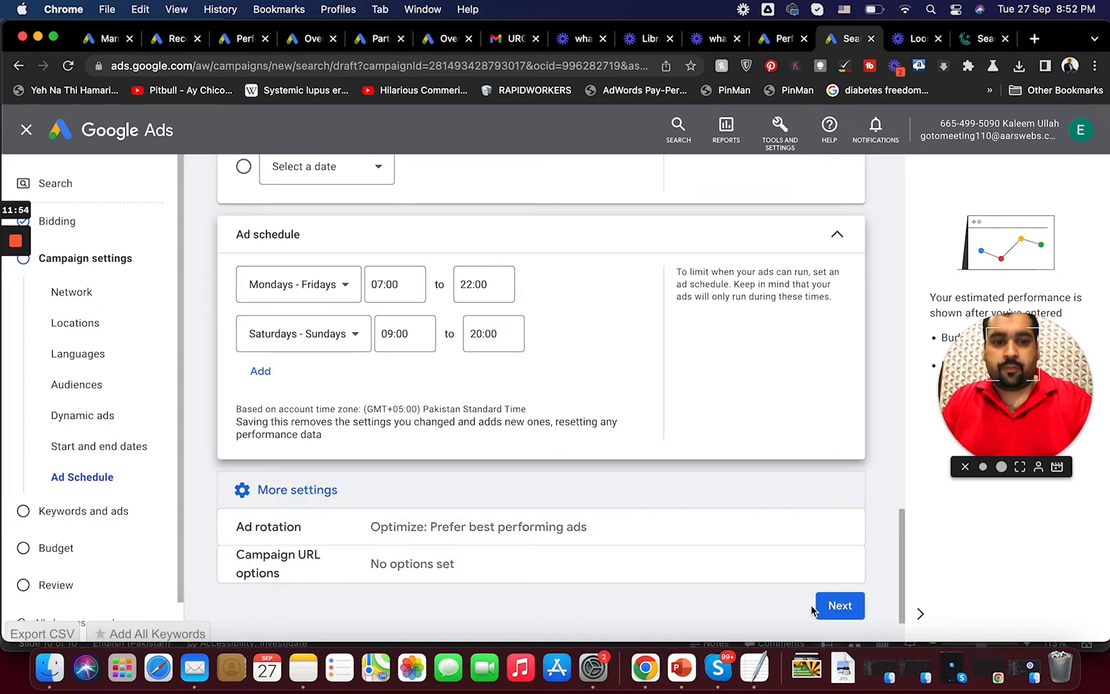
{"action": "left_click", "coordinate": [838, 605]}
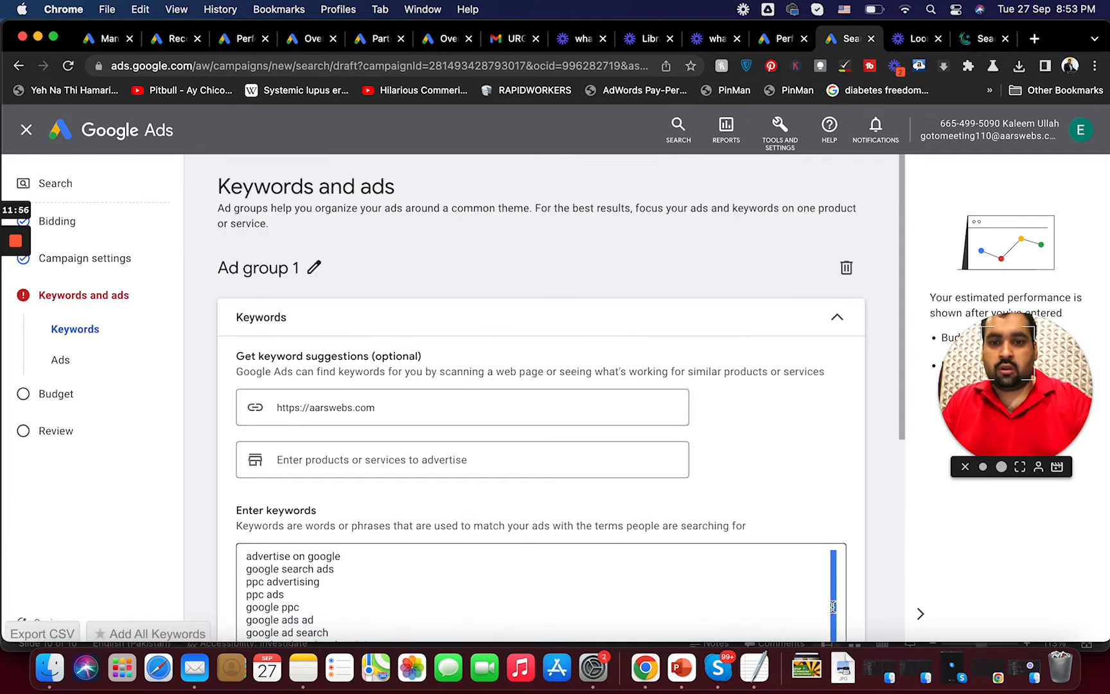
{"action": "left_click_drag", "start_coordinate": [903, 330], "coordinate": [898, 426]}
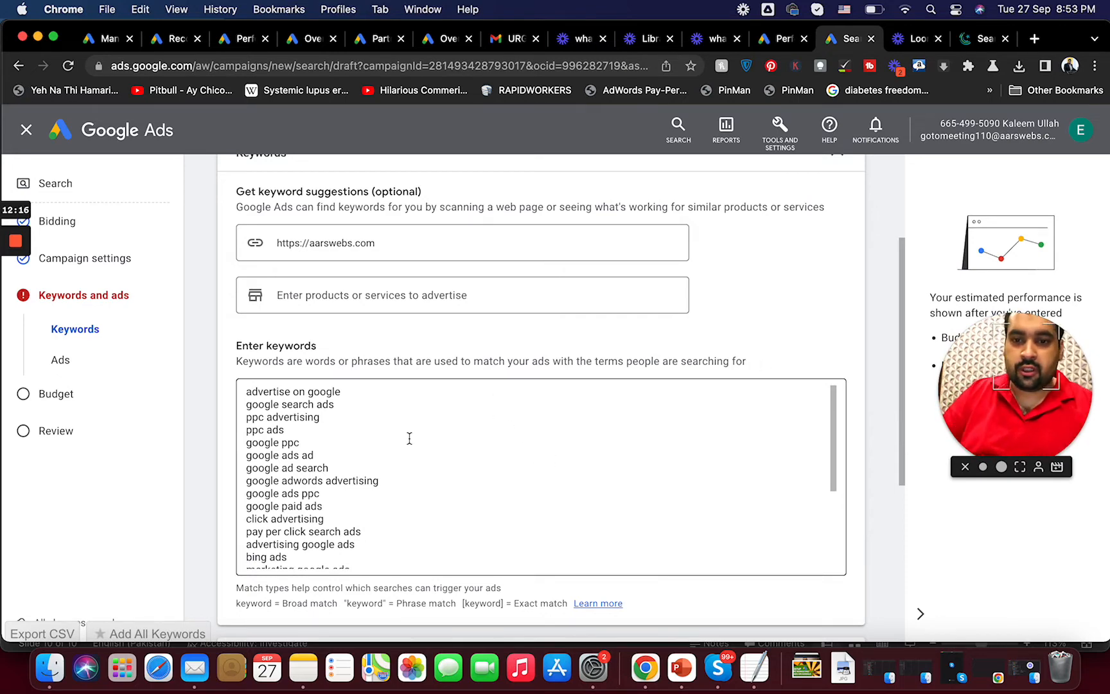
- Review the match type notes and clear all suggested keywords from the keyword list
{"action": "left_click", "coordinate": [346, 424]}
{"action": "key", "text": "super+a"}
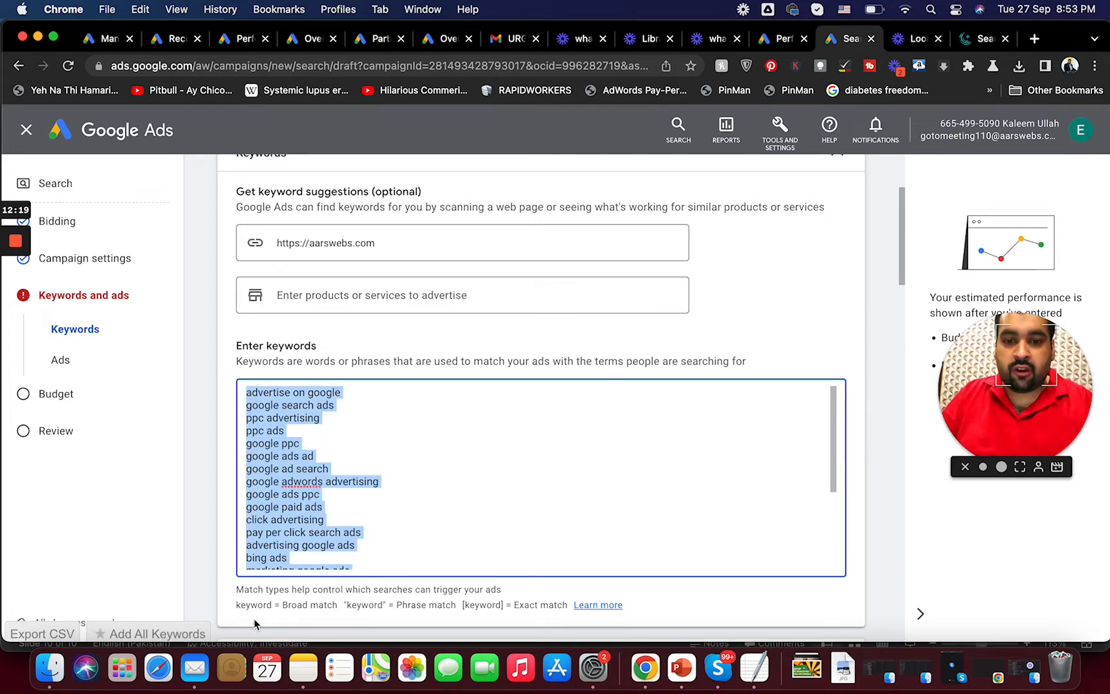
{"action": "left_click_drag", "start_coordinate": [241, 610], "coordinate": [465, 609]}
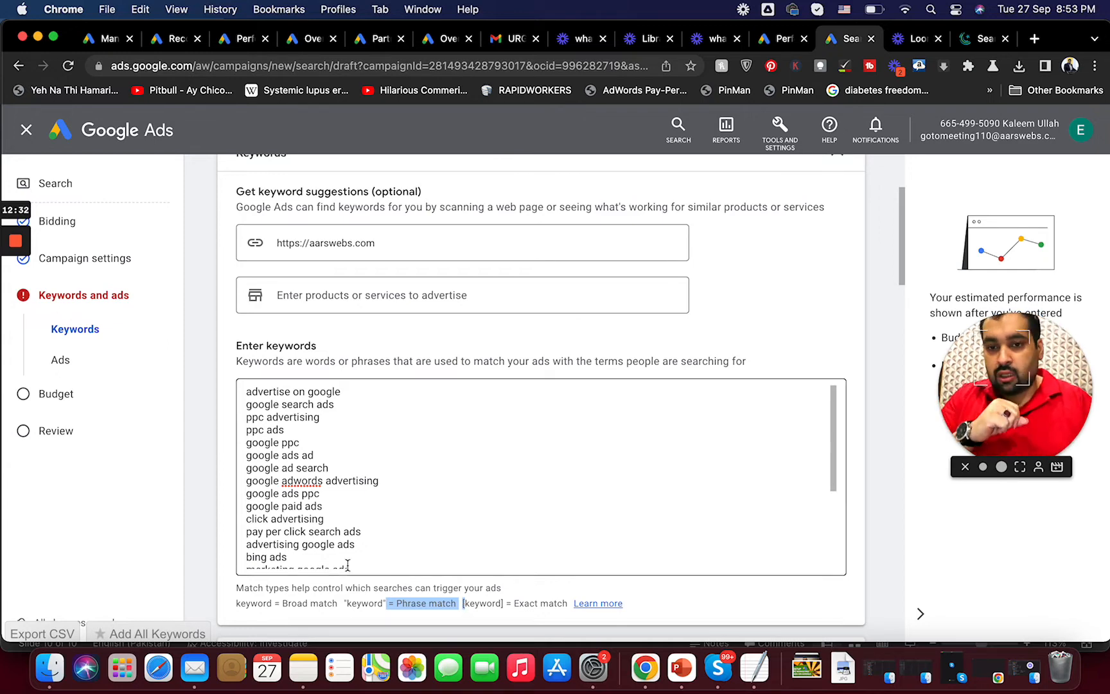
{"action": "left_click_drag", "start_coordinate": [833, 443], "coordinate": [818, 408]}
{"action": "left_click", "coordinate": [376, 436]}
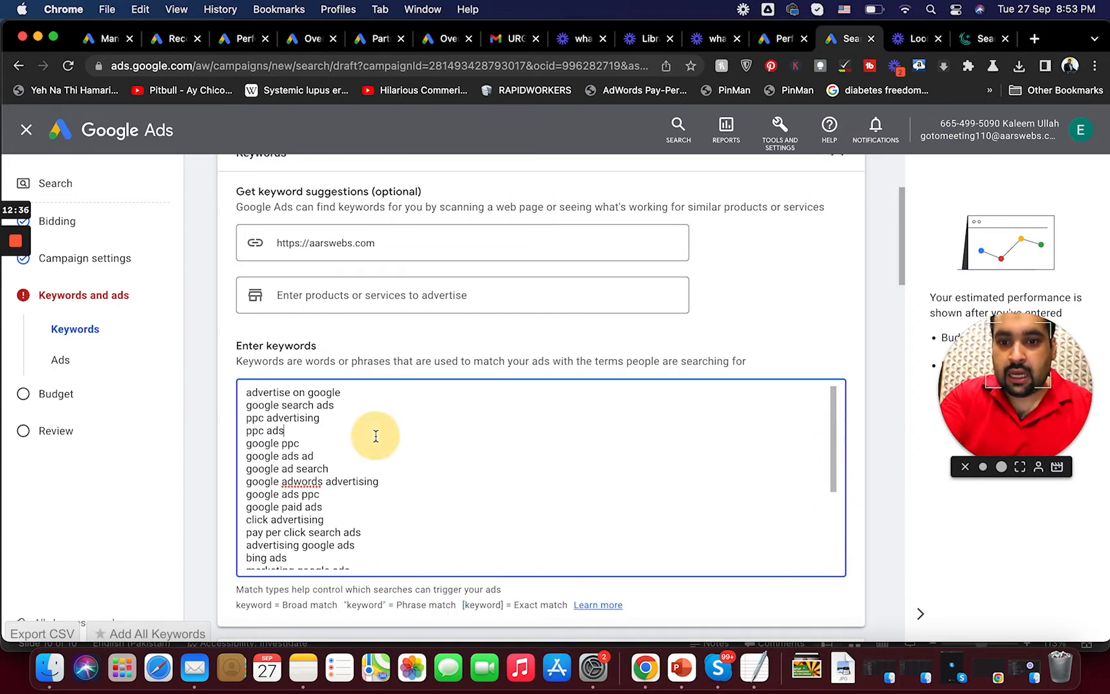
{"action": "key", "text": "super+a"}
{"action": "key", "text": "BackSpace"}
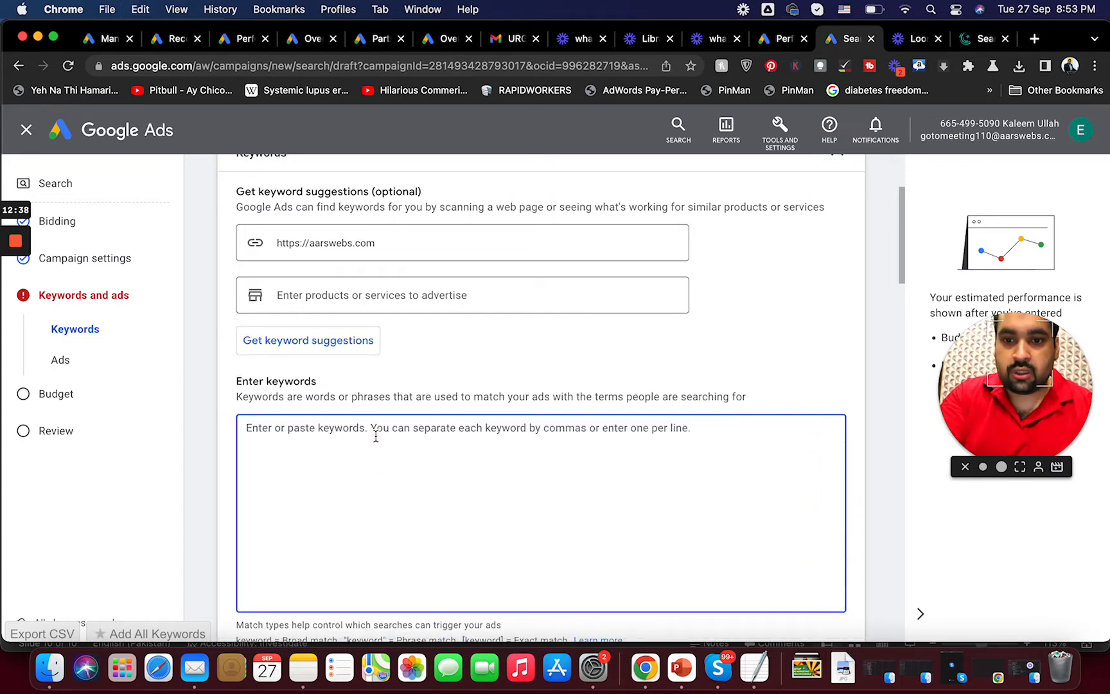
- Fill the keyword list with suggestions for the product or service "google ads setup"
{"action": "left_click", "coordinate": [483, 295]}
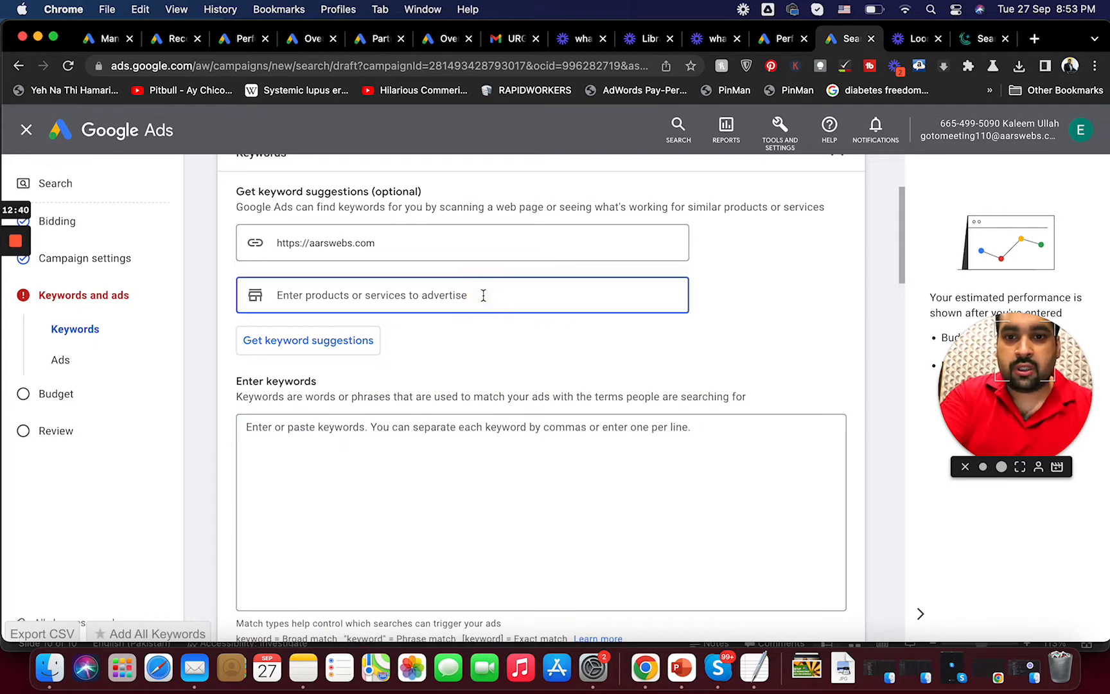
{"action": "type", "text": "google ads setup"}
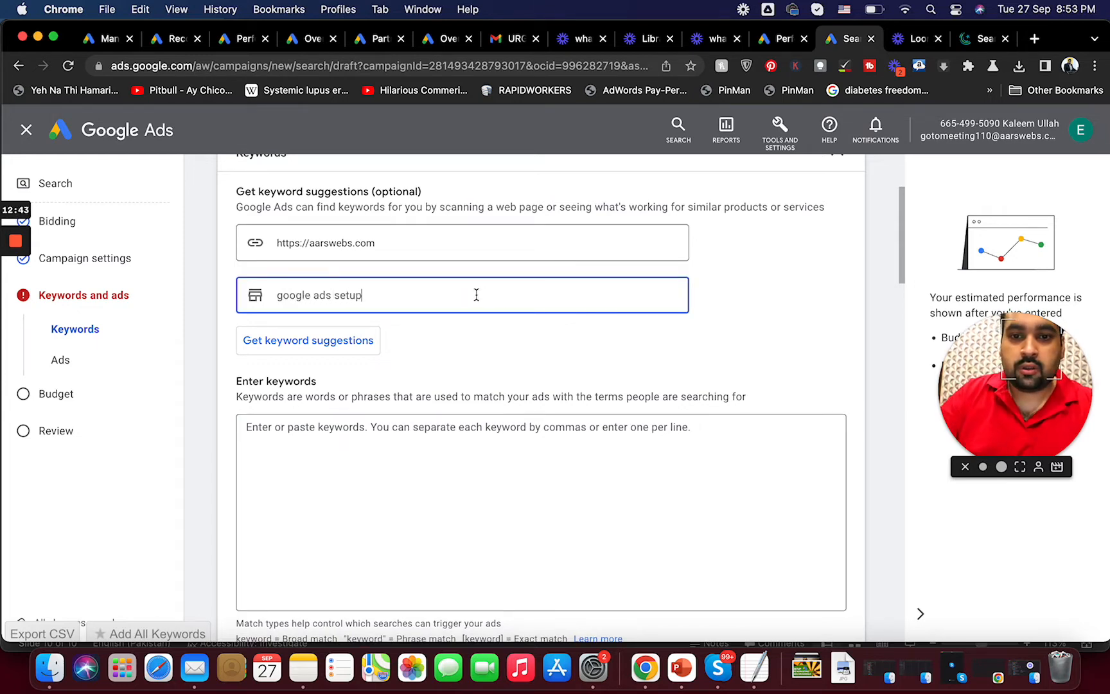
{"action": "left_click", "coordinate": [363, 340]}
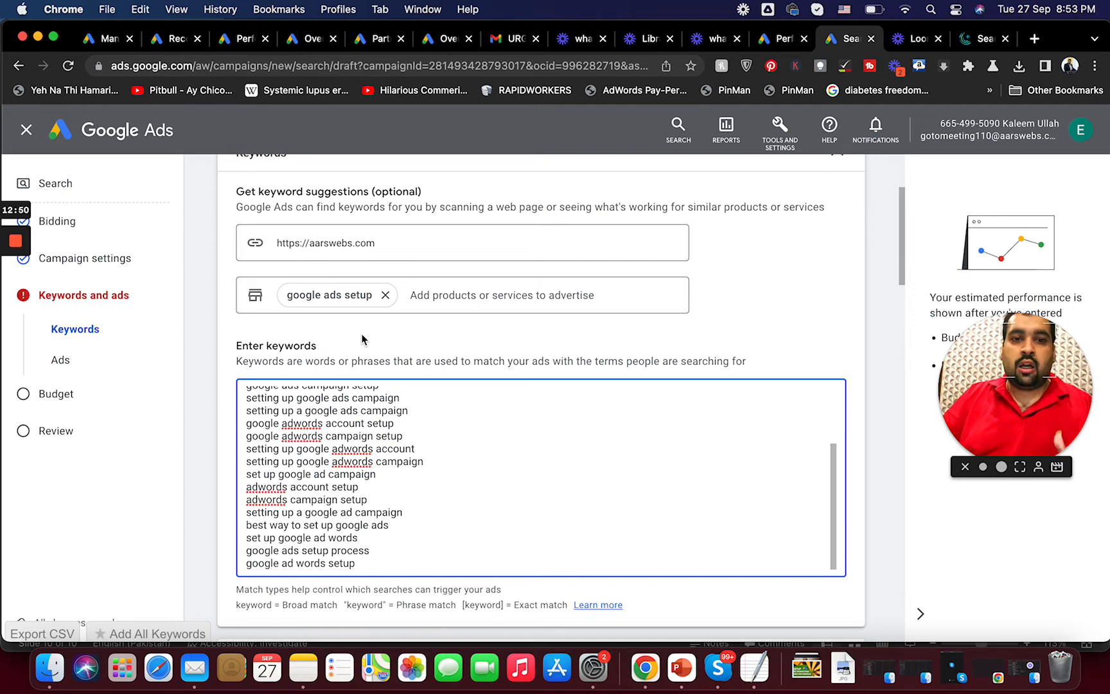
{"action": "left_click_drag", "start_coordinate": [833, 509], "coordinate": [806, 553]}
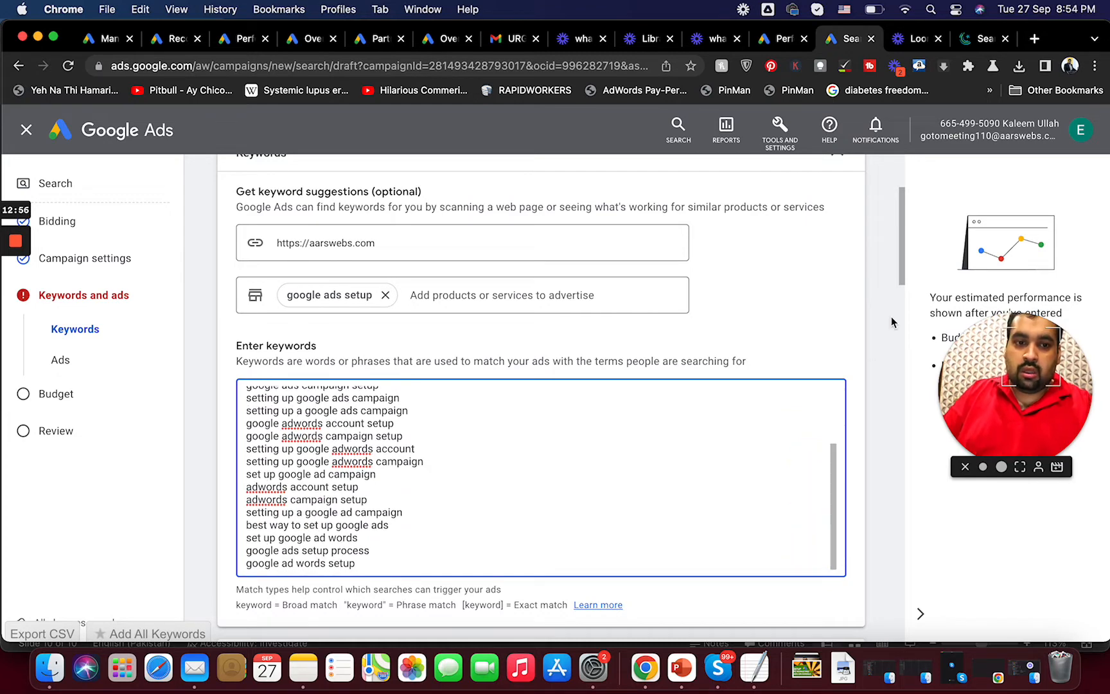
- Change the ad's first headline to "Aarswebs - Google Partner"
{"action": "left_click_drag", "start_coordinate": [899, 269], "coordinate": [894, 302]}
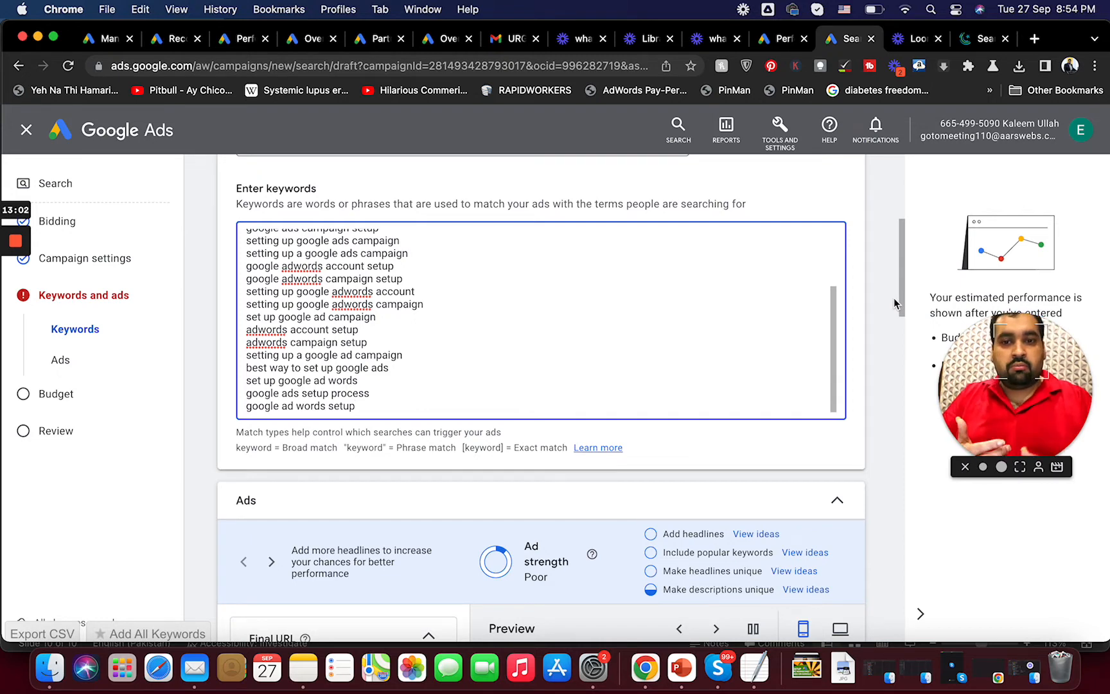
{"action": "left_click_drag", "start_coordinate": [895, 299], "coordinate": [879, 463]}
{"action": "left_click", "coordinate": [317, 333]}
{"action": "type", "text": "|"}
{"action": "type", "text": " Google Partner"}
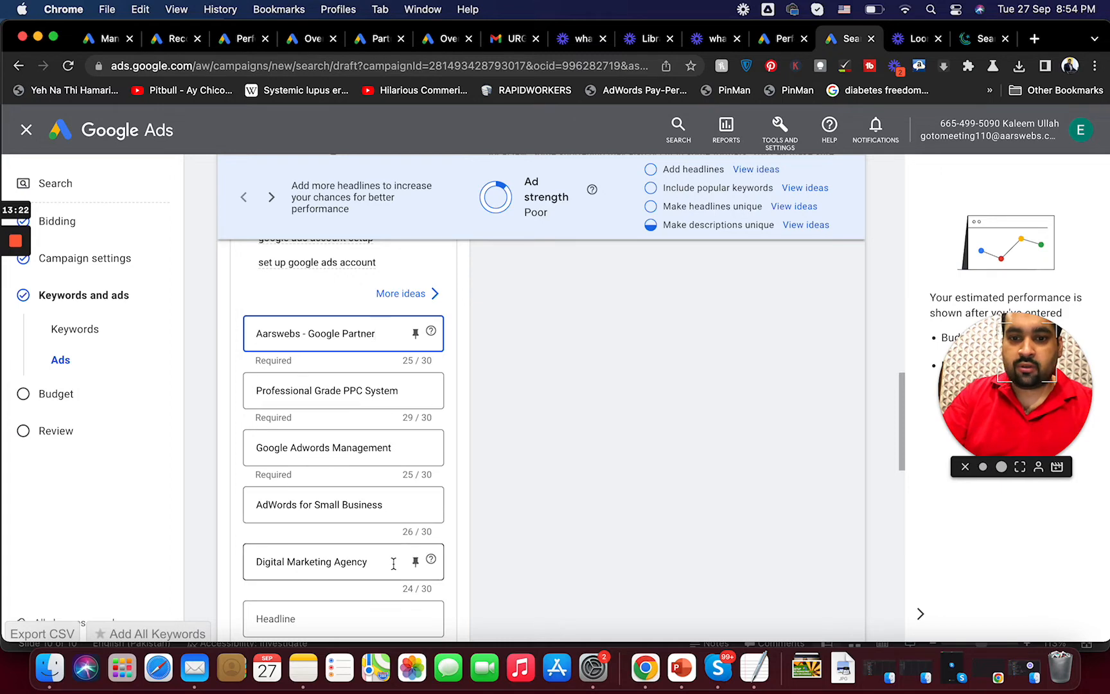
- Extend the third ad description to "Full Service Digital Marketing Agency. Hire Us Today | Order now"
{"action": "left_click_drag", "start_coordinate": [898, 409], "coordinate": [901, 530]}
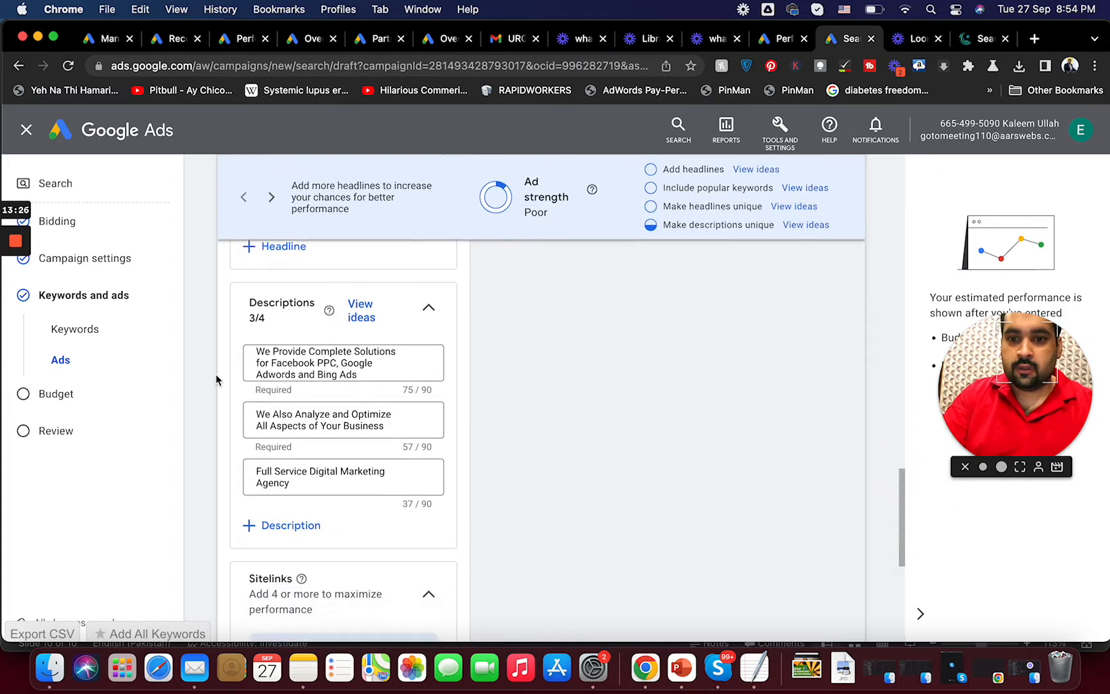
{"action": "left_click", "coordinate": [321, 487]}
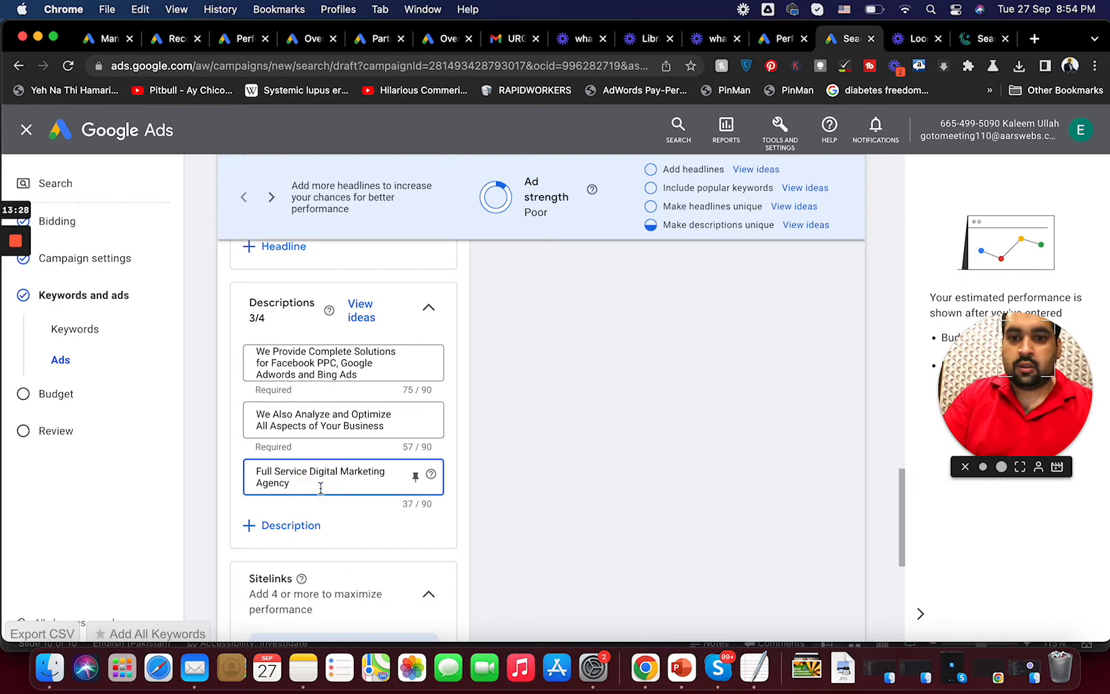
{"action": "type", "text": "."}
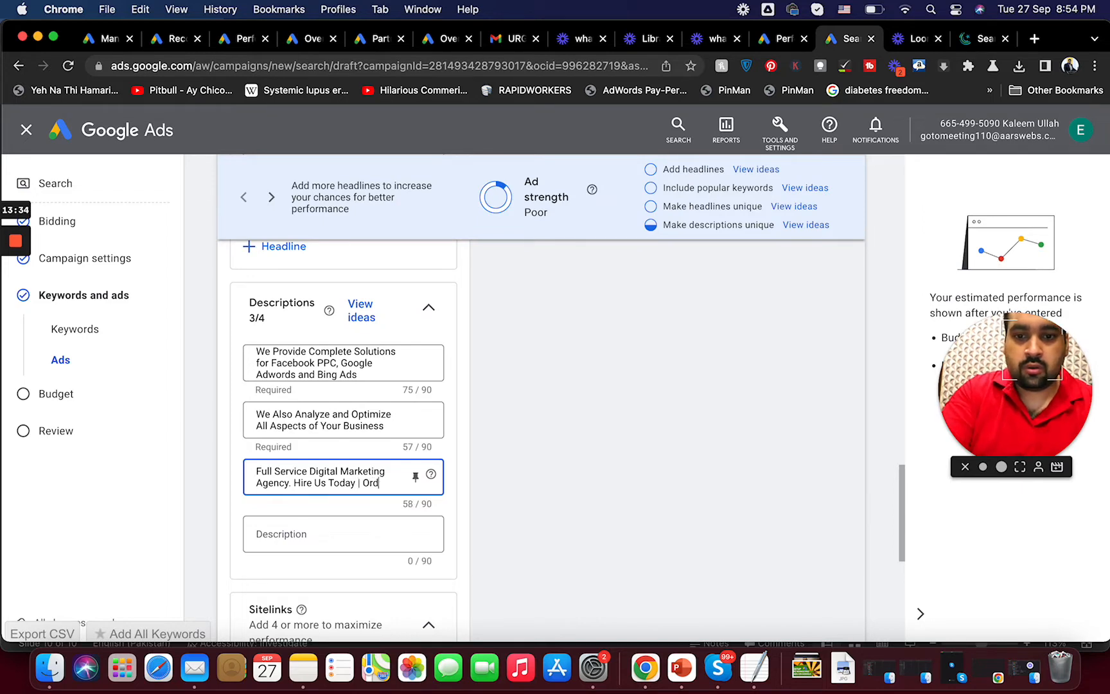
{"action": "type", "text": "Hire Us Today | Order now"}
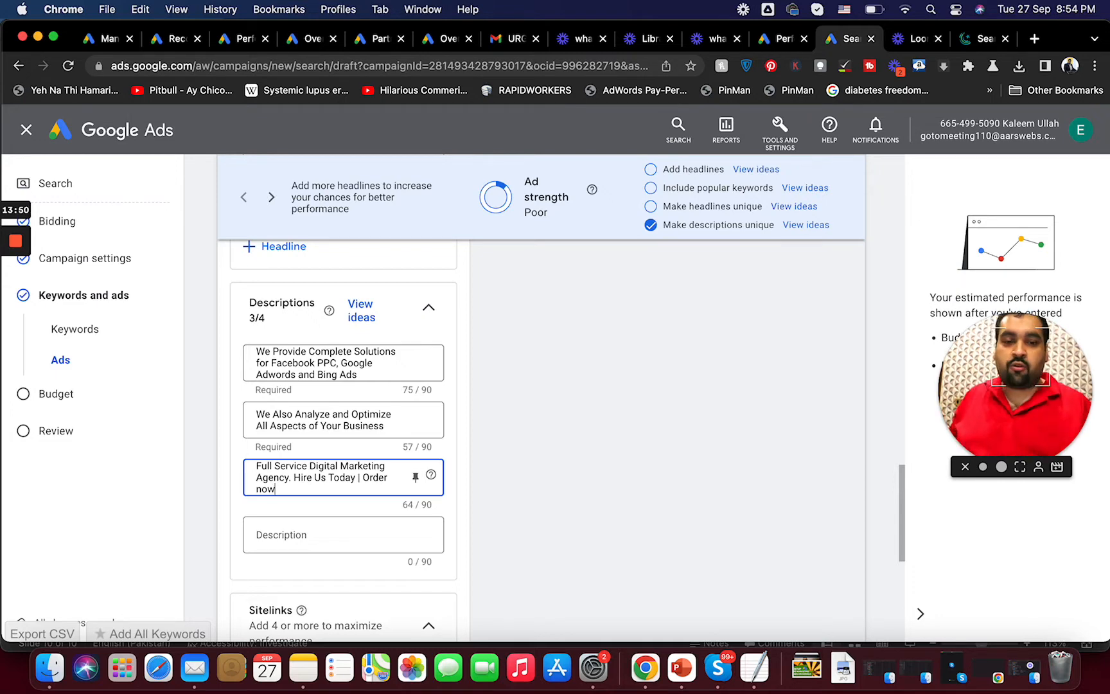
- Check the ad preview and pin the headline "Aarswebs - Google Partner" to show only in position 1
{"action": "left_click_drag", "start_coordinate": [898, 502], "coordinate": [886, 345]}
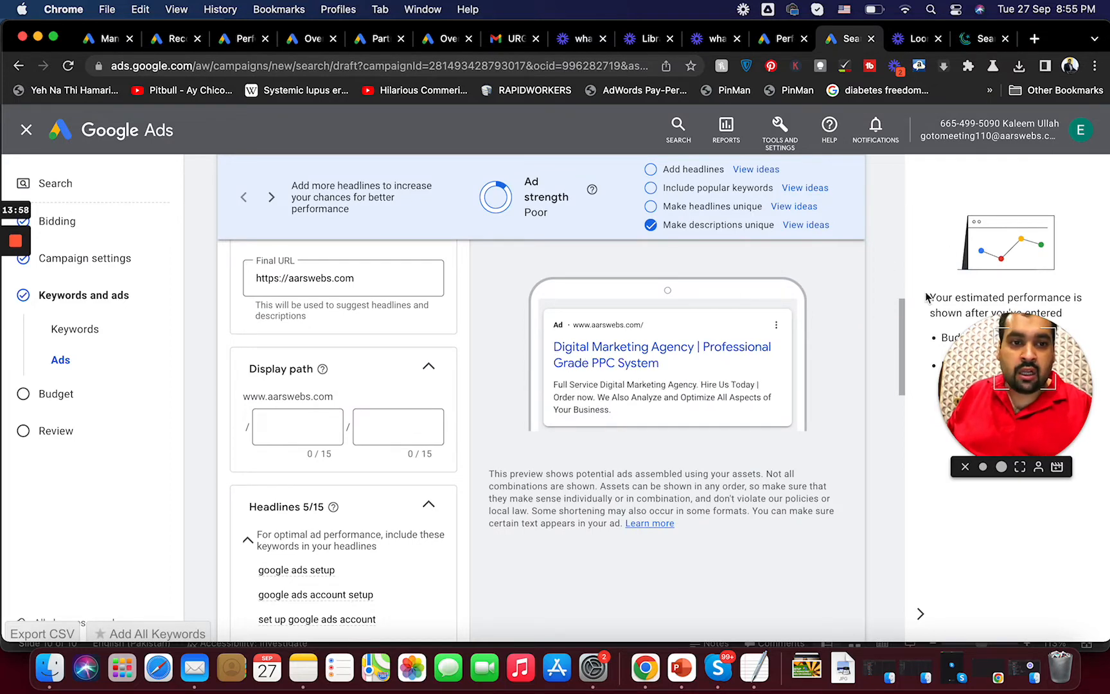
{"action": "left_click_drag", "start_coordinate": [905, 330], "coordinate": [904, 414]}
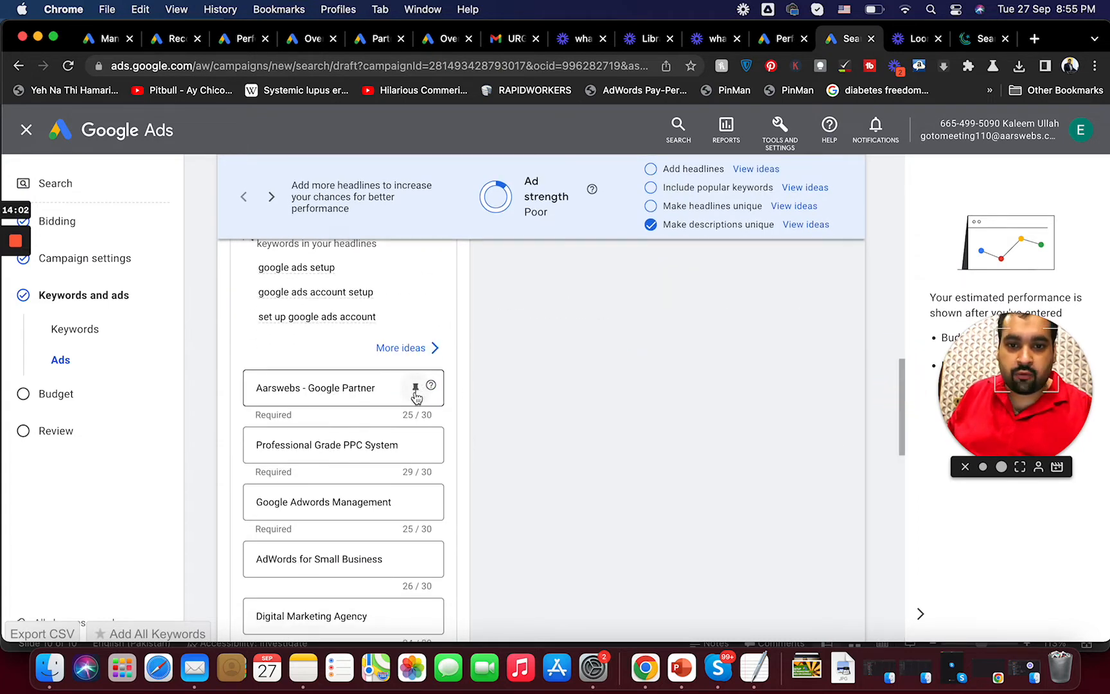
{"action": "left_click", "coordinate": [415, 389]}
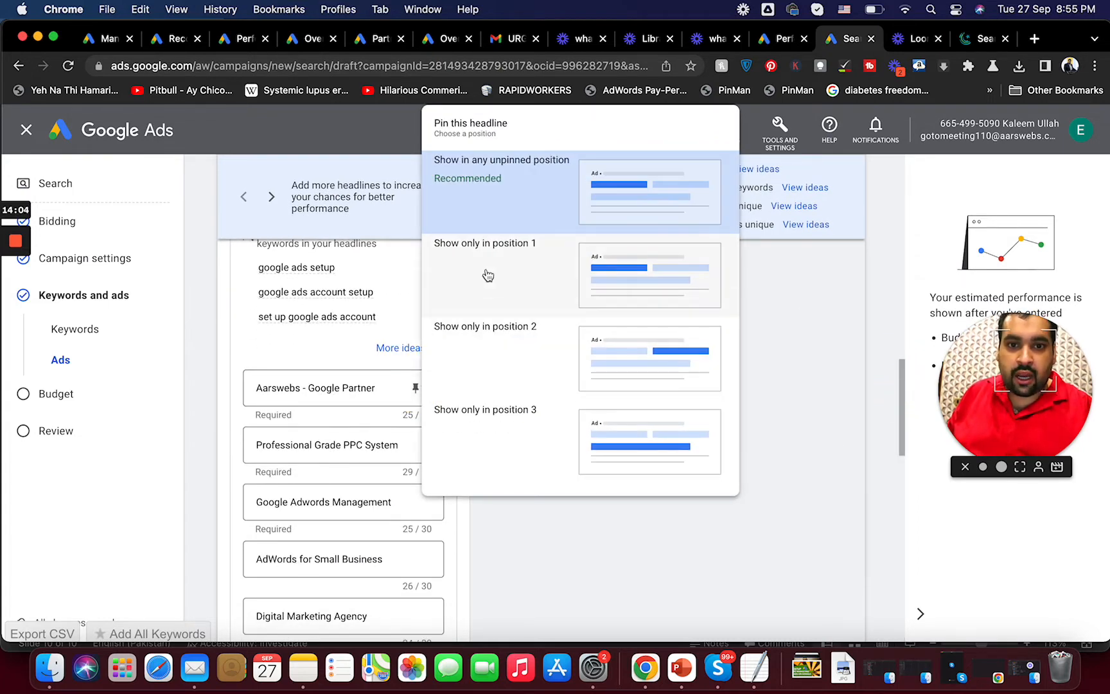
{"action": "left_click", "coordinate": [488, 274]}
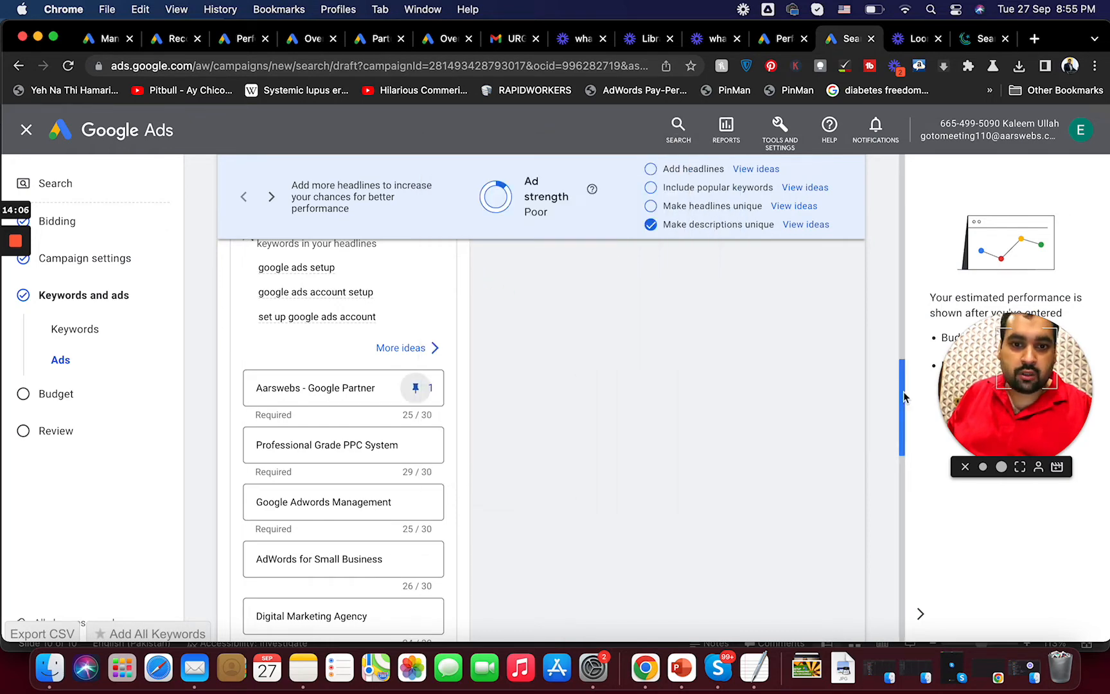
- Pin the headline "Google Adwords Management" to show only in position 2
{"action": "left_click_drag", "start_coordinate": [894, 399], "coordinate": [893, 438]}
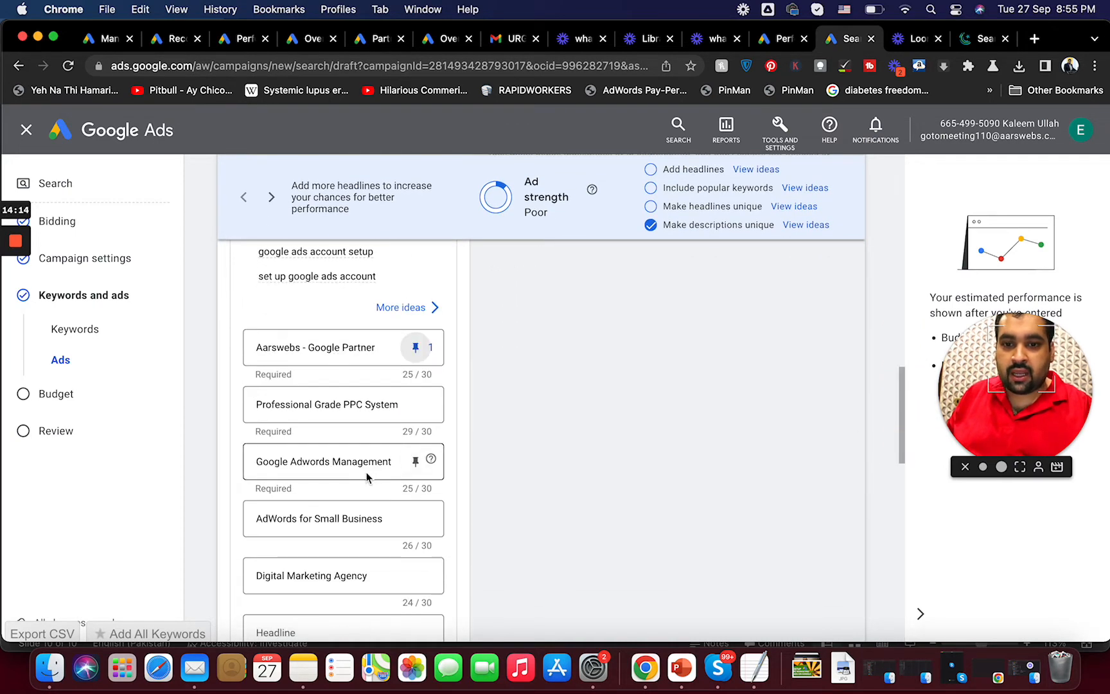
{"action": "left_click", "coordinate": [416, 461]}
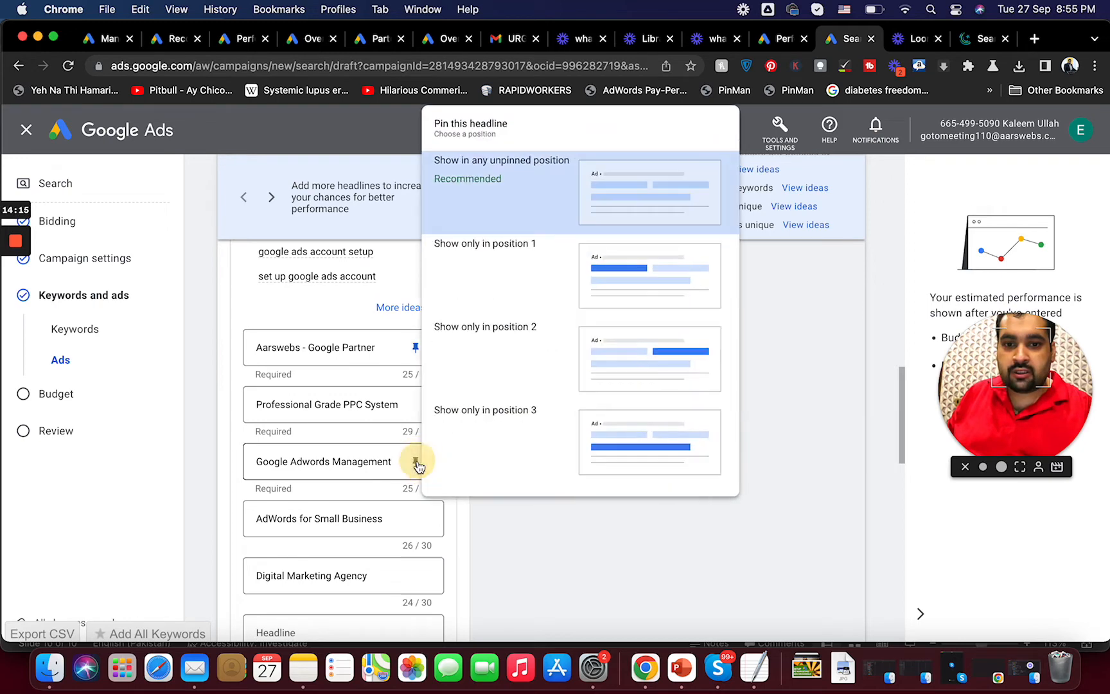
{"action": "left_click", "coordinate": [486, 379]}
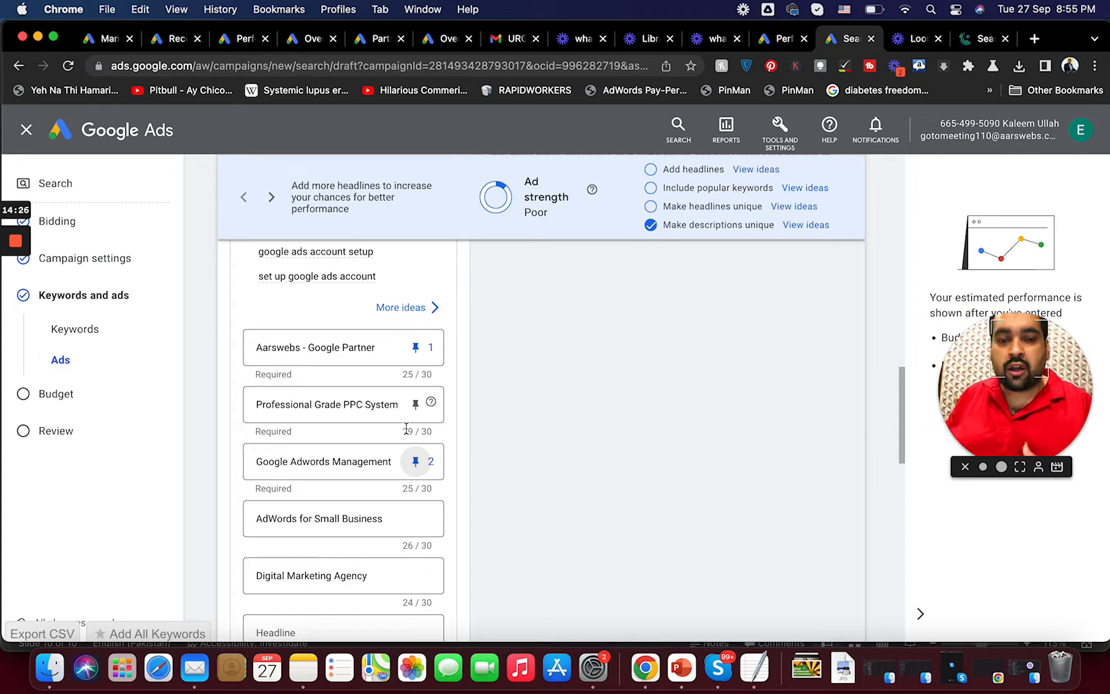
- Check the preview with the pinned headlines and finish the ad without adding sitelinks
{"action": "left_click_drag", "start_coordinate": [906, 403], "coordinate": [893, 338]}
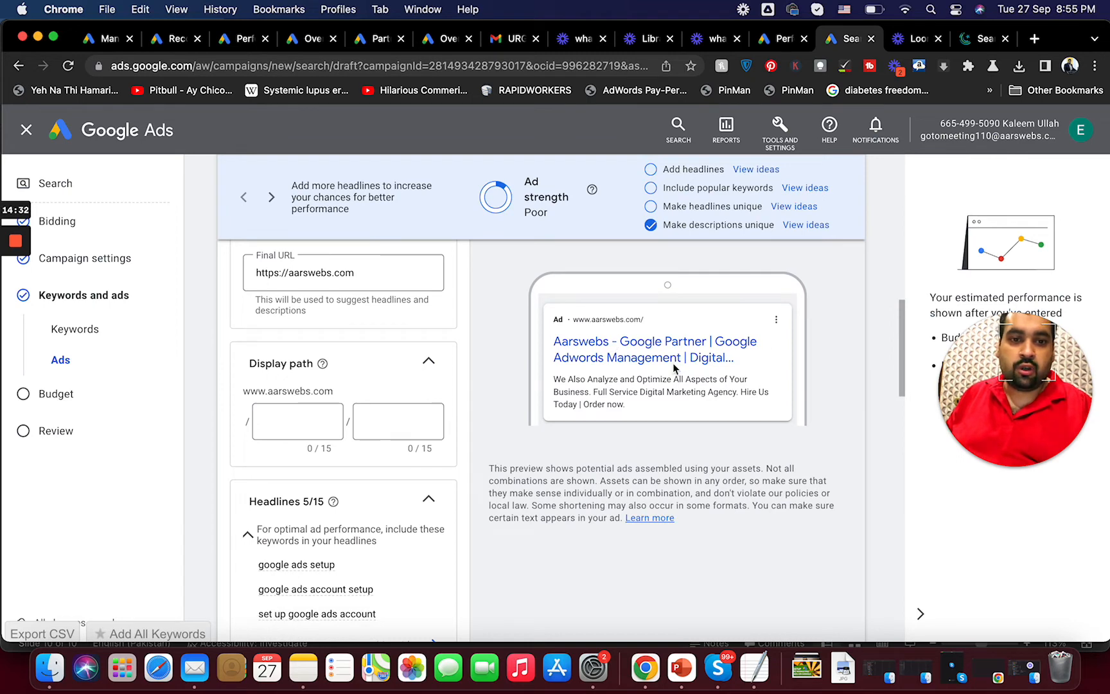
{"action": "left_click_drag", "start_coordinate": [902, 347], "coordinate": [897, 426]}
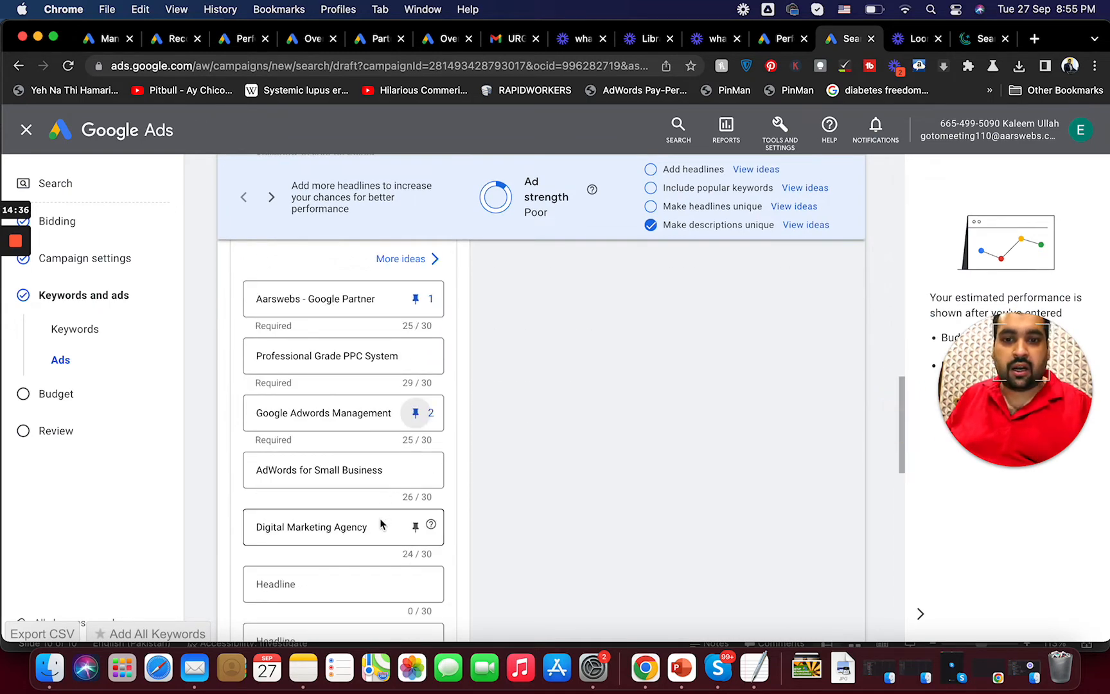
{"action": "left_click_drag", "start_coordinate": [894, 407], "coordinate": [896, 567]}
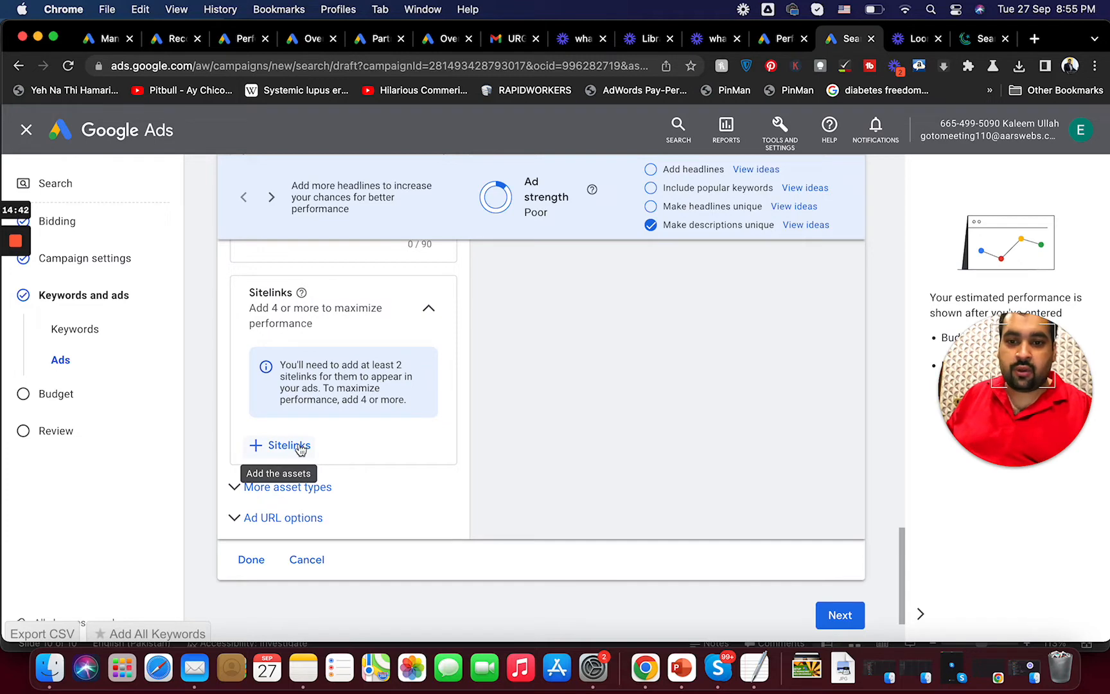
{"action": "left_click", "coordinate": [251, 559]}
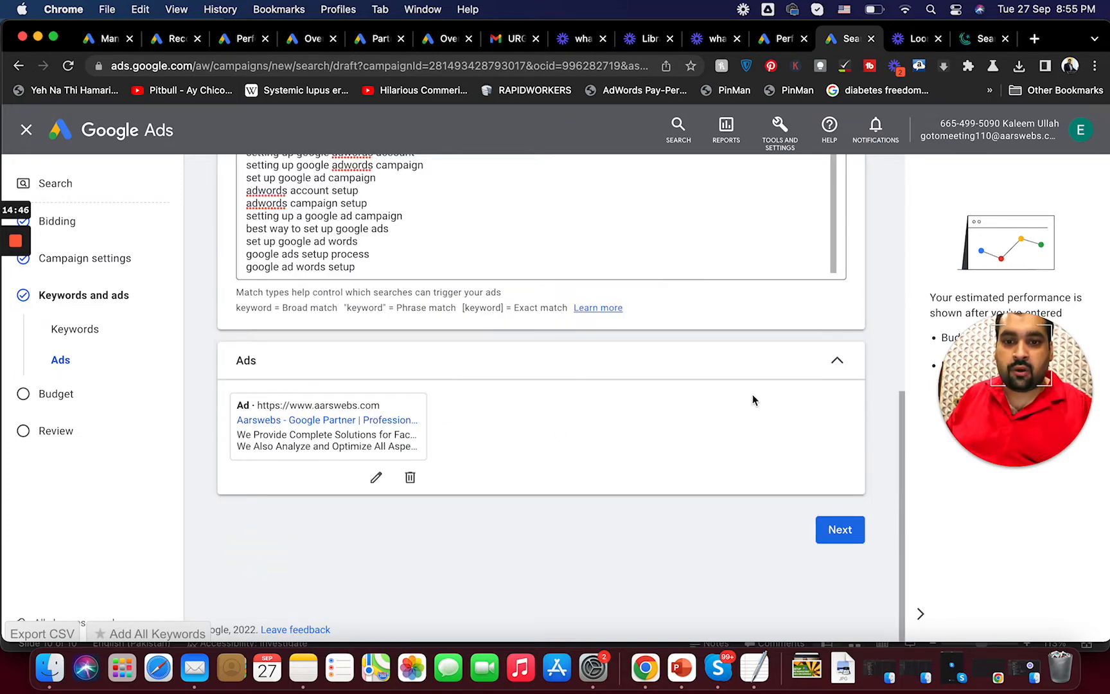
- Set the campaign's average daily budget to $100 and continue to the campaign review
{"action": "left_click", "coordinate": [837, 530]}
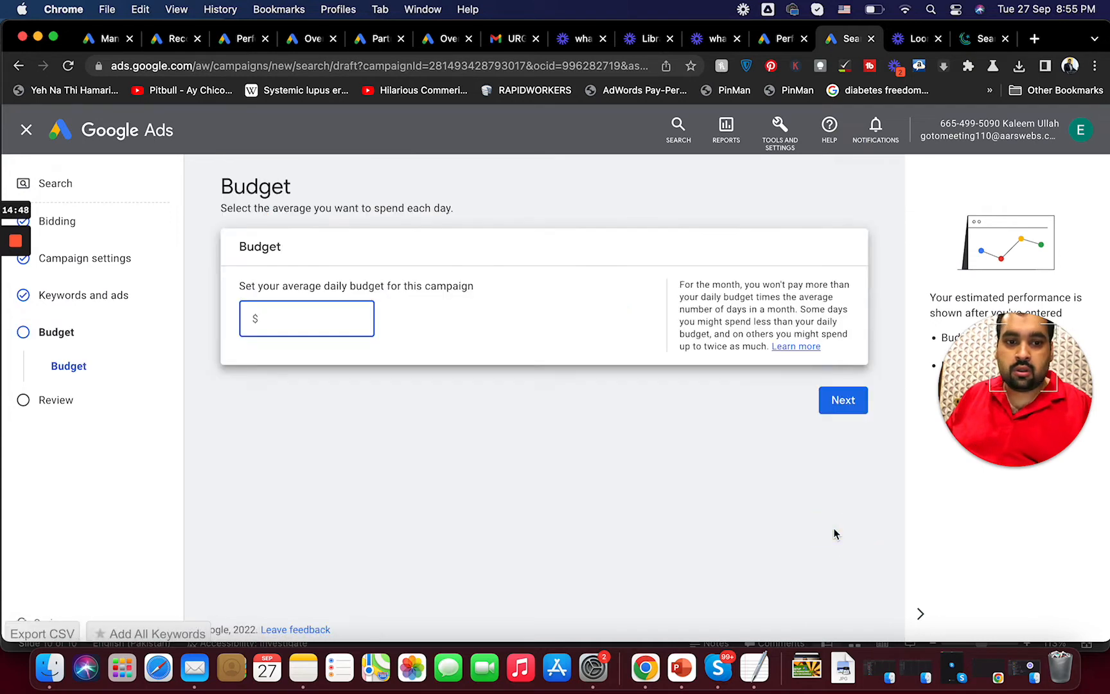
{"action": "type", "text": "100"}
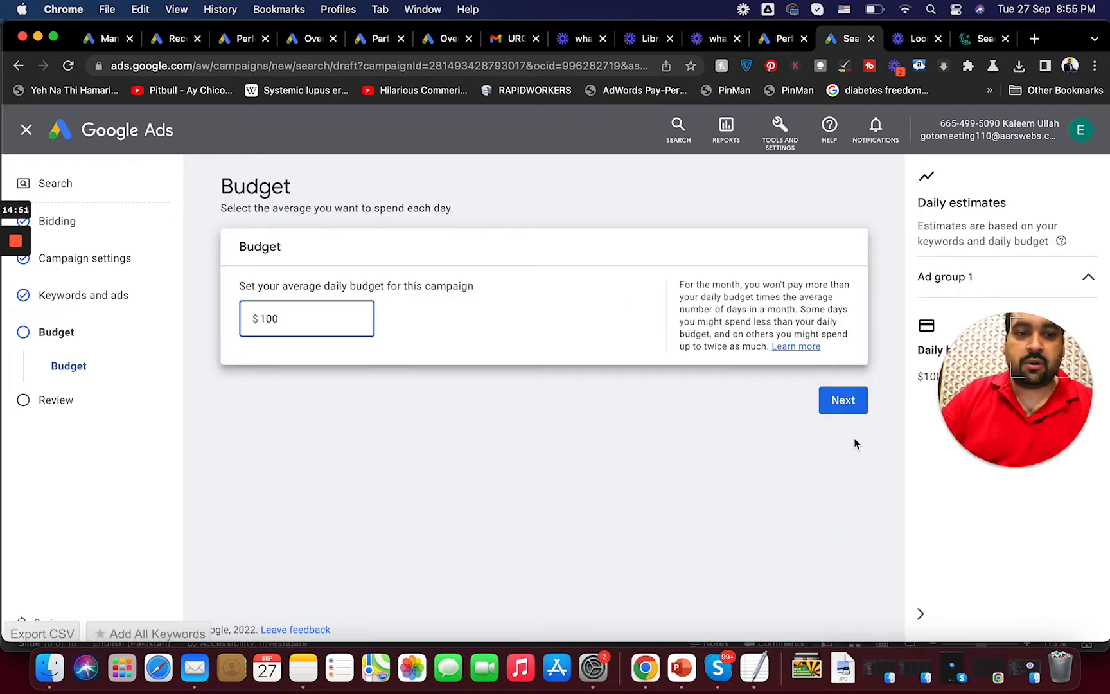
{"action": "left_click", "coordinate": [854, 400]}
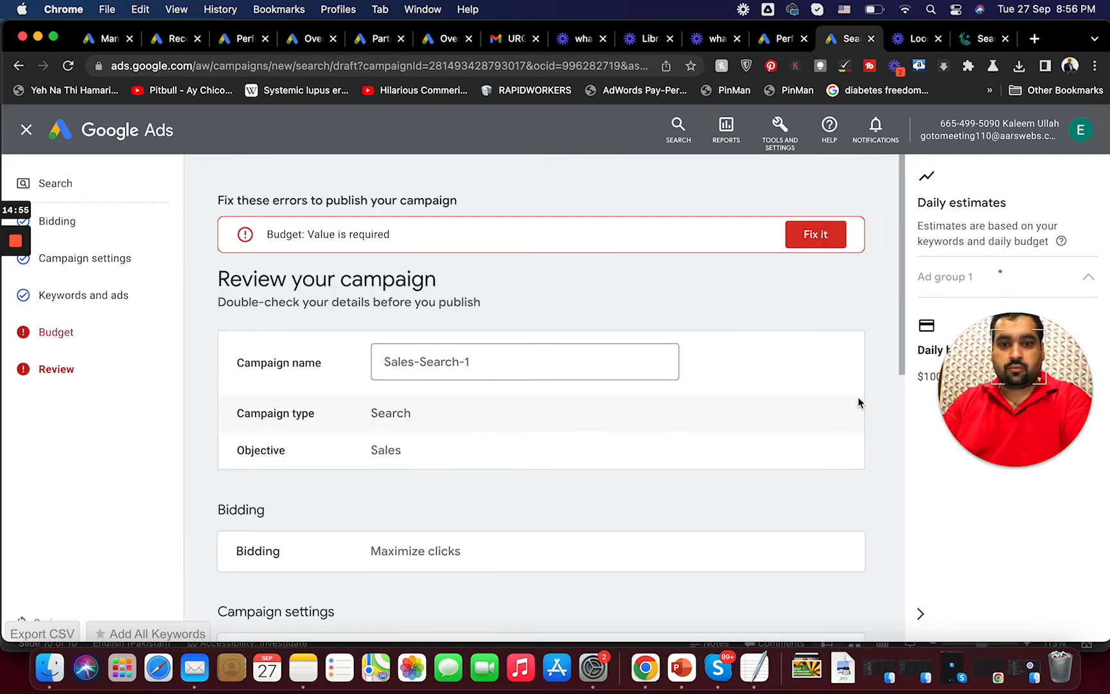
- Review the campaign summary and publish the Sales-Search-1 campaign
{"action": "left_click_drag", "start_coordinate": [901, 359], "coordinate": [897, 319]}
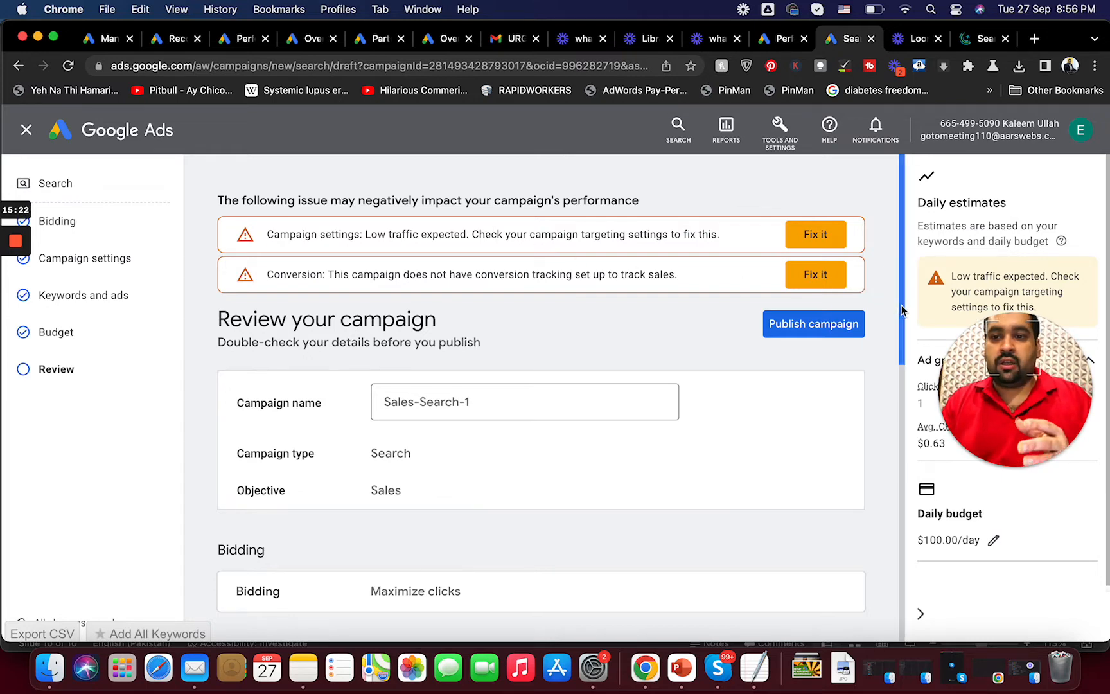
{"action": "left_click_drag", "start_coordinate": [902, 310], "coordinate": [869, 625]}
{"action": "left_click", "coordinate": [789, 504]}
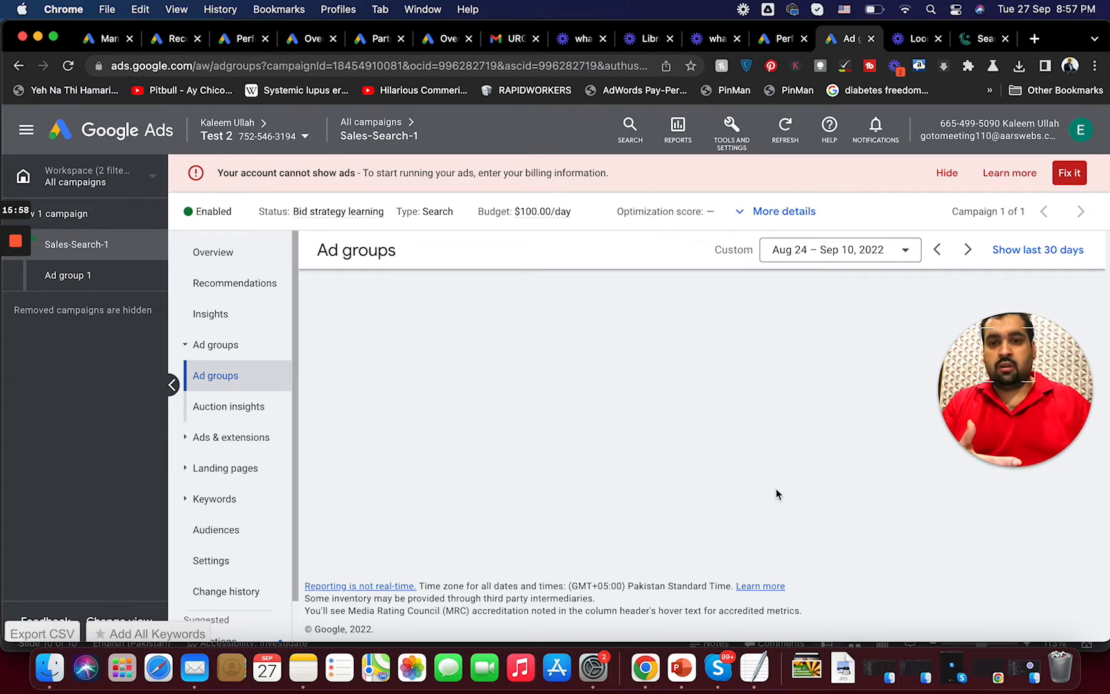
- Open the search keywords of Ad group 1 in the Sales-Search-1 campaign
{"action": "left_click", "coordinate": [244, 499]}
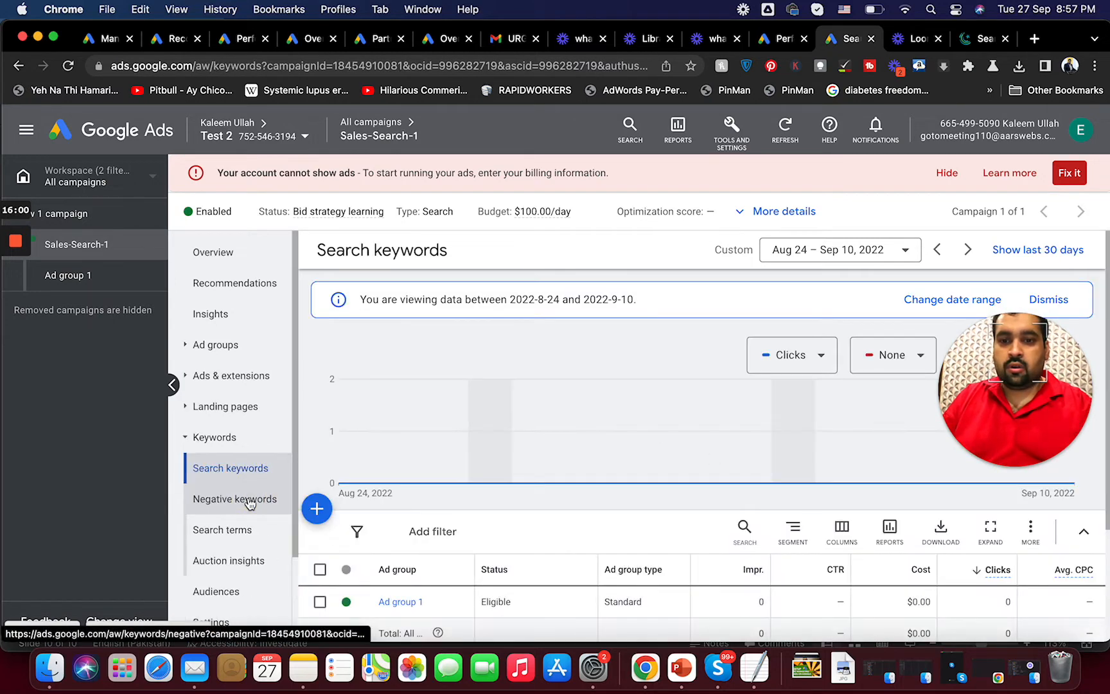
{"action": "left_click", "coordinate": [395, 602]}
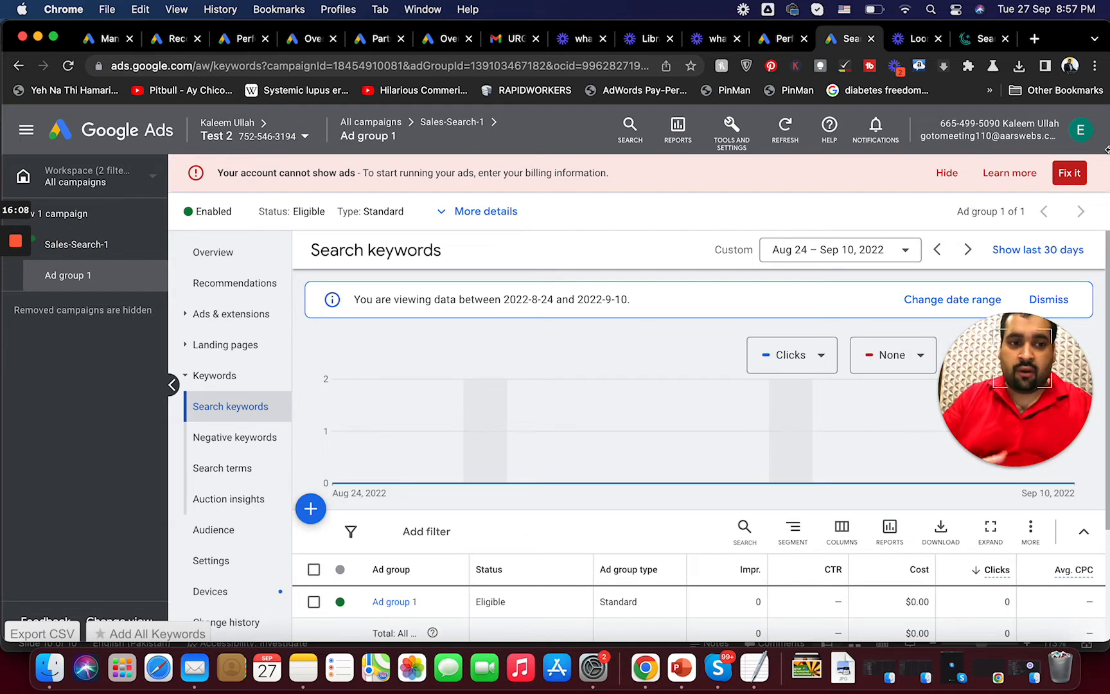
{"action": "mouse_move", "coordinate": [1108, 258]}
{"action": "left_mouse_down"}
{"action": "mouse_move", "coordinate": [1102, 370]}
{"action": "mouse_move", "coordinate": [1099, 271]}
{"action": "left_mouse_up"}
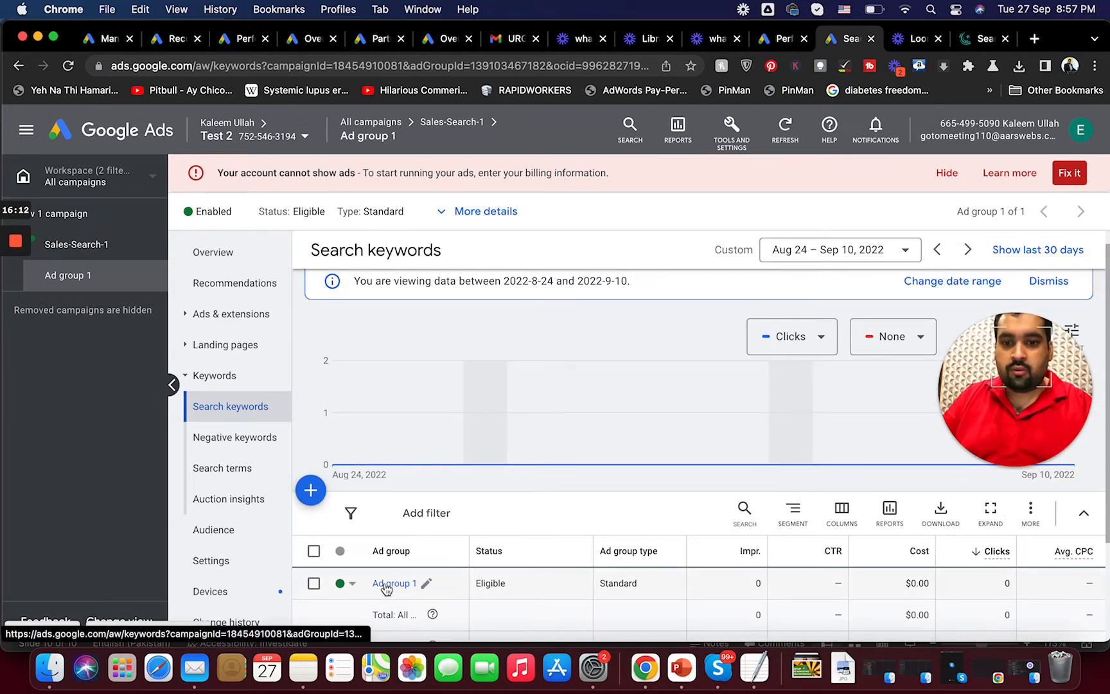
{"action": "left_click", "coordinate": [429, 584]}
{"action": "left_click_drag", "start_coordinate": [470, 565], "coordinate": [352, 588]}
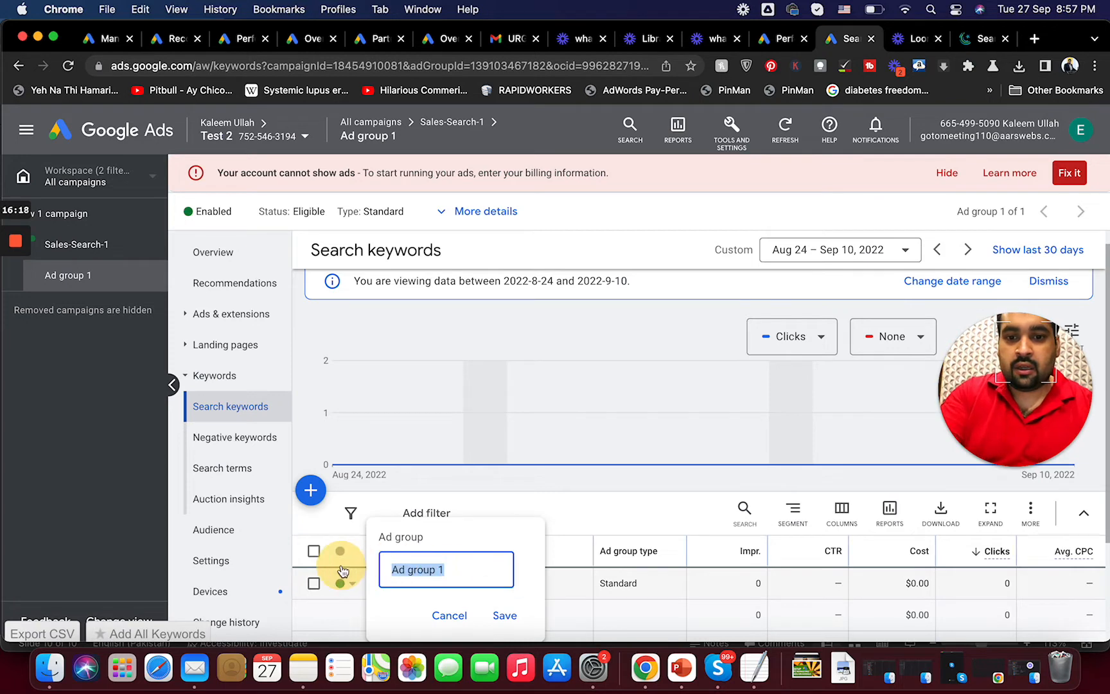
{"action": "type", "text": "G"}
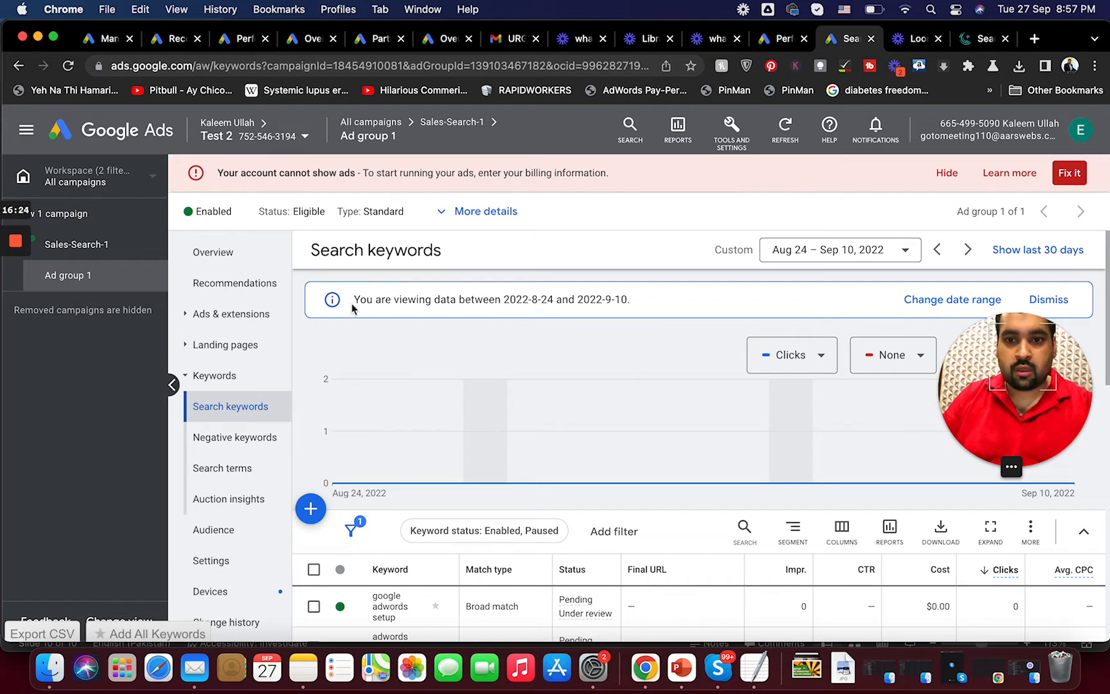
- Go back to the Sales-Search-1 campaign level and open its list of ad groups
{"action": "mouse_move", "coordinate": [452, 127]}
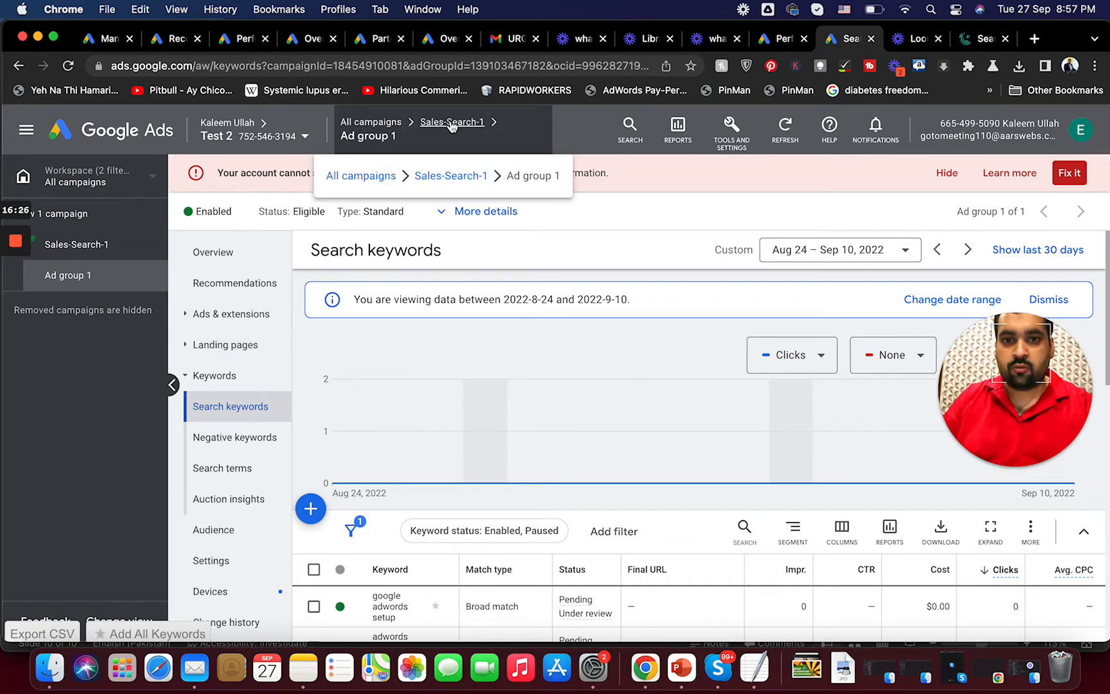
{"action": "left_click", "coordinate": [448, 177]}
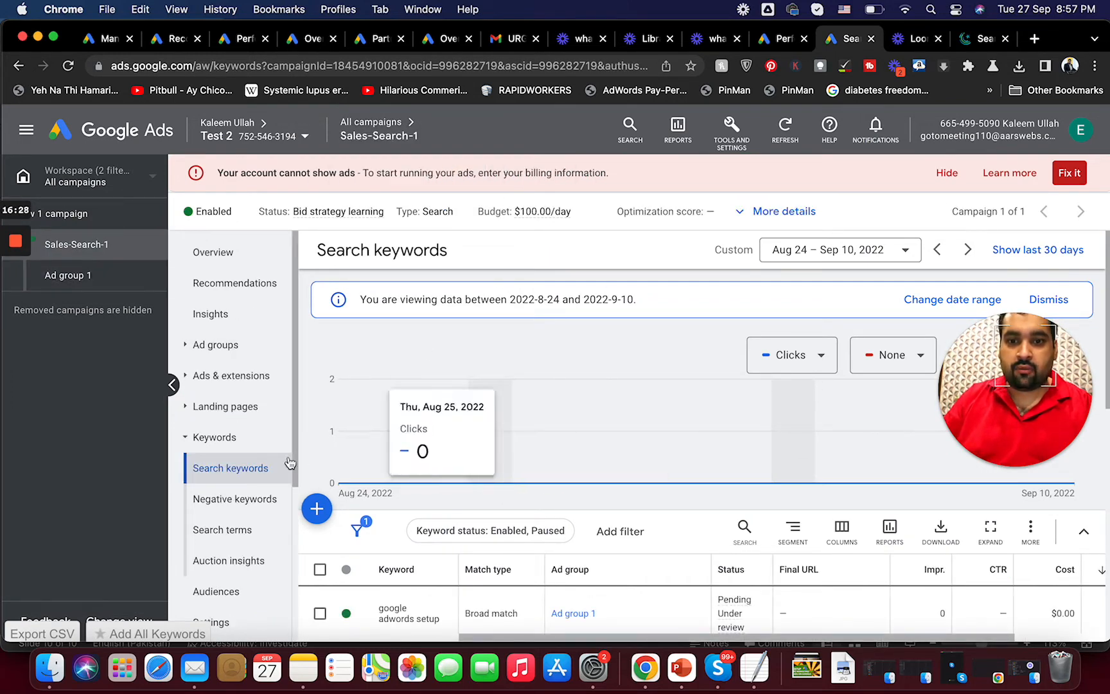
{"action": "left_click", "coordinate": [225, 345]}
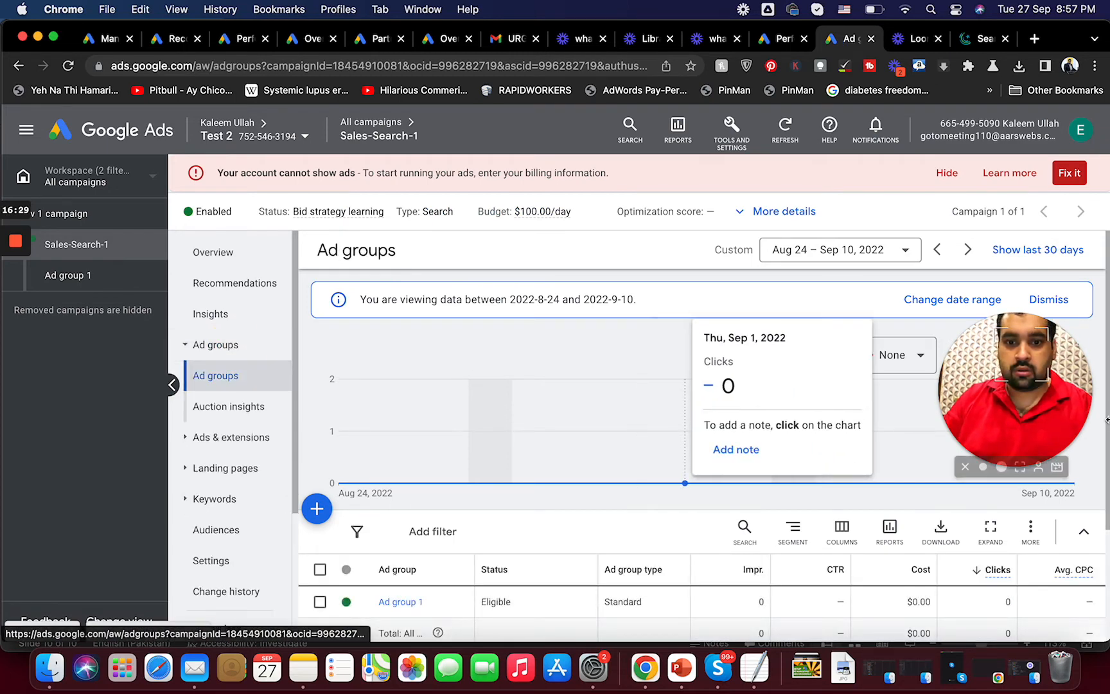
- Rename Ad group 1 to "Google Ads Management" and save the change
{"action": "scroll", "coordinate": [446, 511], "scroll_direction": "down", "scroll_amount": 2}
{"action": "left_click", "coordinate": [431, 505]}
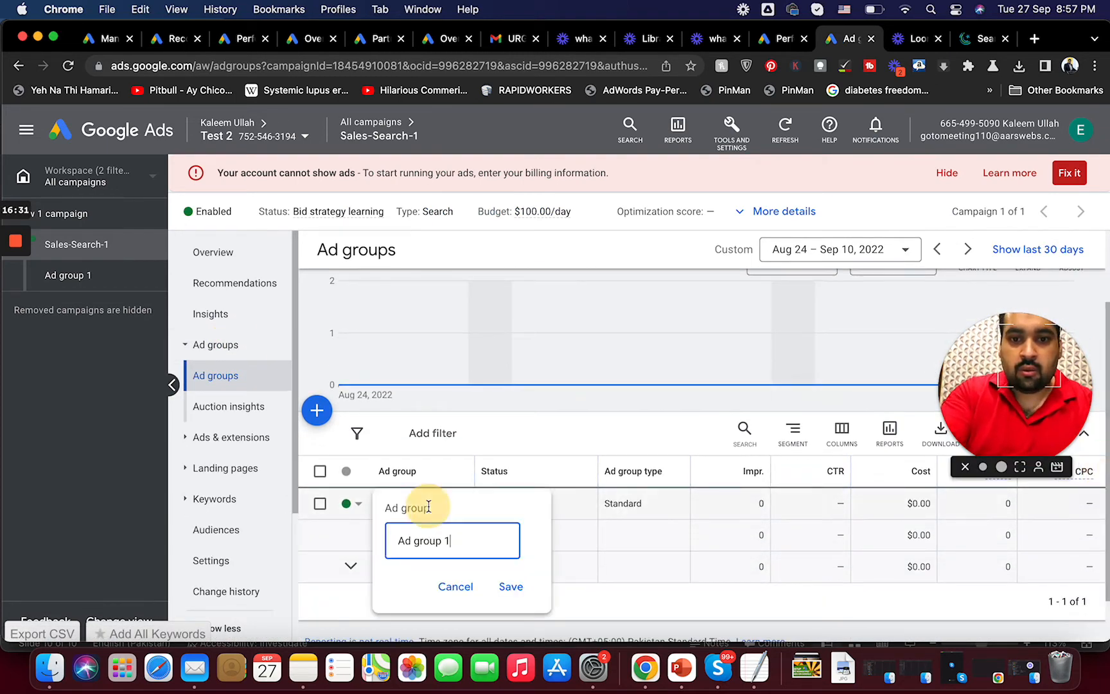
{"action": "key", "text": "super+a"}
{"action": "type", "text": "G"}
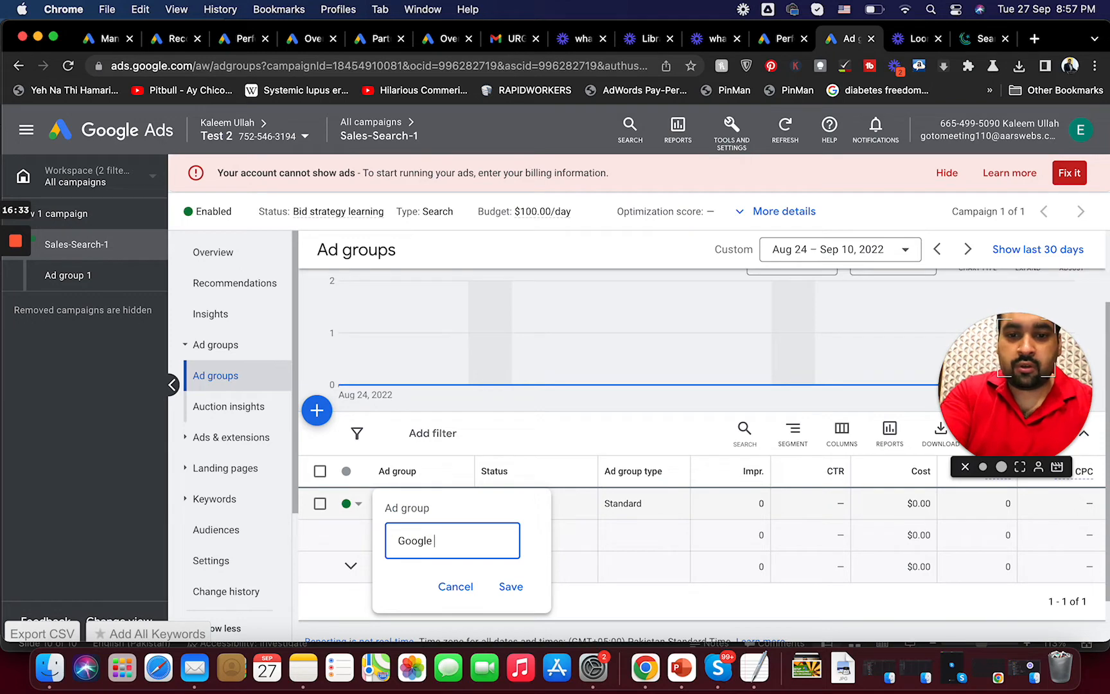
{"action": "type", "text": "oogle Ads Management"}
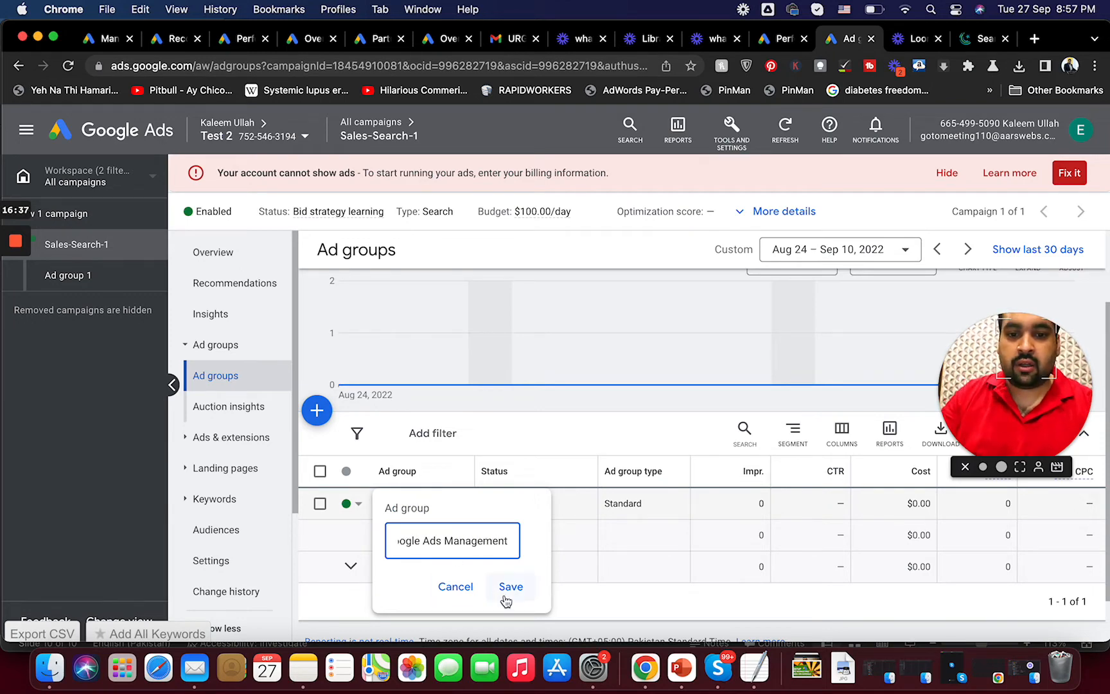
{"action": "left_click", "coordinate": [507, 594]}
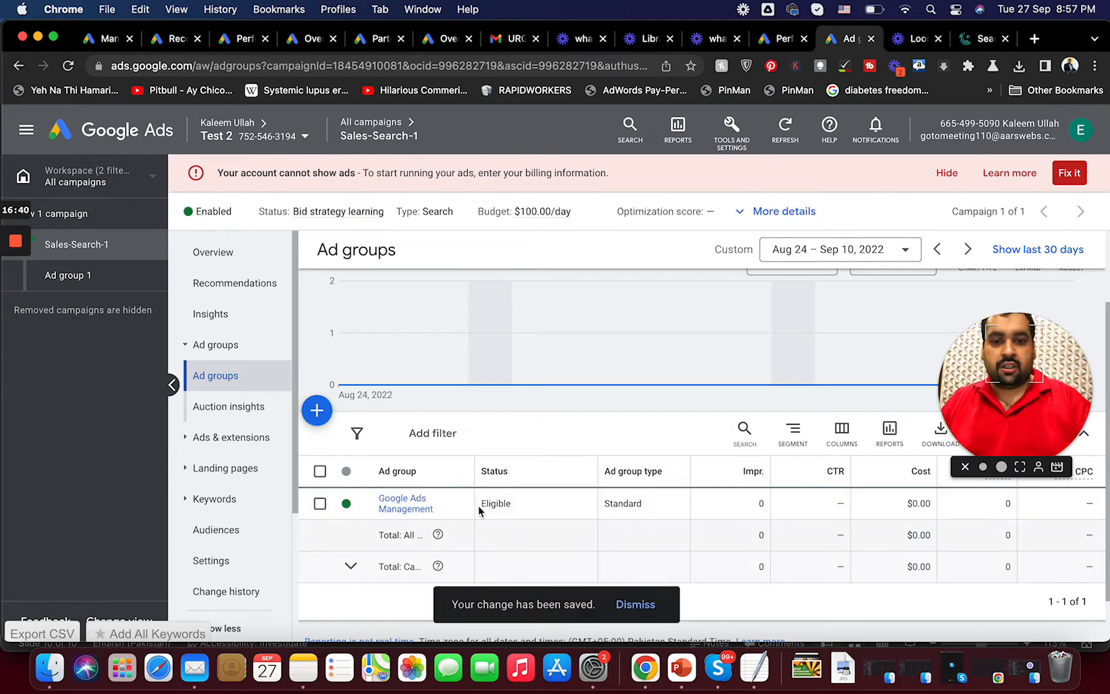
- Start a new ad group in Sales-Search-1, reloading the blank page, keep the Standard type and name it "Facebook Ads."
{"action": "left_click", "coordinate": [316, 410]}
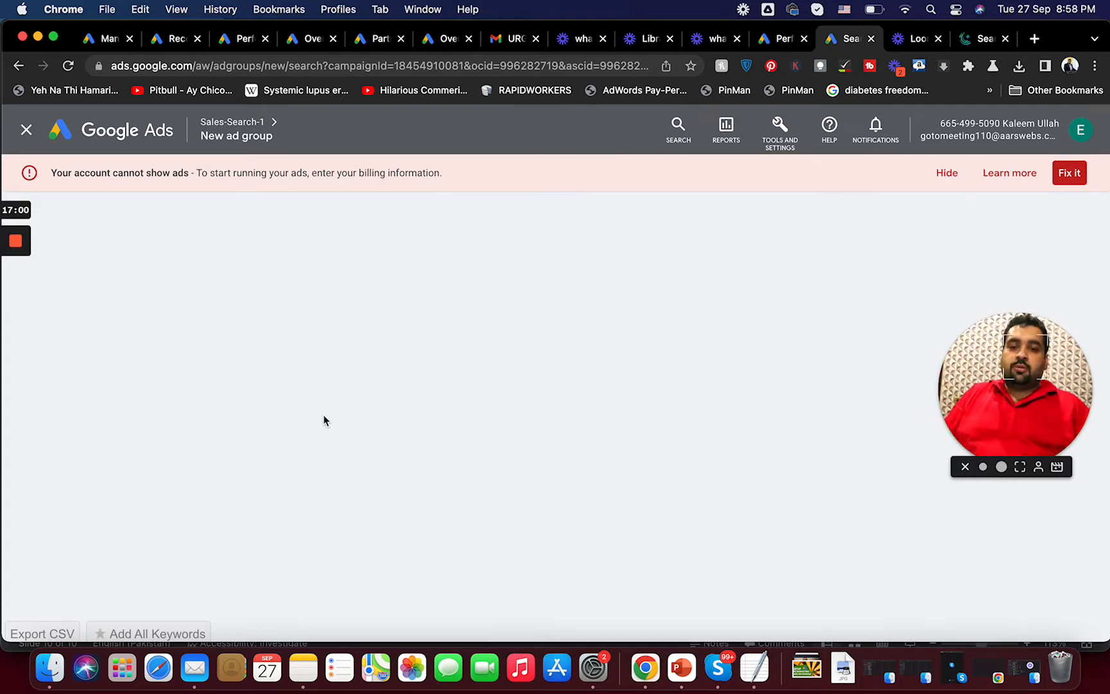
{"action": "left_click", "coordinate": [259, 67]}
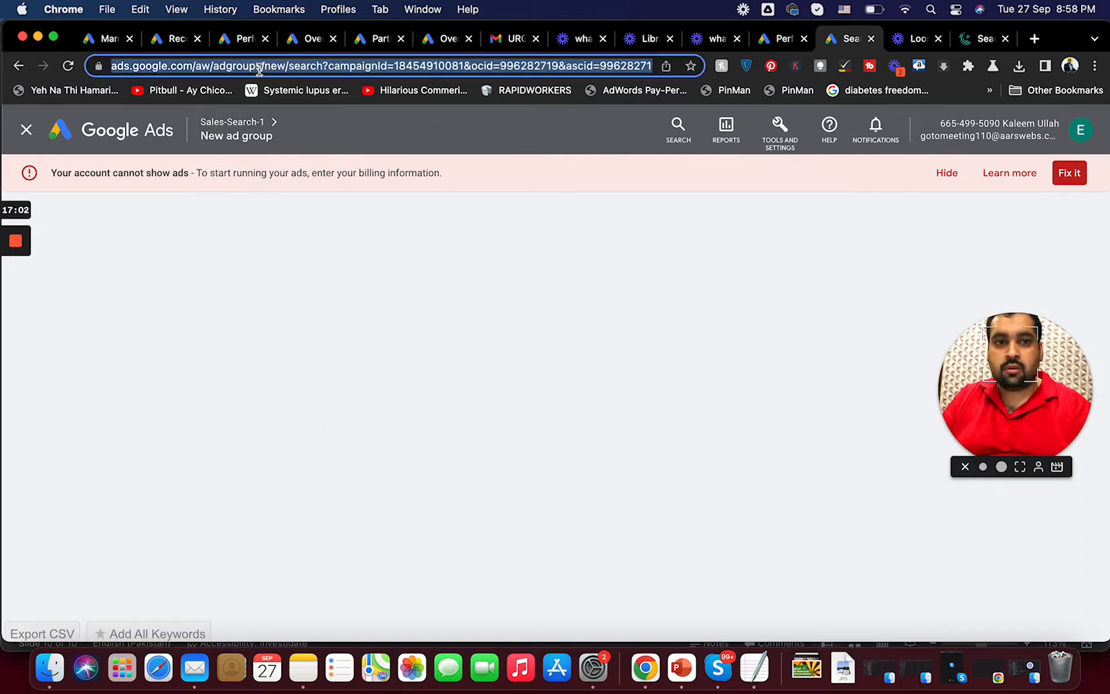
{"action": "key", "text": "Return"}
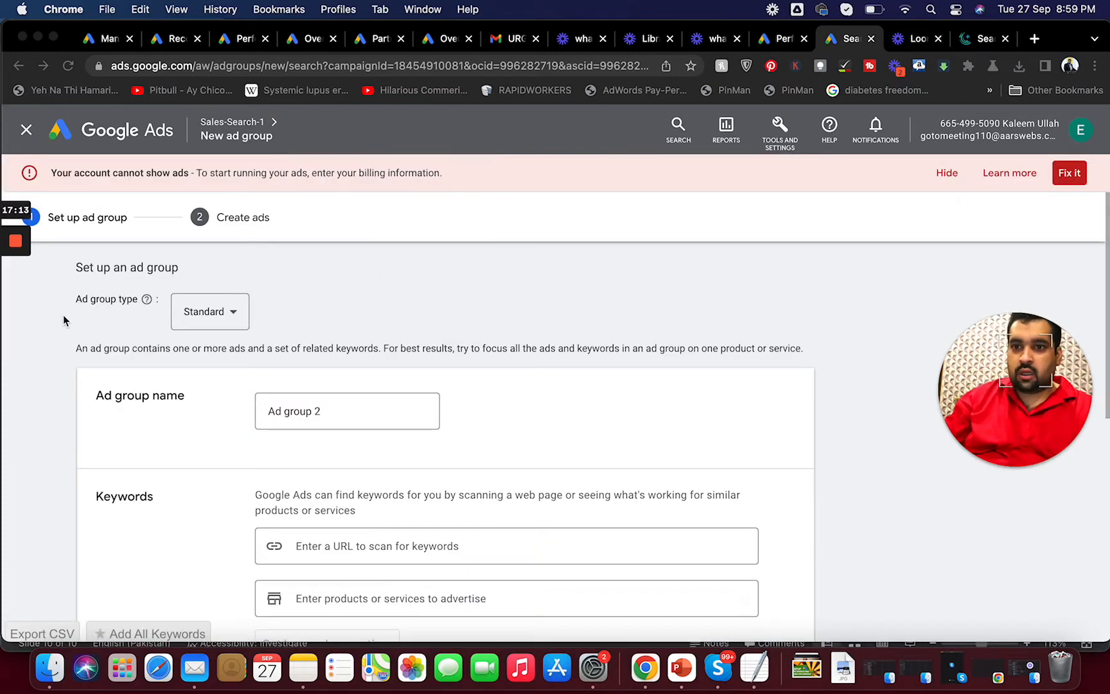
{"action": "left_click", "coordinate": [235, 323]}
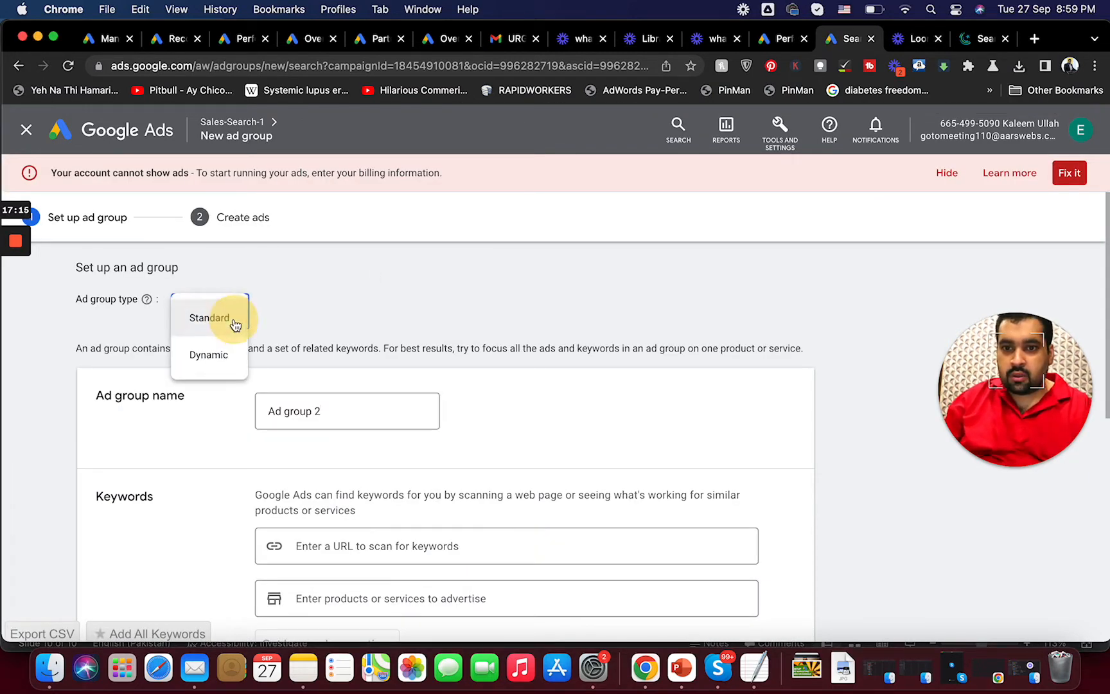
{"action": "left_click", "coordinate": [336, 307]}
{"action": "scroll", "coordinate": [1106, 249], "scroll_direction": "down", "scroll_amount": 3}
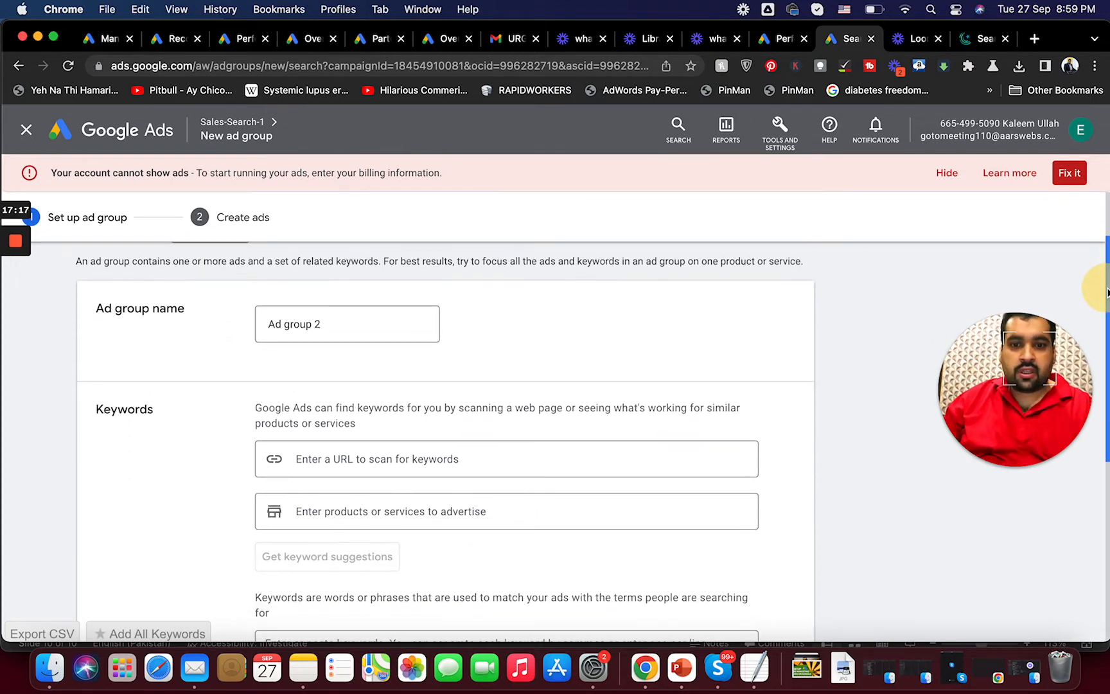
{"action": "left_click_drag", "start_coordinate": [397, 324], "coordinate": [237, 330]}
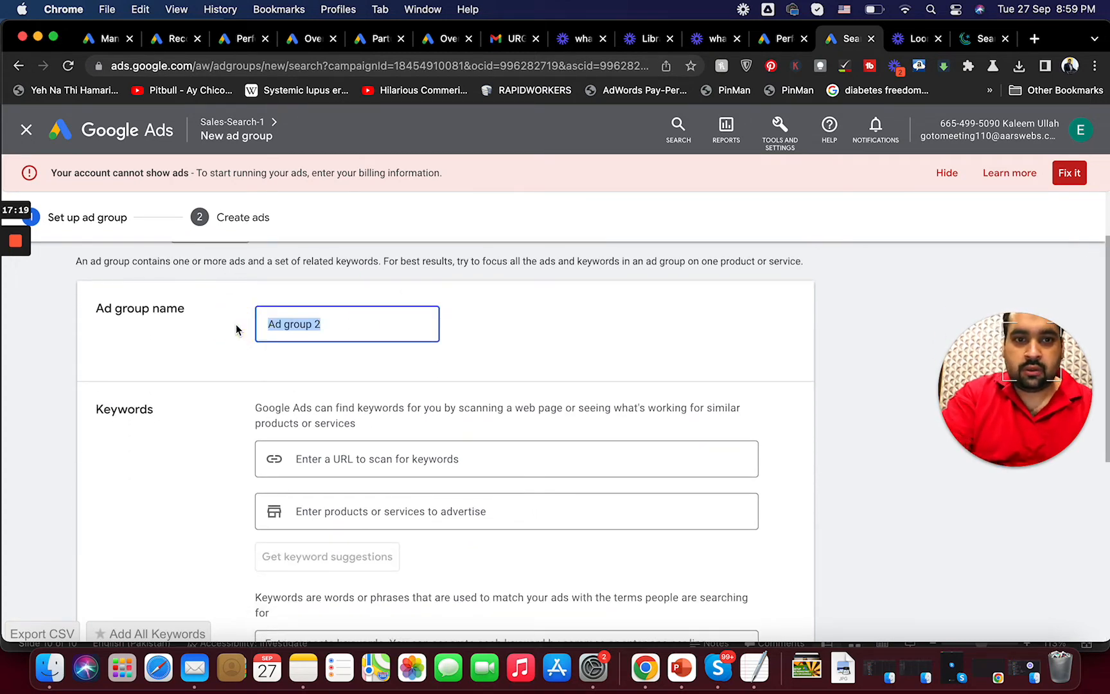
{"action": "type", "text": "Facebook Ads"}
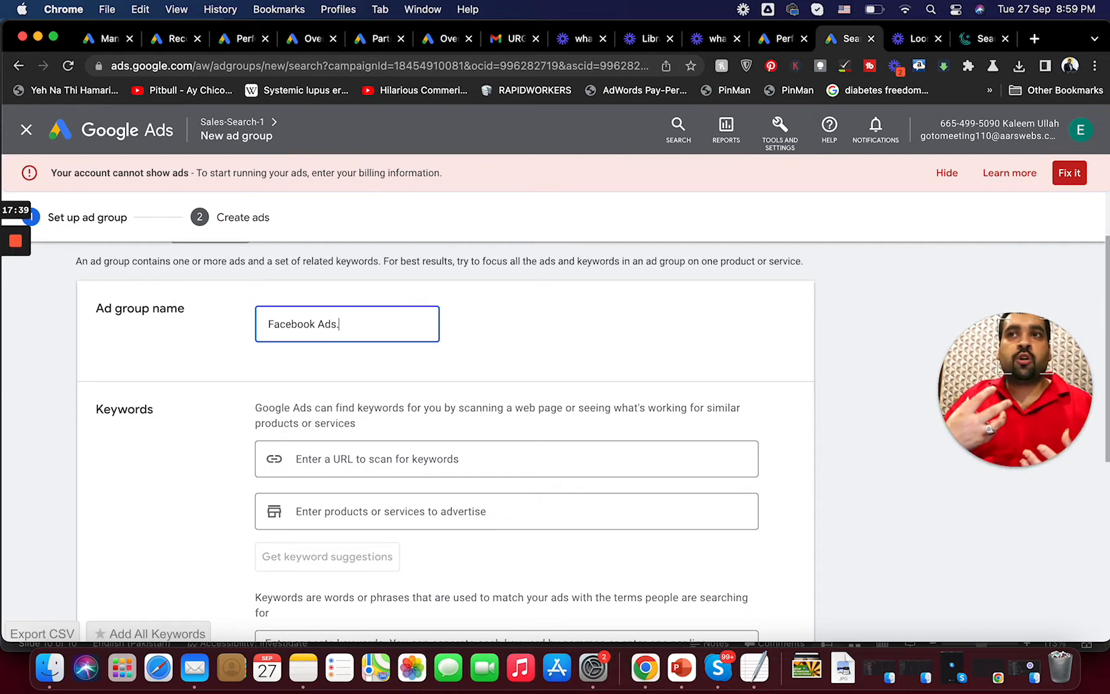
- Open the Facebook Ads pricing page of aarswebs.com in a new browser tab and look through its content
{"action": "left_click", "coordinate": [1035, 39]}
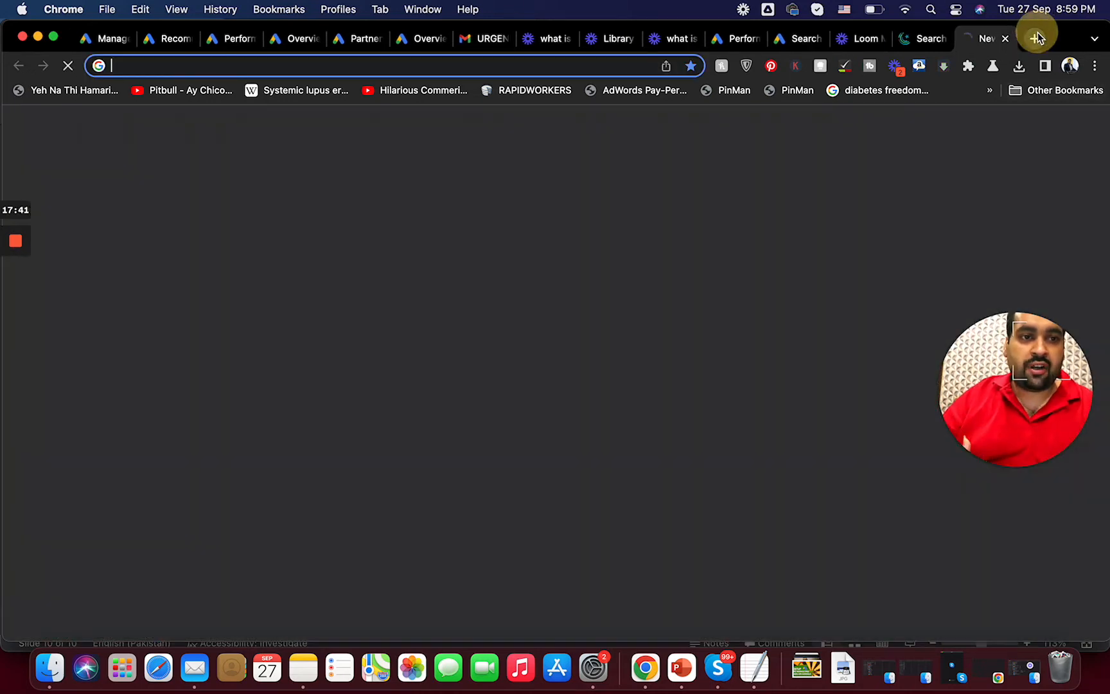
{"action": "type", "text": "aa"}
{"action": "key", "text": "Right"}
{"action": "key", "text": "Return"}
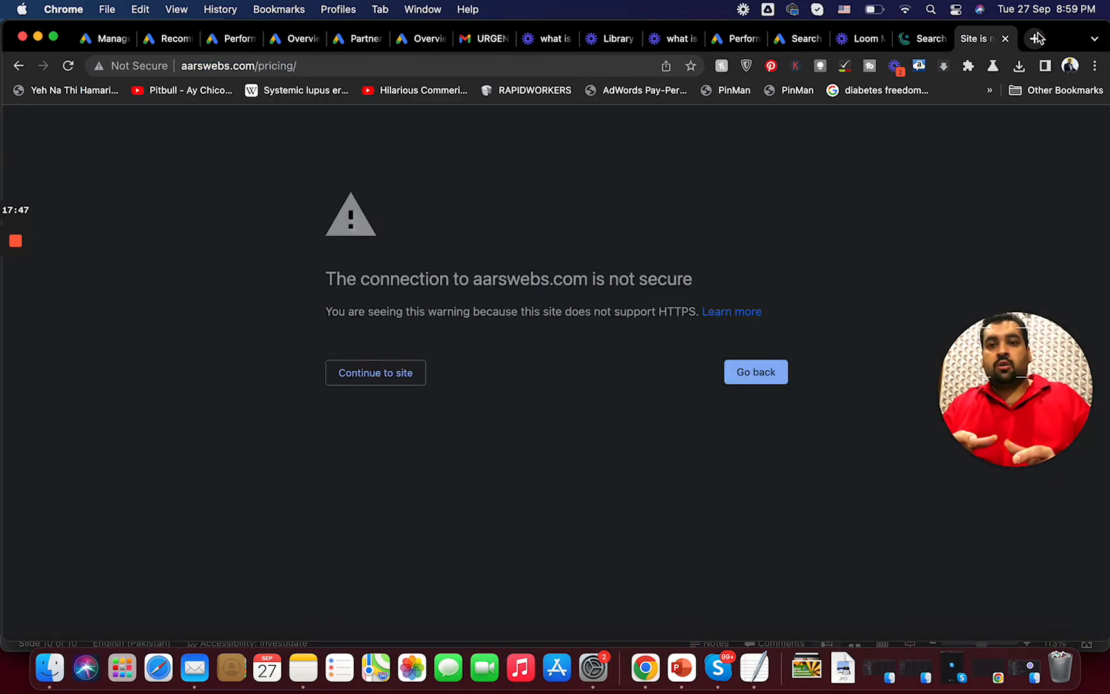
{"action": "left_click", "coordinate": [382, 378]}
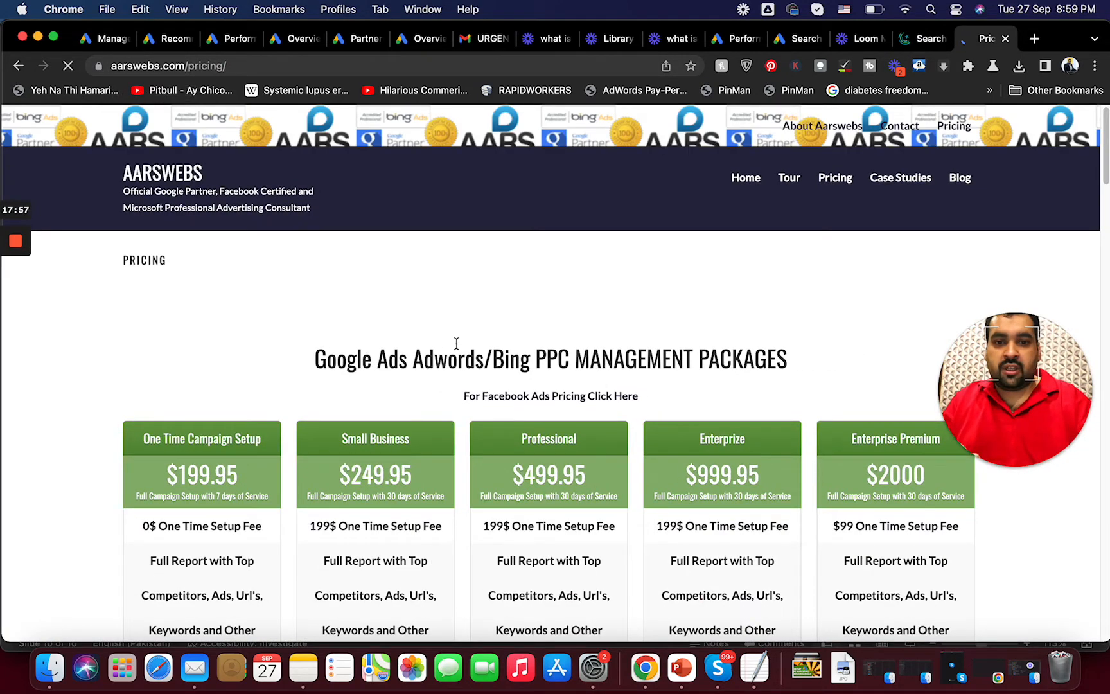
{"action": "left_click", "coordinate": [609, 404]}
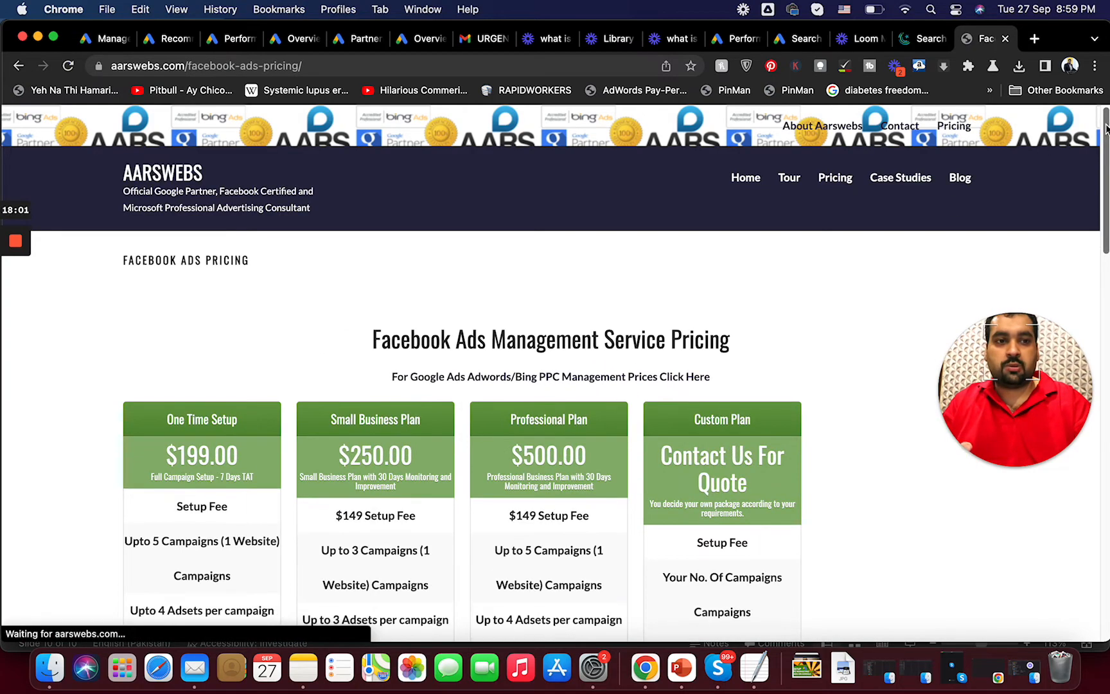
{"action": "scroll", "coordinate": [1069, 393], "scroll_direction": "down", "scroll_amount": 10}
{"action": "scroll", "coordinate": [1066, 424], "scroll_direction": "down", "scroll_amount": 10}
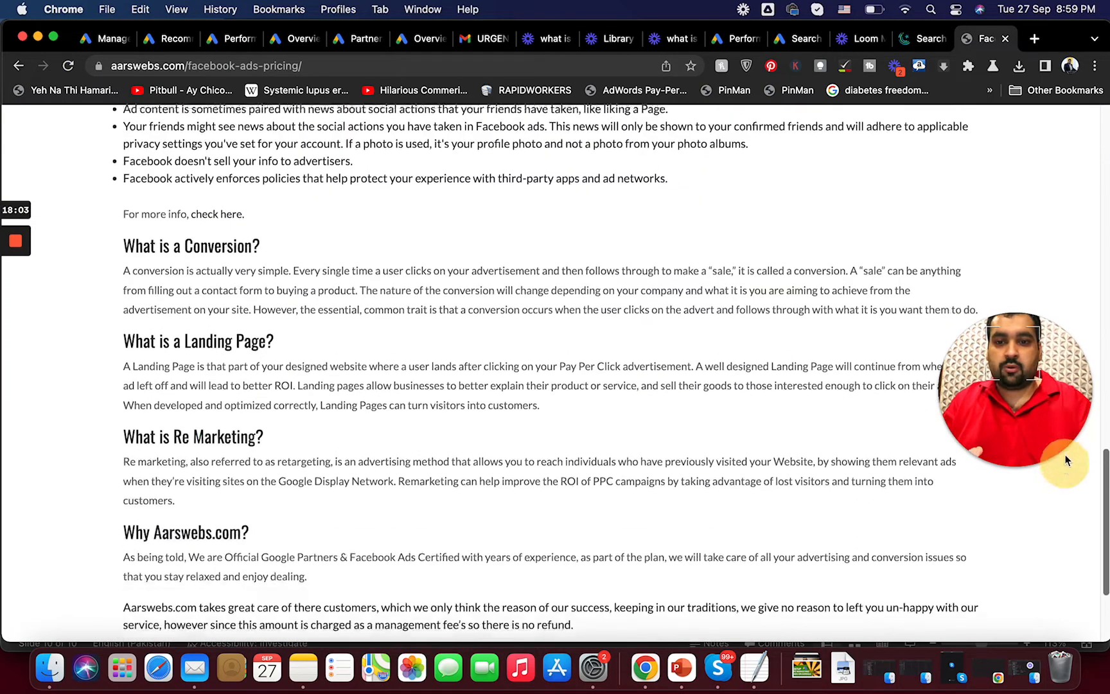
{"action": "scroll", "coordinate": [1069, 376], "scroll_direction": "up", "scroll_amount": 6}
{"action": "scroll", "coordinate": [1067, 289], "scroll_direction": "up", "scroll_amount": 10}
{"action": "scroll", "coordinate": [1065, 205], "scroll_direction": "up", "scroll_amount": 5}
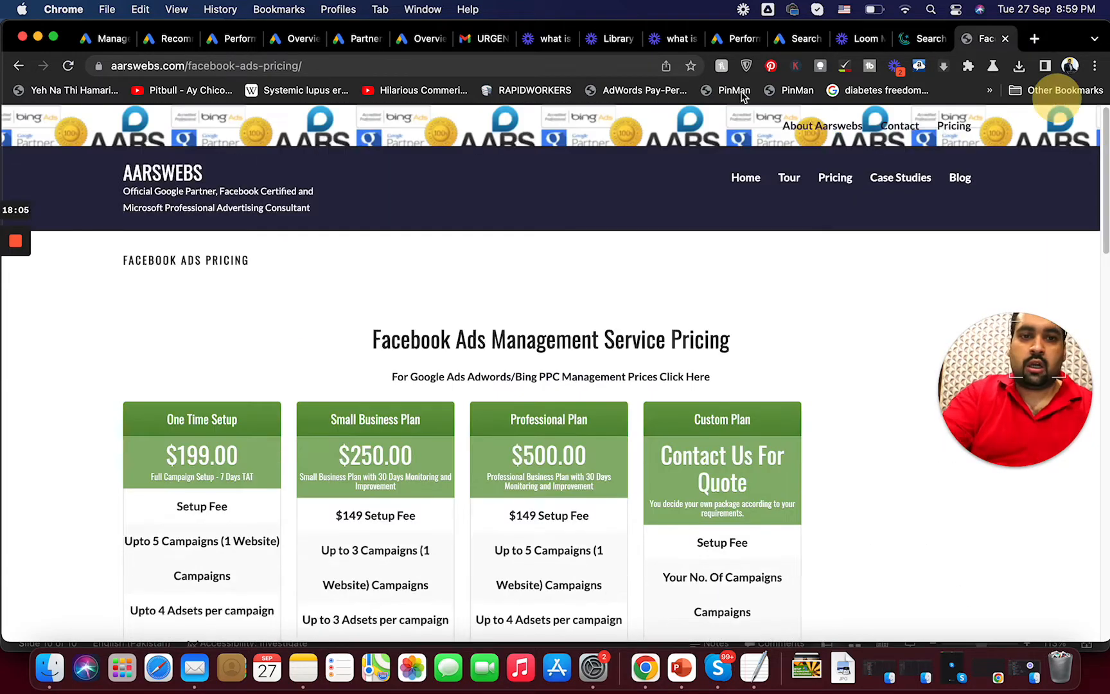
- Copy the pricing page's address into the new ad group's keyword scan URL and get keyword suggestions from it
{"action": "left_click", "coordinate": [559, 61]}
{"action": "key", "text": "super+c"}
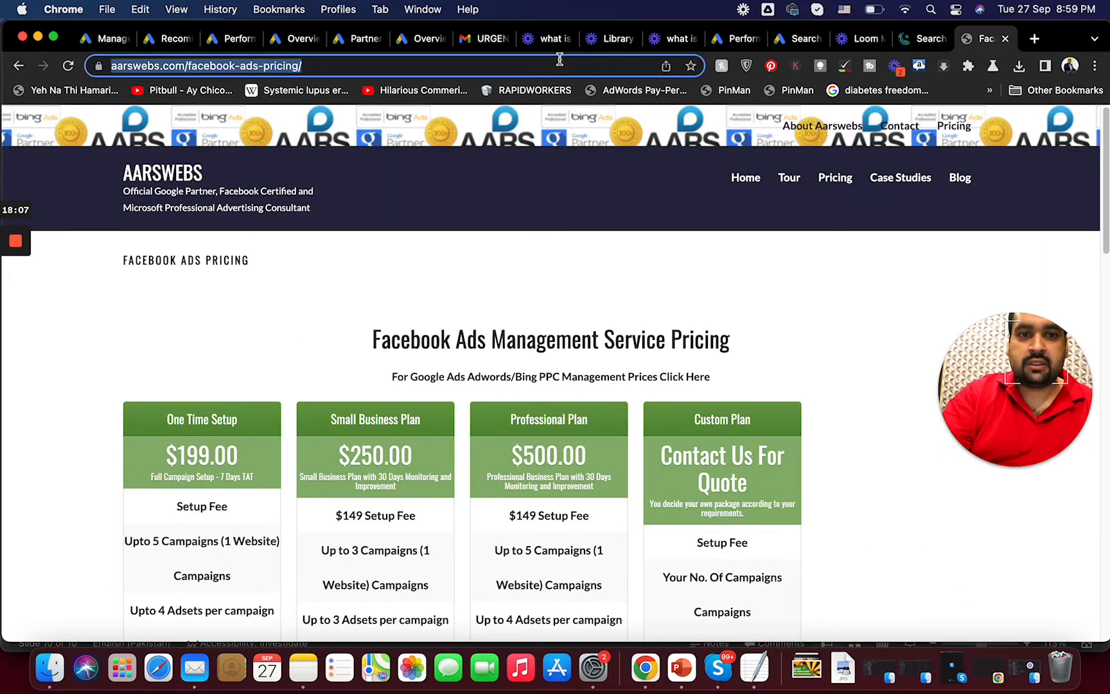
{"action": "left_click", "coordinate": [796, 39]}
{"action": "left_click", "coordinate": [516, 457]}
{"action": "key", "text": "super+v"}
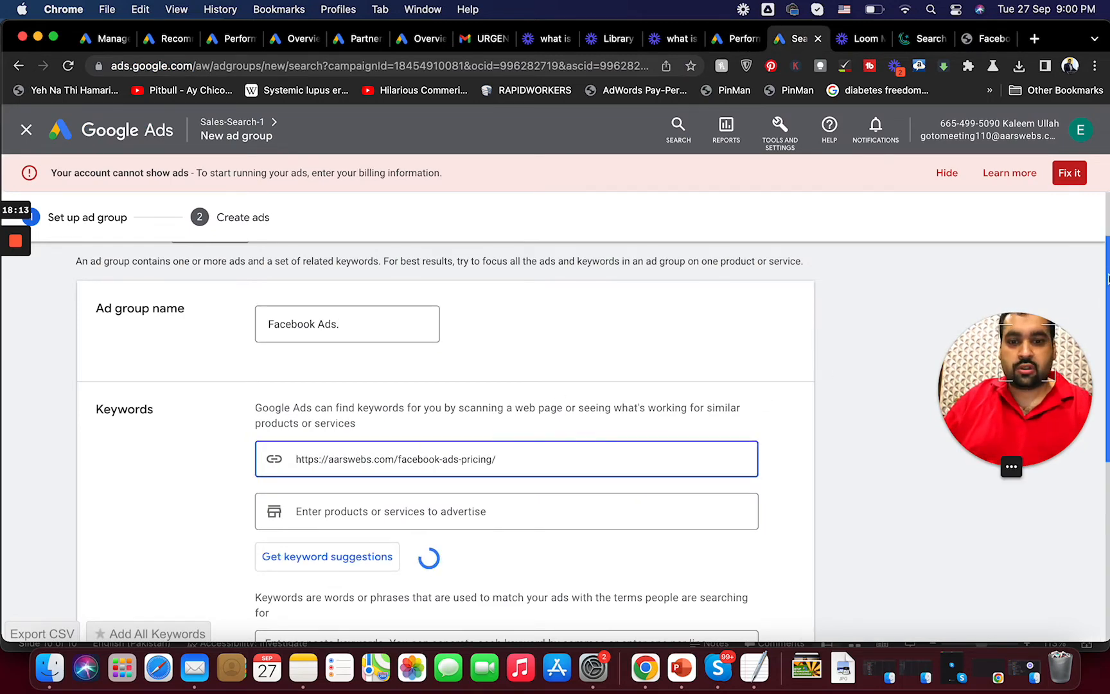
{"action": "scroll", "coordinate": [1099, 321], "scroll_direction": "down", "scroll_amount": 5}
{"action": "scroll", "coordinate": [1085, 424], "scroll_direction": "down", "scroll_amount": 1}
{"action": "scroll", "coordinate": [1091, 385], "scroll_direction": "up", "scroll_amount": 3}
{"action": "left_click_drag", "start_coordinate": [1097, 347], "coordinate": [1082, 400]}
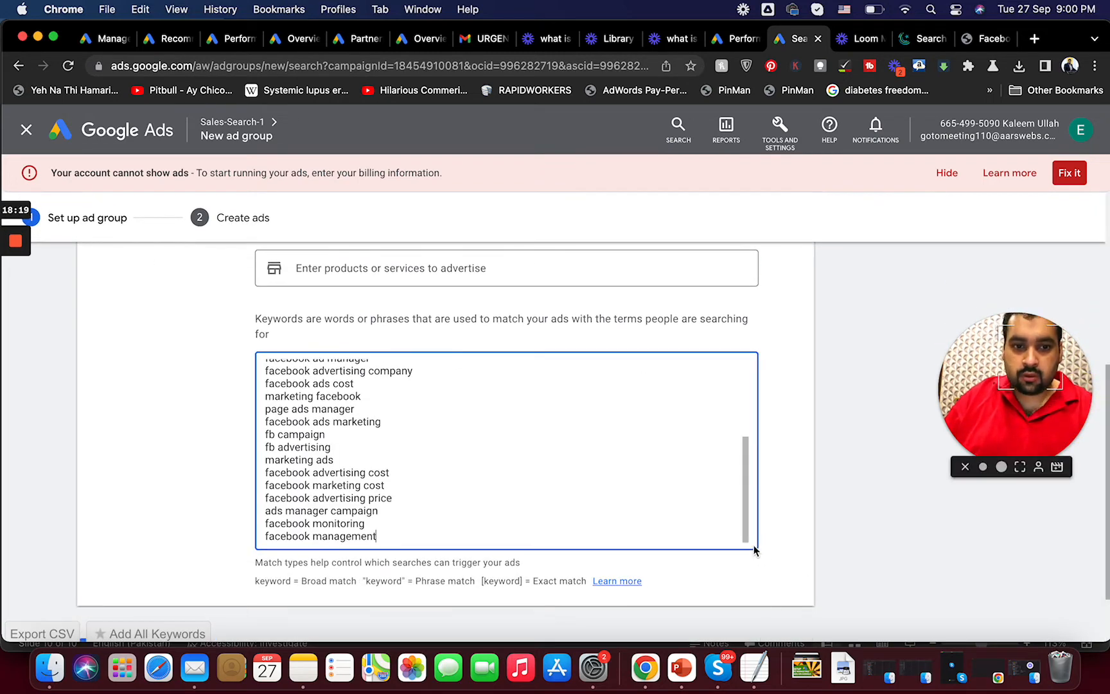
- Review the suggested keywords and delete the entries from "facebook ads" through "fb ads"
{"action": "left_click_drag", "start_coordinate": [742, 502], "coordinate": [748, 419]}
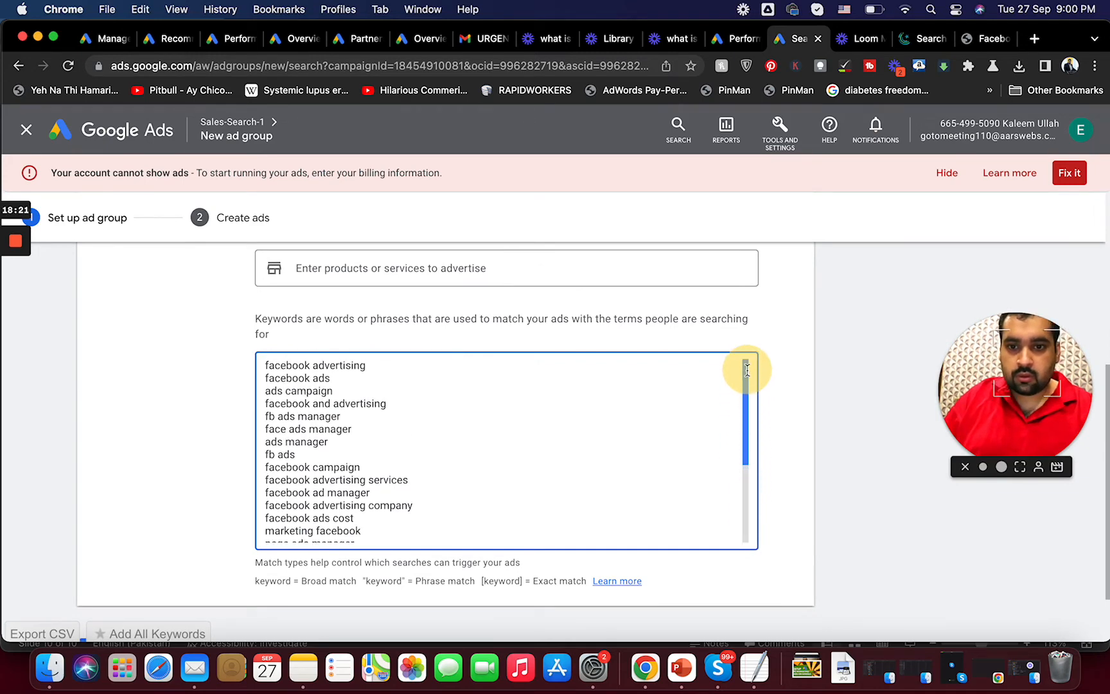
{"action": "left_click_drag", "start_coordinate": [747, 369], "coordinate": [747, 370]}
{"action": "left_click", "coordinate": [266, 380]}
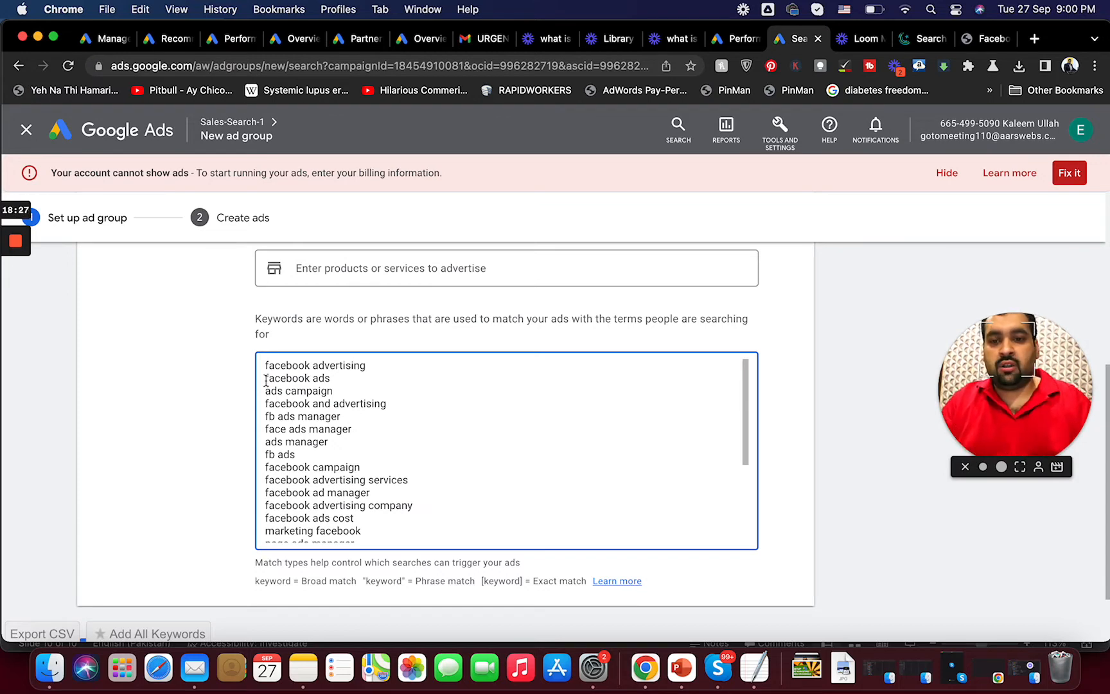
{"action": "left_click_drag", "start_coordinate": [296, 456], "coordinate": [259, 430]}
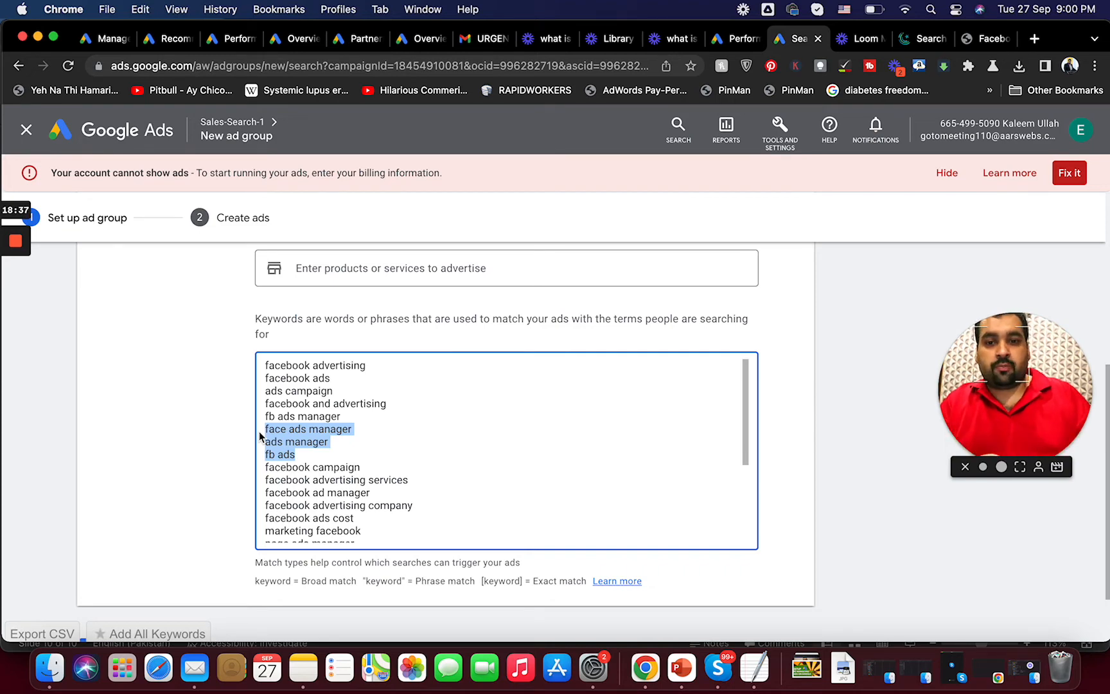
{"action": "left_click_drag", "start_coordinate": [296, 454], "coordinate": [253, 378]}
{"action": "key", "text": "BackSpace"}
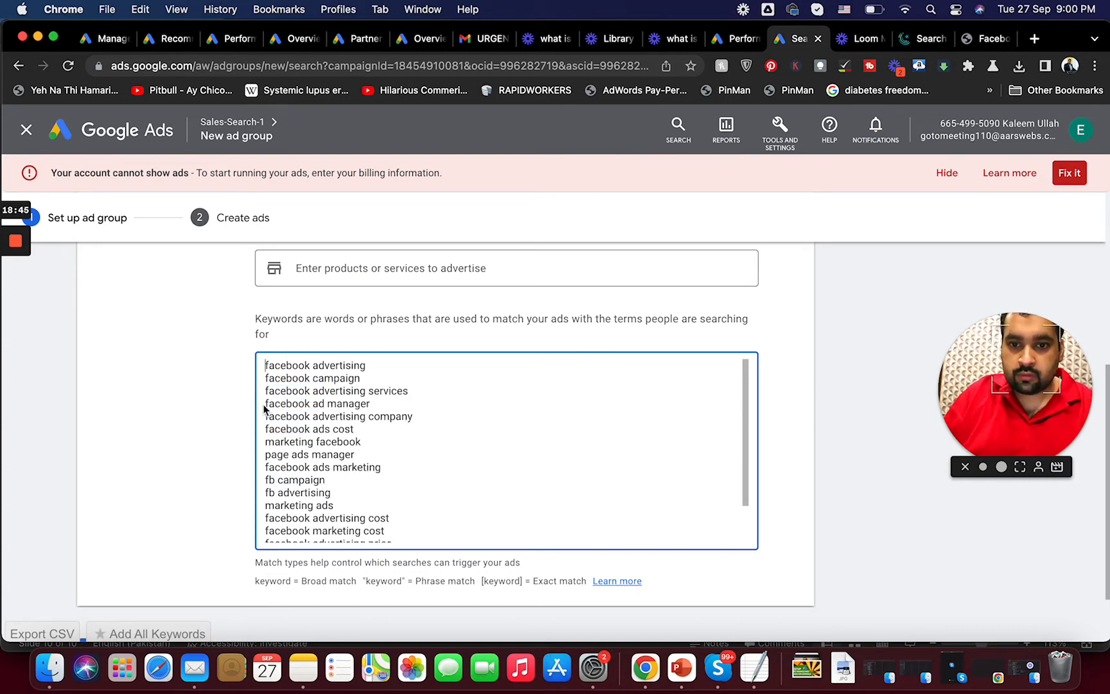
- Delete the keywords "facebook ad manager", "facebook advertising" and "facebook campaign" from the list
{"action": "left_click_drag", "start_coordinate": [371, 403], "coordinate": [259, 406]}
{"action": "key", "text": "BackSpace"}
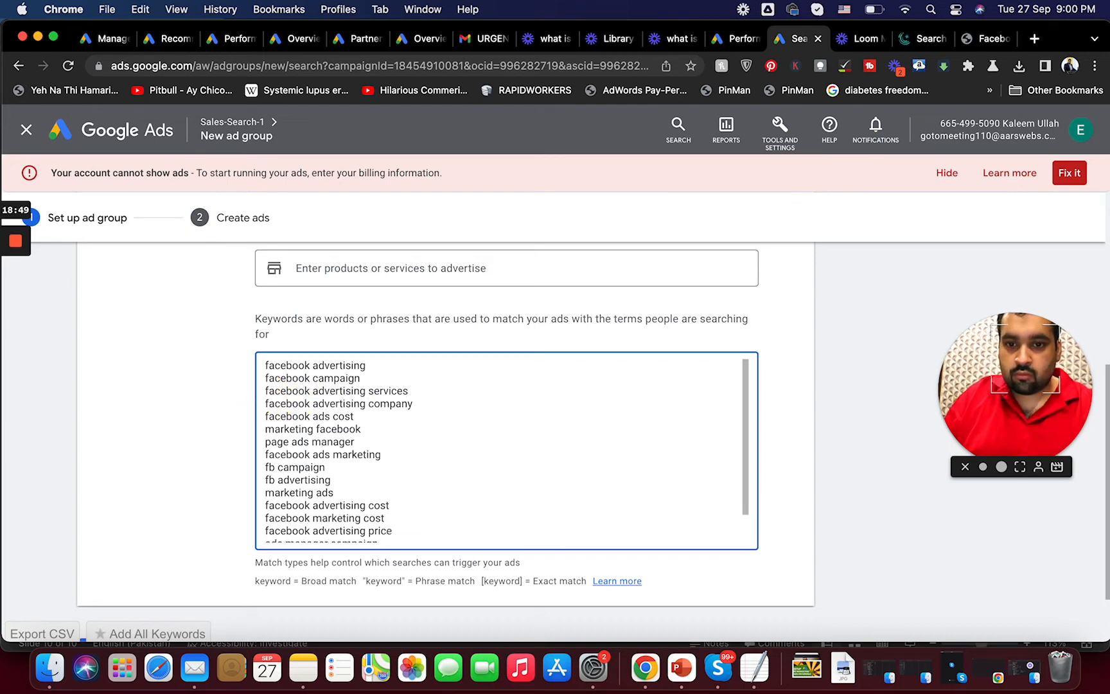
{"action": "left_click_drag", "start_coordinate": [405, 379], "coordinate": [271, 370]}
{"action": "key", "text": "BackSpace"}
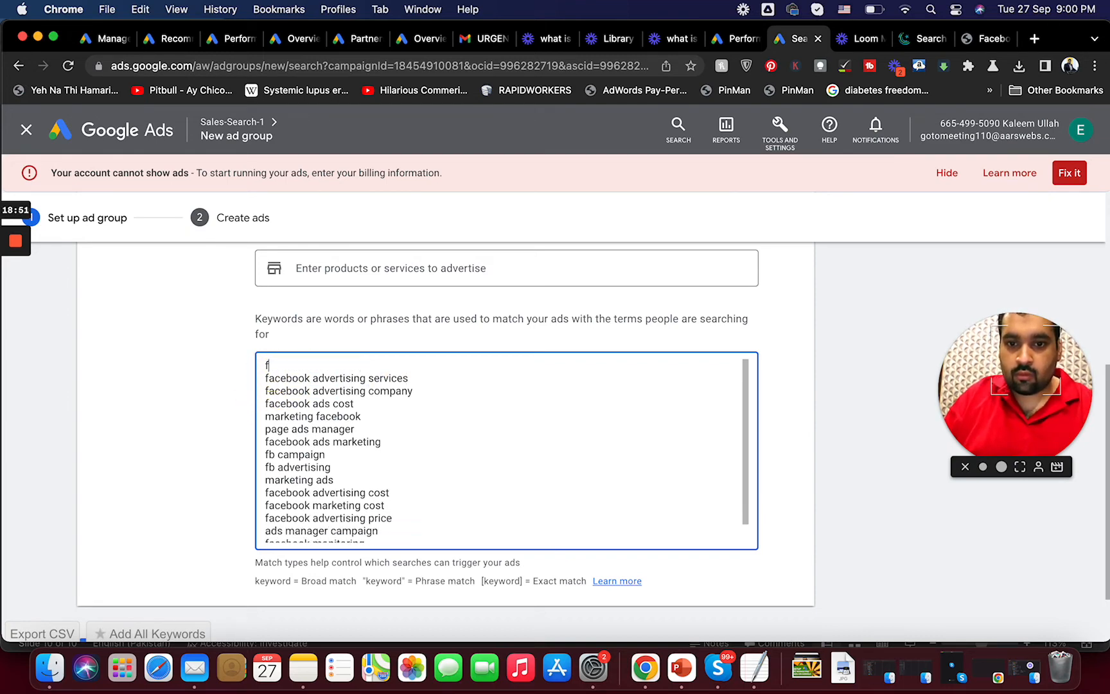
{"action": "key", "text": "BackSpace"}
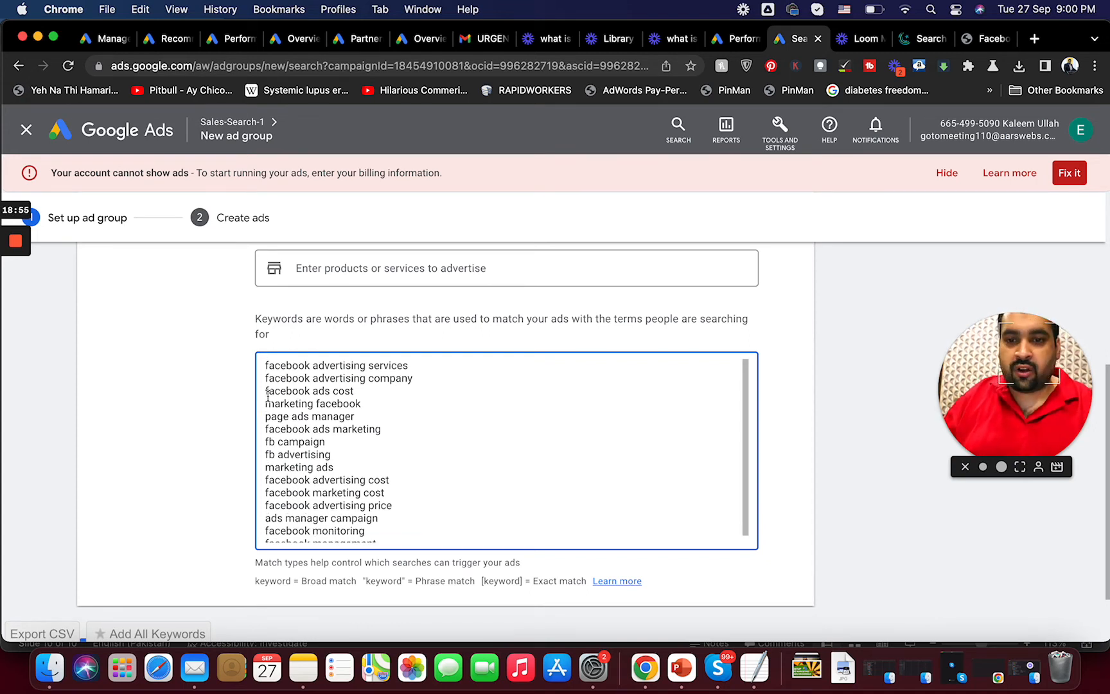
- Delete the keywords from "facebook ads cost" through "facebook advertising price", and also "facebook monitoring"
{"action": "left_click_drag", "start_coordinate": [265, 393], "coordinate": [372, 521]}
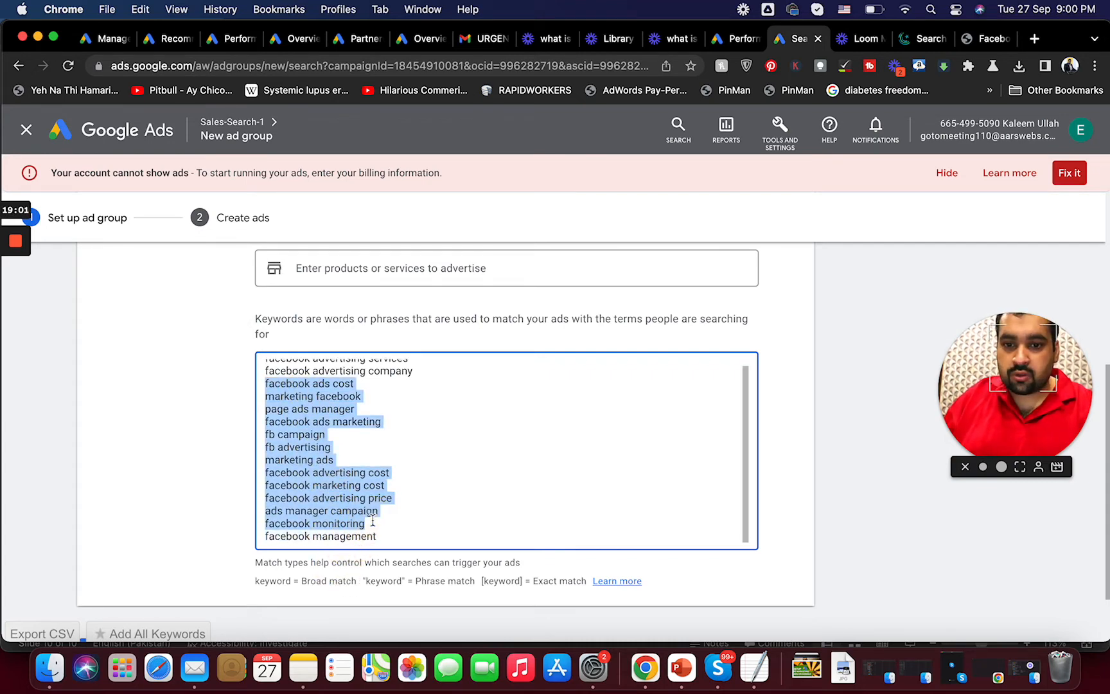
{"action": "left_click", "coordinate": [379, 498]}
{"action": "left_click_drag", "start_coordinate": [397, 496], "coordinate": [260, 388]}
{"action": "key", "text": "BackSpace"}
{"action": "key", "text": "BackSpace"}
{"action": "left_click_drag", "start_coordinate": [375, 400], "coordinate": [218, 403]}
{"action": "key", "text": "BackSpace"}
{"action": "key", "text": "BackSpace"}
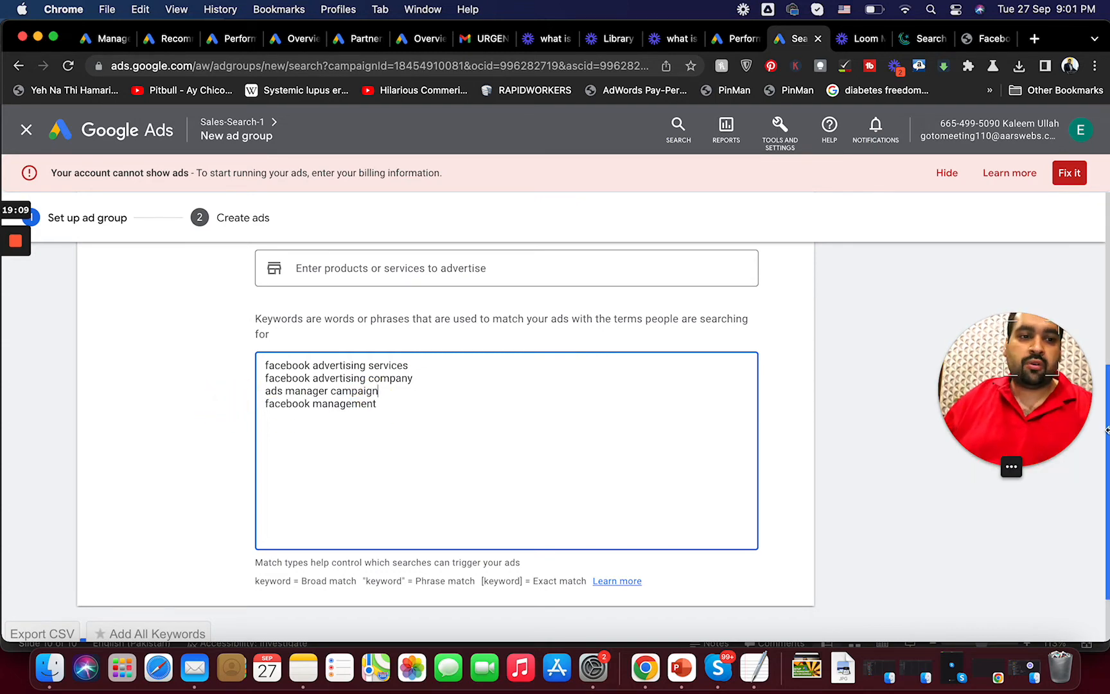
- Save the ad group setup, continue to ad creation and finish the ad for the Facebook Ads. group
{"action": "scroll", "coordinate": [1106, 432], "scroll_direction": "down", "scroll_amount": 2}
{"action": "left_click", "coordinate": [153, 577]}
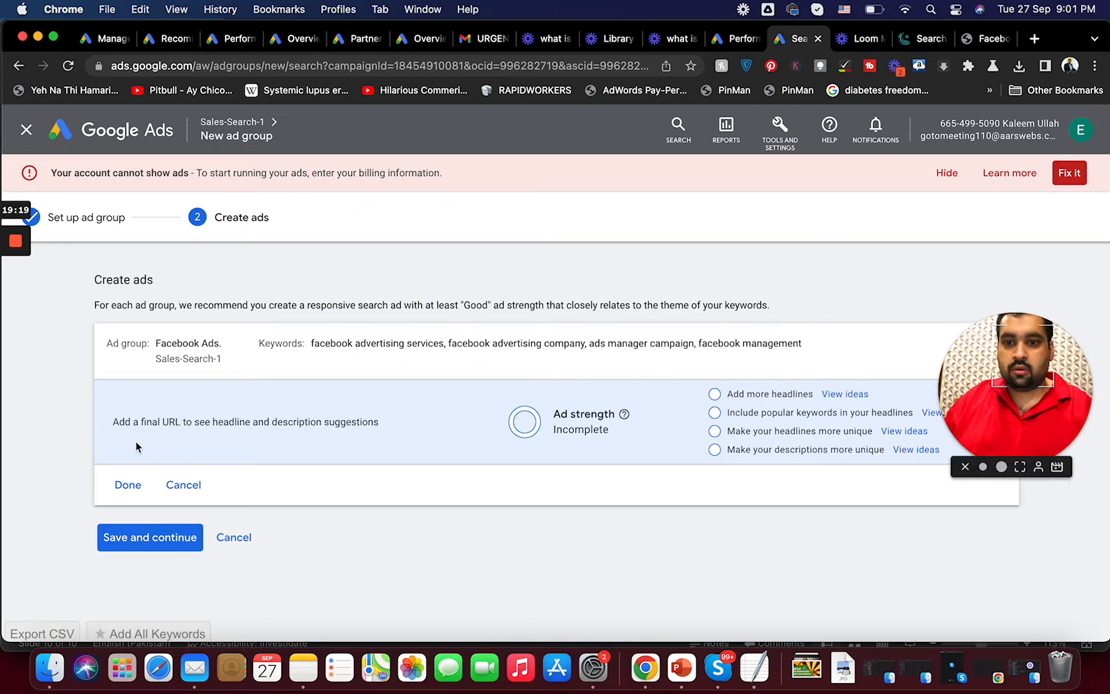
{"action": "left_click", "coordinate": [128, 484]}
{"action": "left_click", "coordinate": [248, 481]}
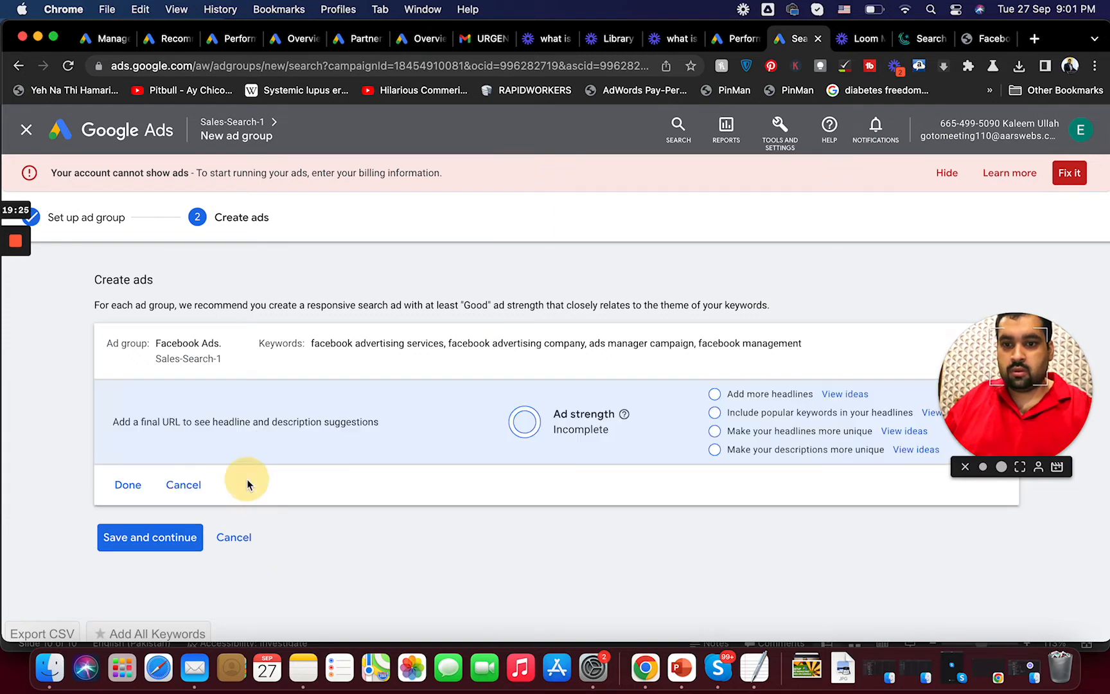
{"action": "left_click", "coordinate": [141, 484]}
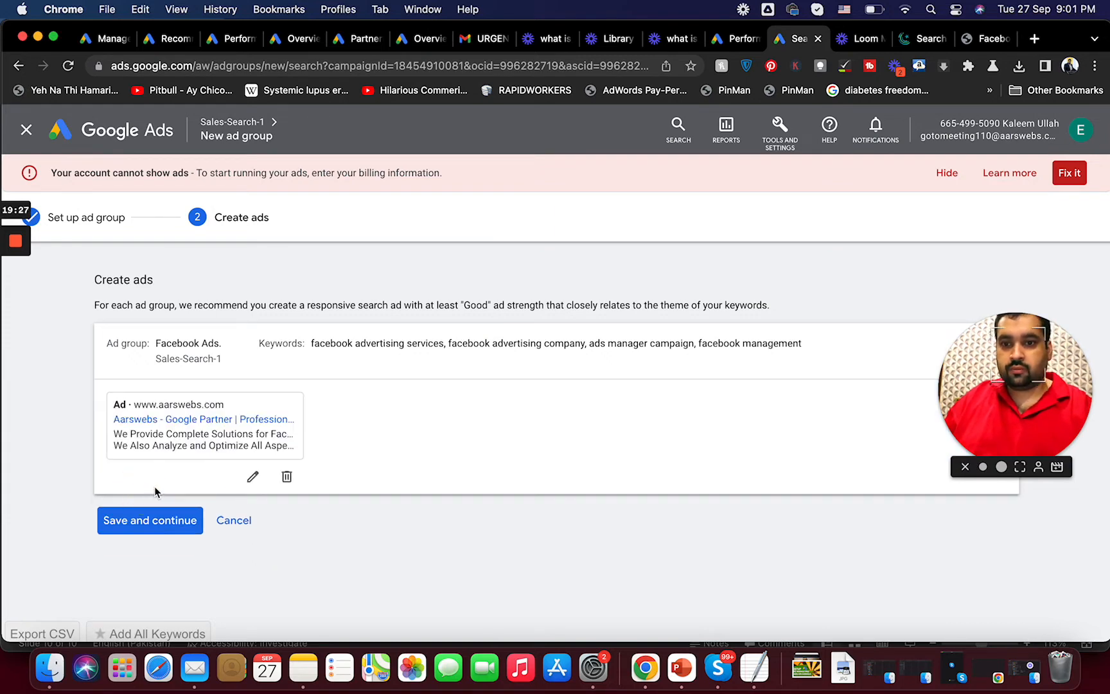
- Save the Facebook Ads. ad group with its ad and open the search keywords of the Google Ads Management ad group
{"action": "mouse_move", "coordinate": [221, 469]}
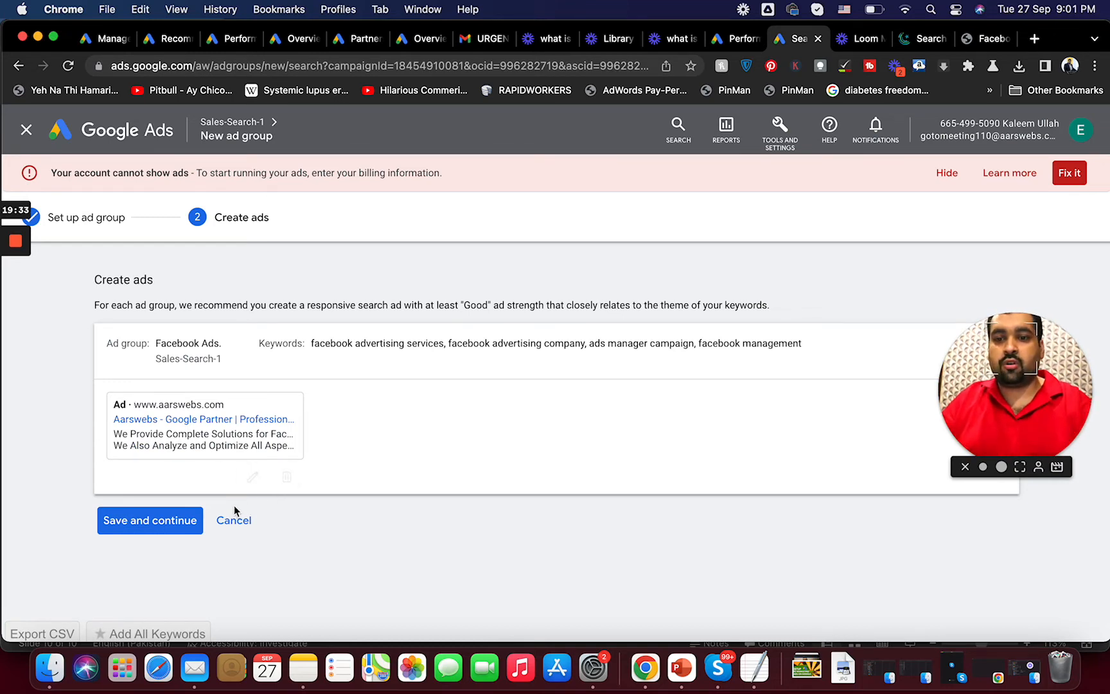
{"action": "left_click", "coordinate": [171, 520]}
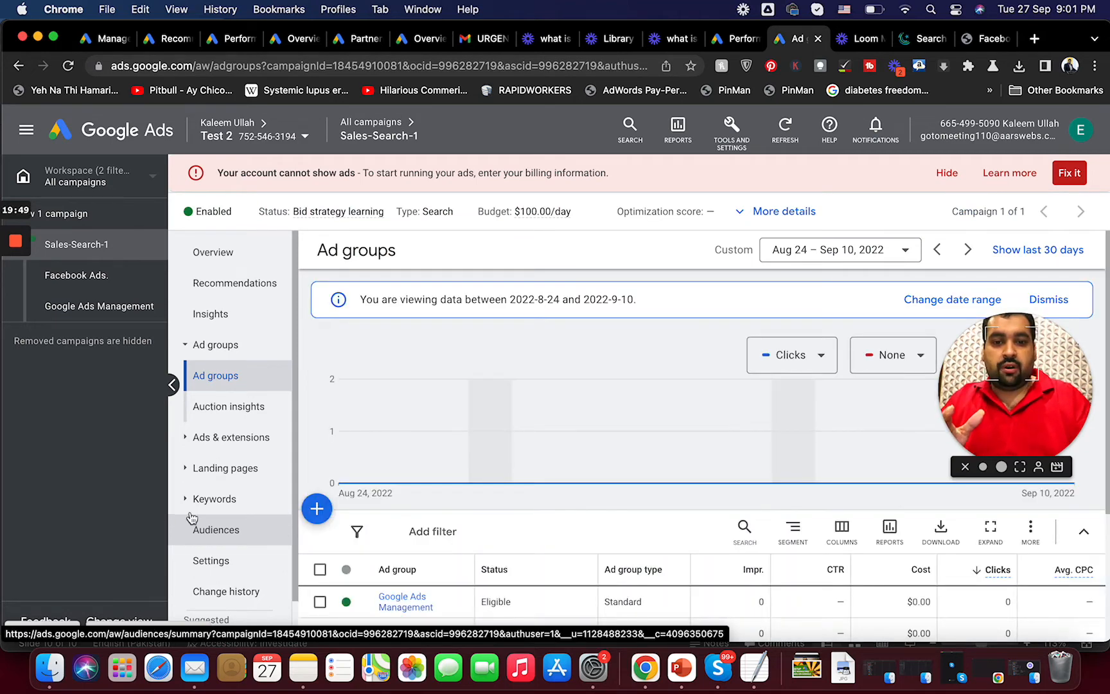
{"action": "left_click", "coordinate": [1101, 347]}
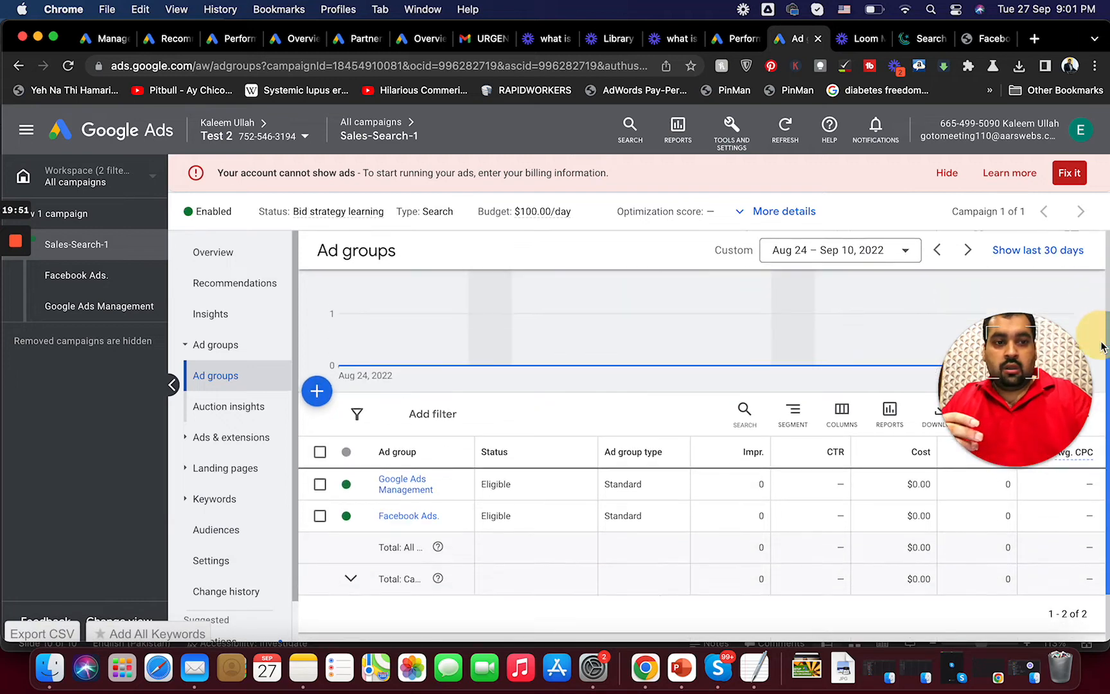
{"action": "left_click", "coordinate": [406, 489]}
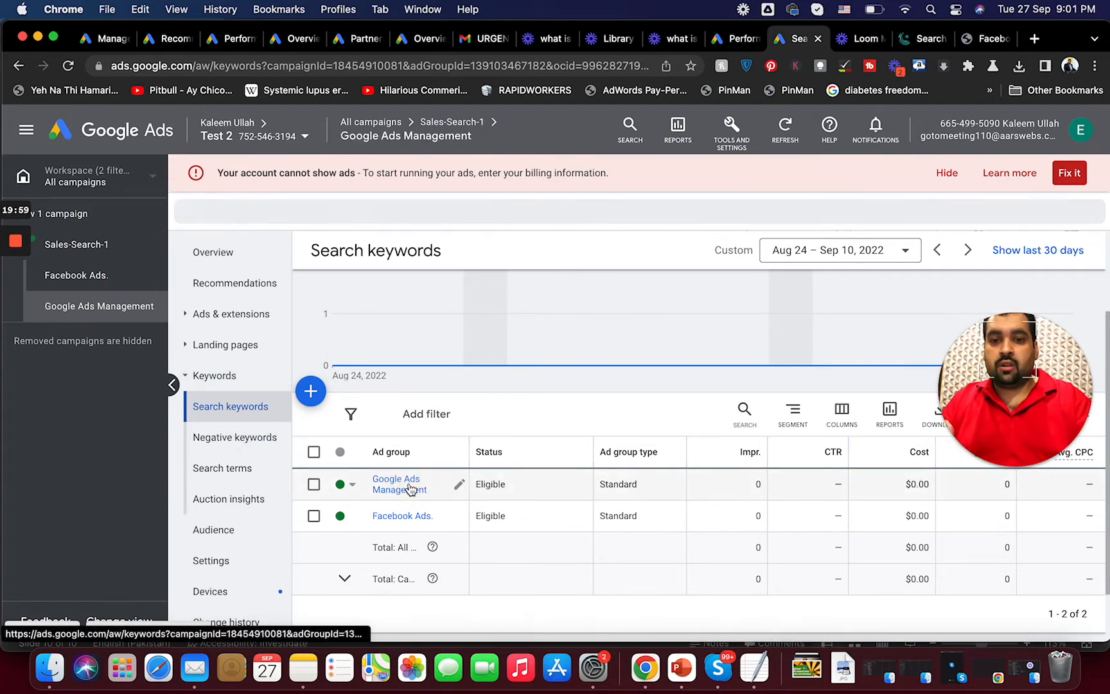
{"action": "left_click", "coordinate": [67, 66]}
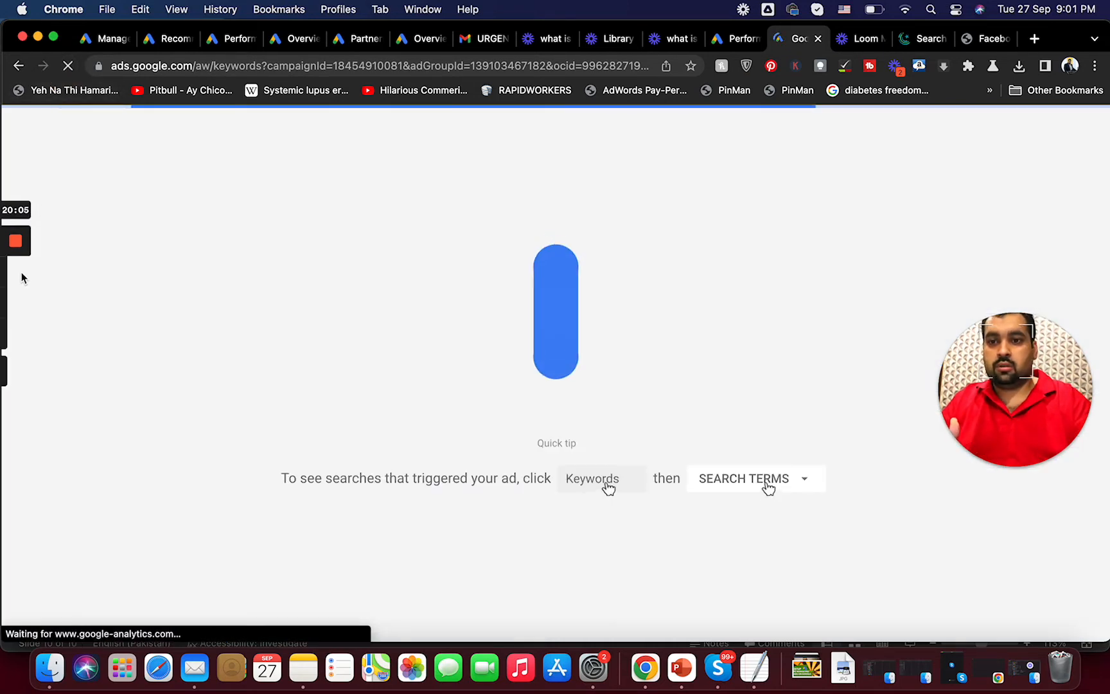
{"action": "mouse_move", "coordinate": [24, 279]}
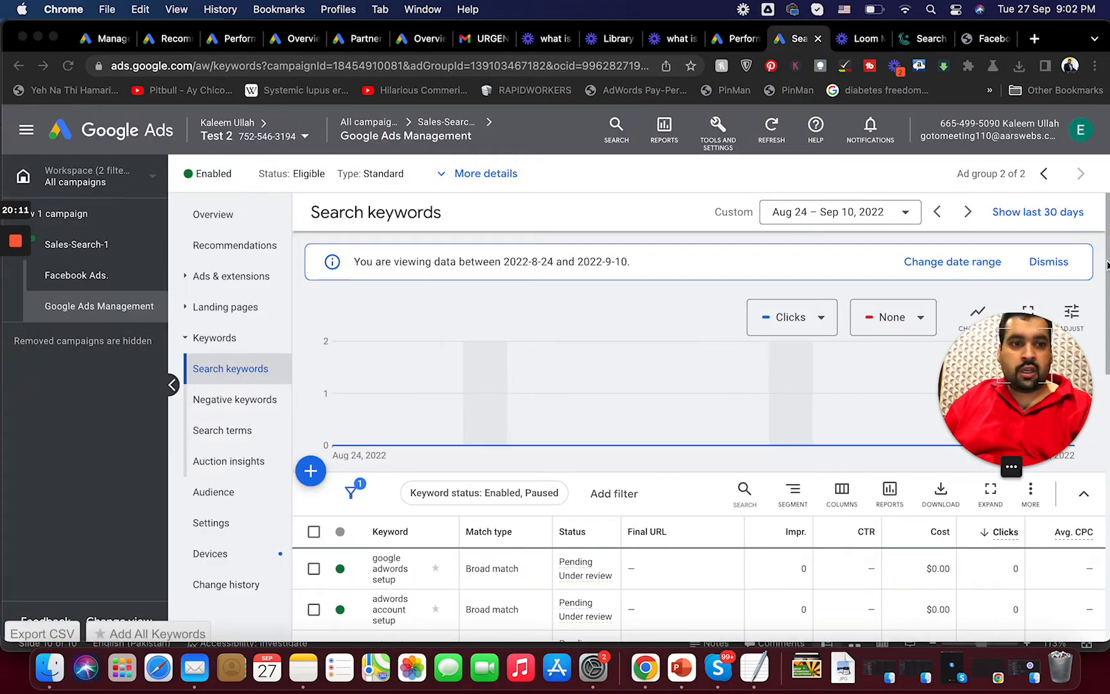
{"action": "left_click", "coordinate": [1107, 277]}
{"action": "left_click_drag", "start_coordinate": [1107, 289], "coordinate": [1098, 326]}
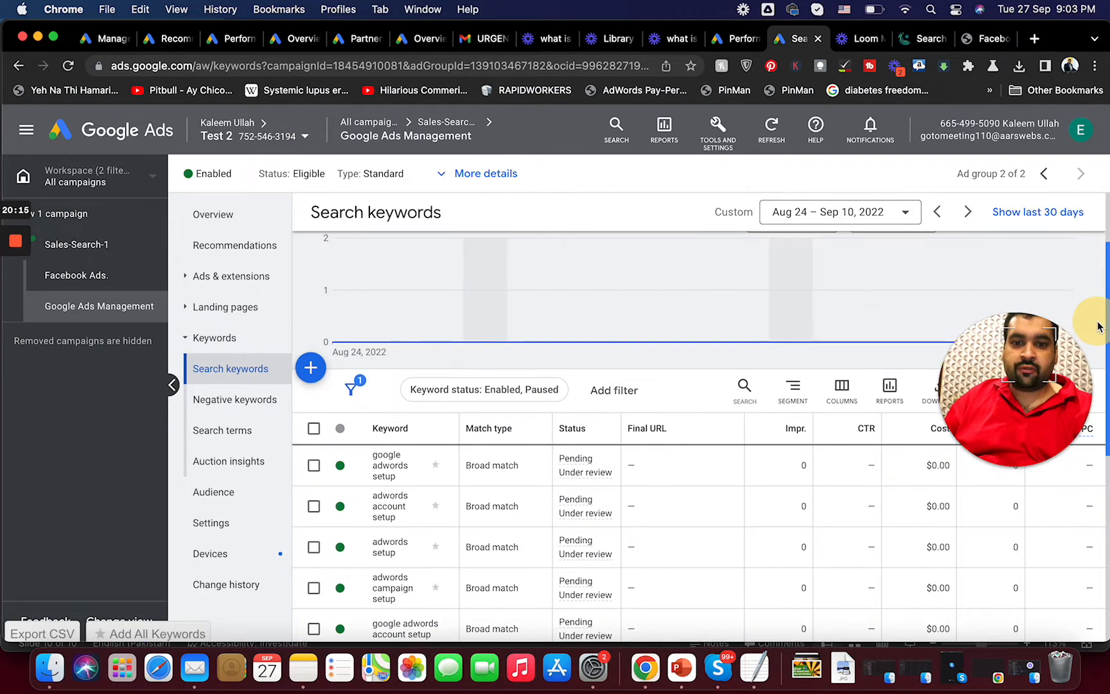
{"action": "left_click", "coordinate": [314, 429]}
{"action": "left_click", "coordinate": [406, 392]}
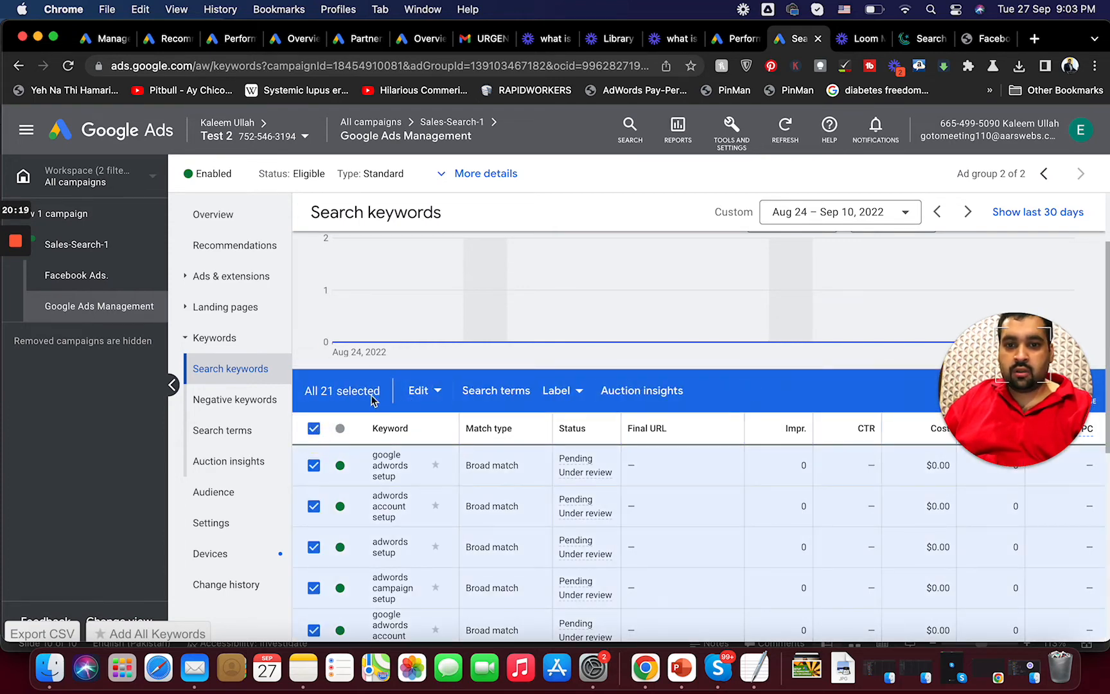
{"action": "left_click", "coordinate": [427, 391]}
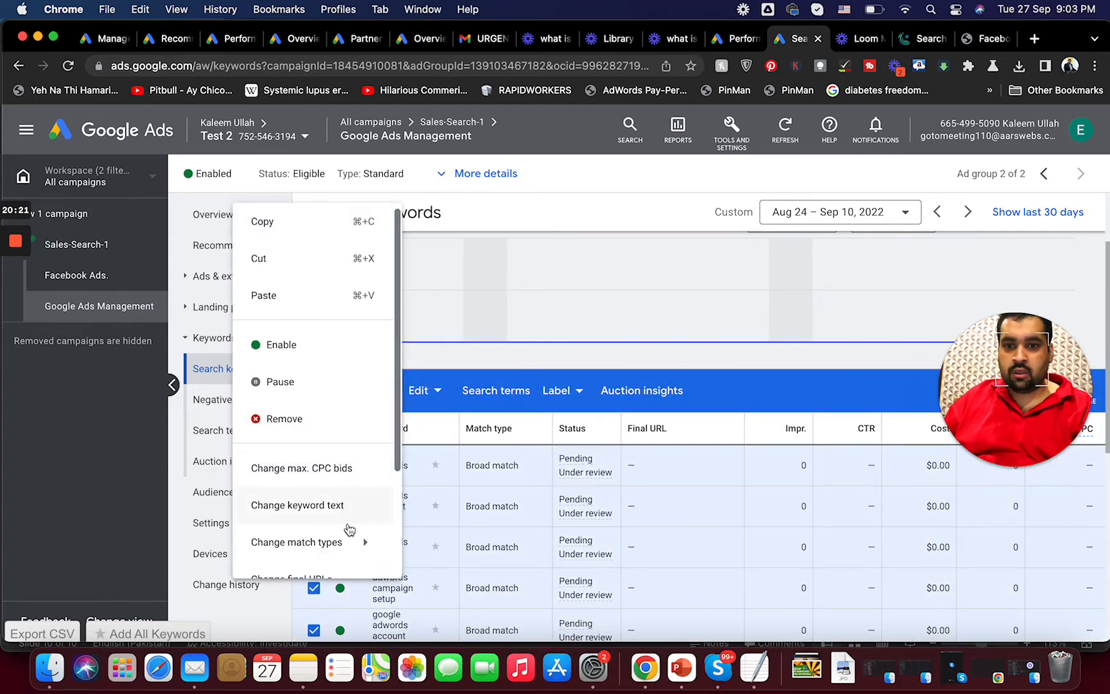
{"action": "mouse_move", "coordinate": [355, 540]}
{"action": "left_click", "coordinate": [449, 557]}
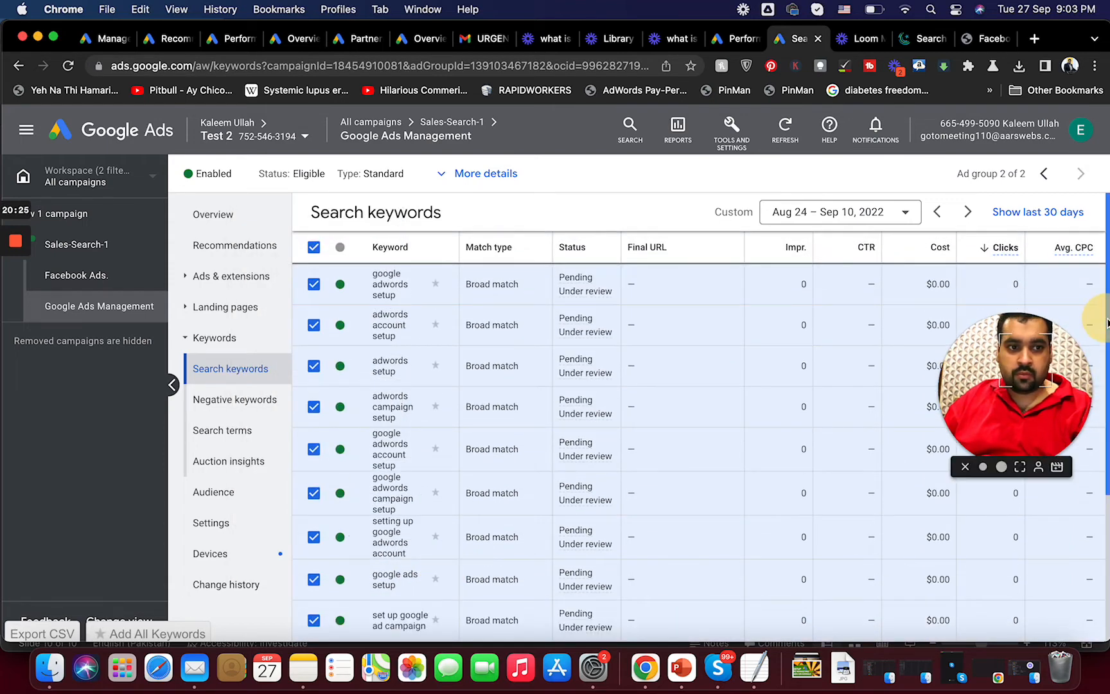
{"action": "left_click_drag", "start_coordinate": [1107, 278], "coordinate": [1108, 67]}
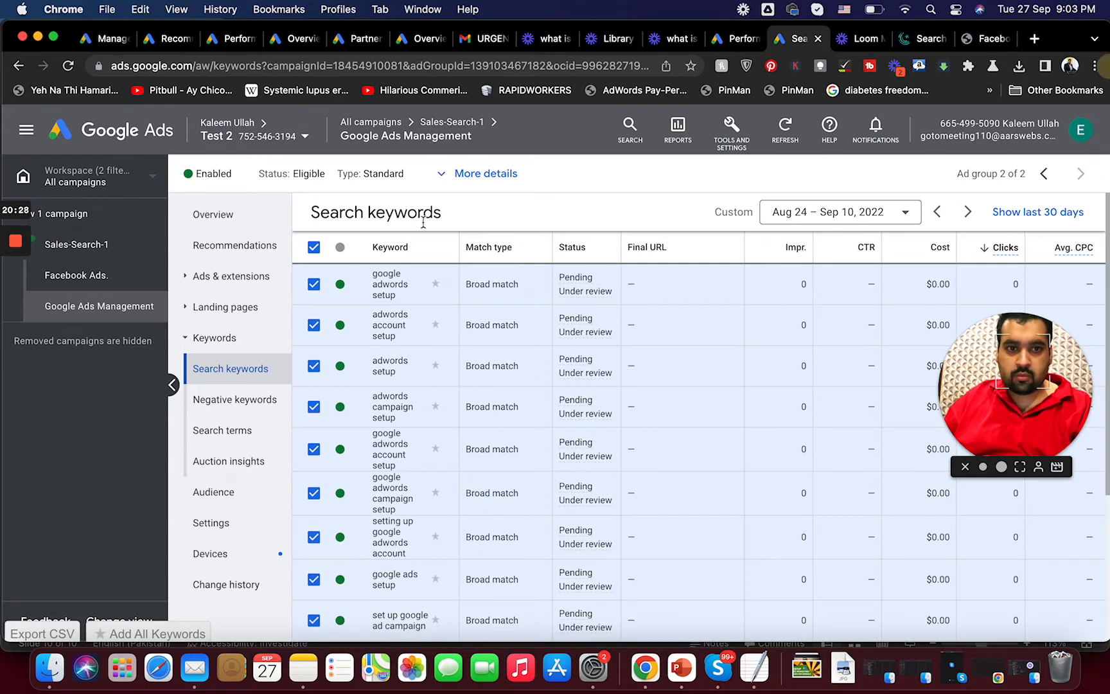
{"action": "left_click", "coordinate": [378, 64]}
{"action": "key", "text": "Return"}
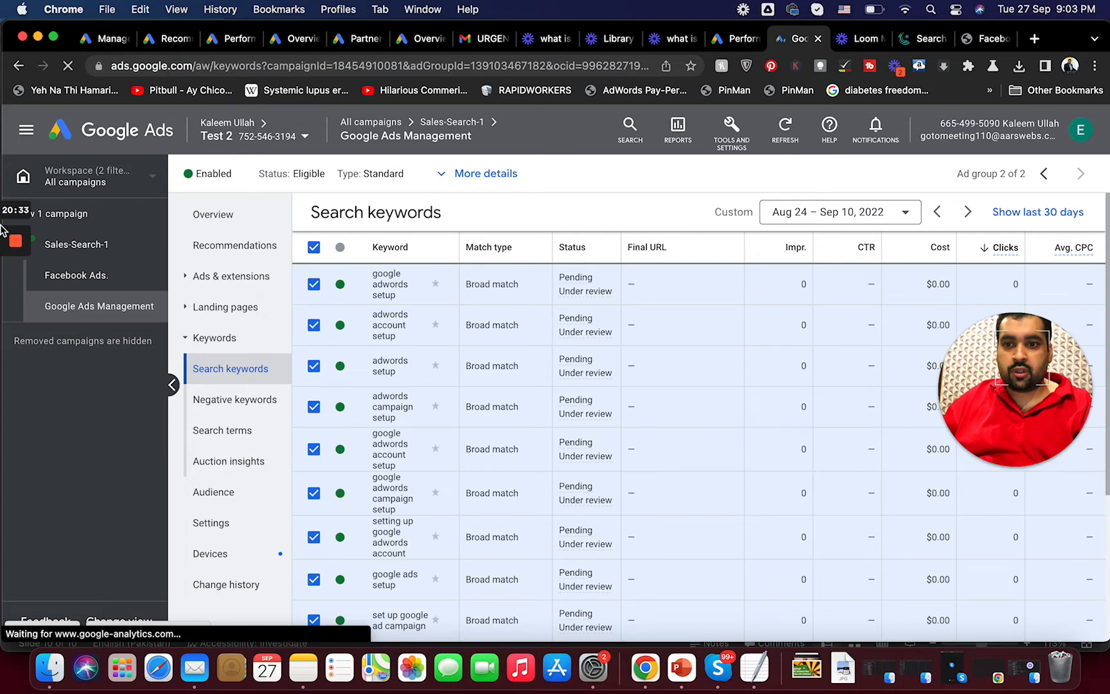
{"action": "left_click", "coordinate": [16, 302]}
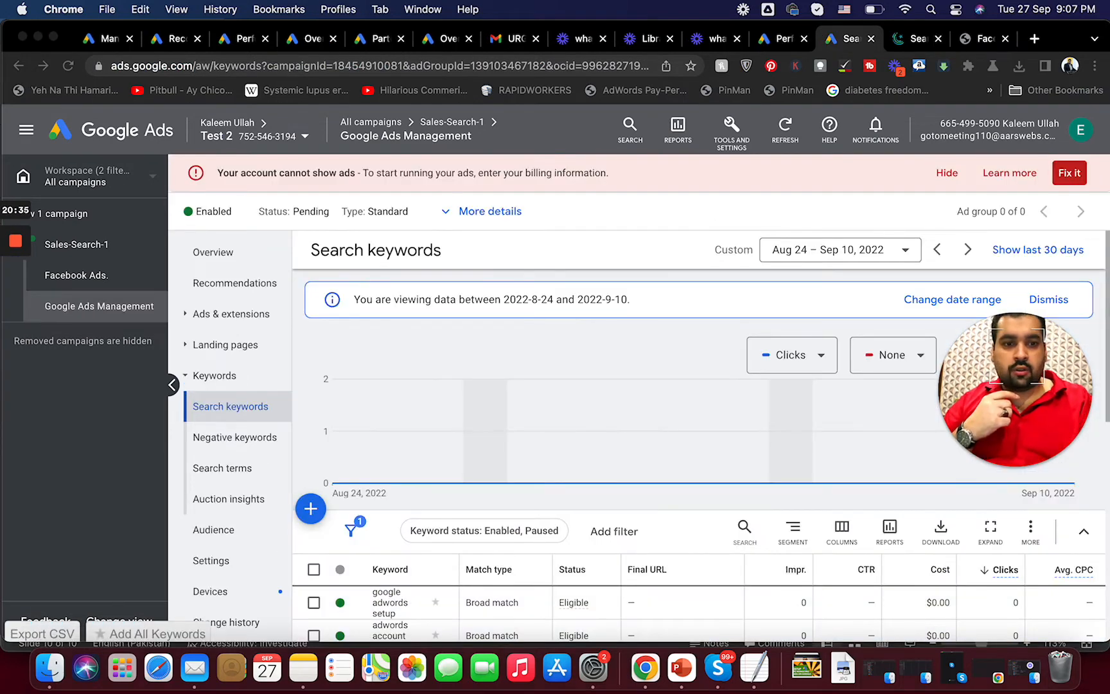
- Select all search keywords in the Google Ads Management ad group and change their match type to Phrase match
{"action": "left_click_drag", "start_coordinate": [1105, 252], "coordinate": [1104, 336]}
{"action": "left_click", "coordinate": [313, 400]}
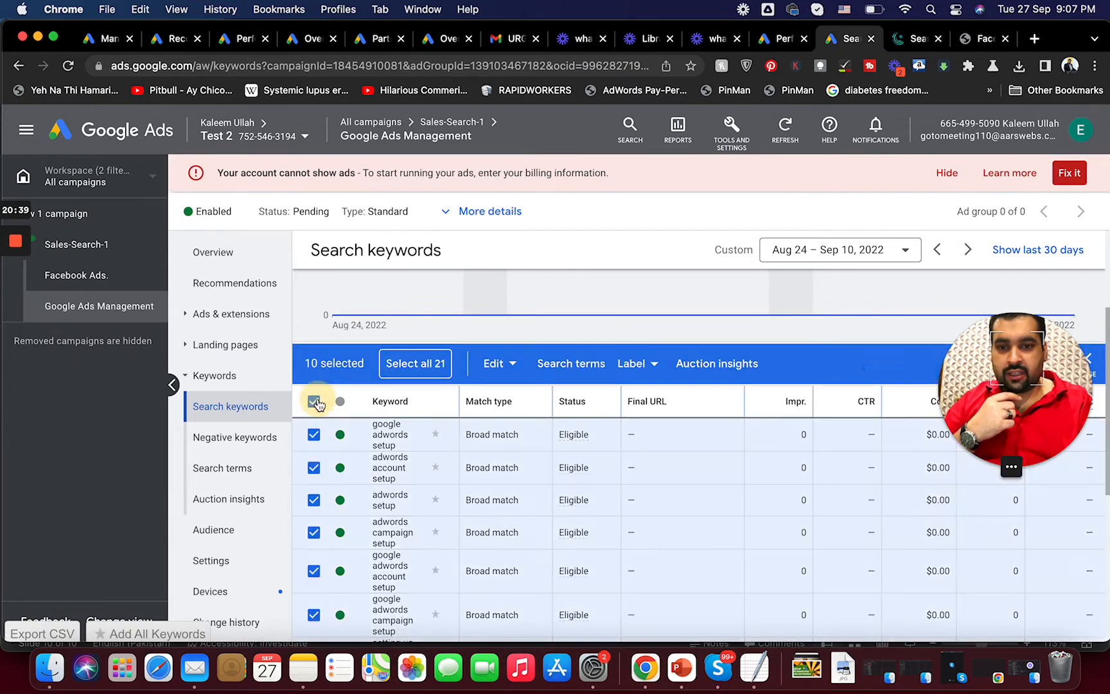
{"action": "left_click", "coordinate": [412, 371]}
{"action": "left_click", "coordinate": [418, 369]}
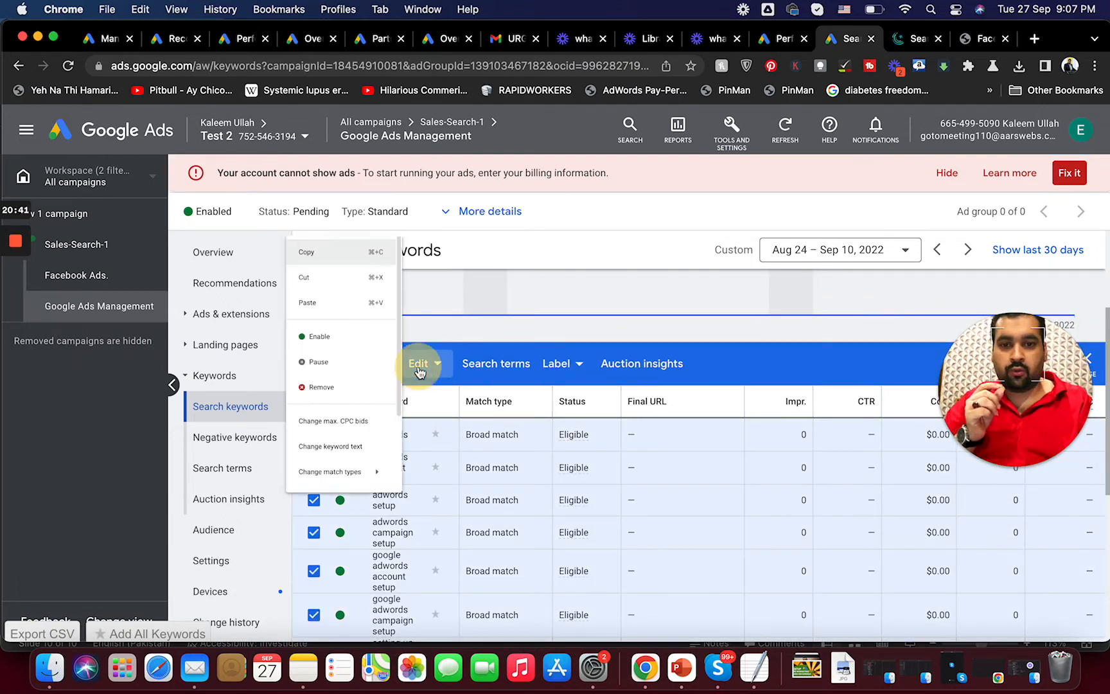
{"action": "mouse_move", "coordinate": [350, 524]}
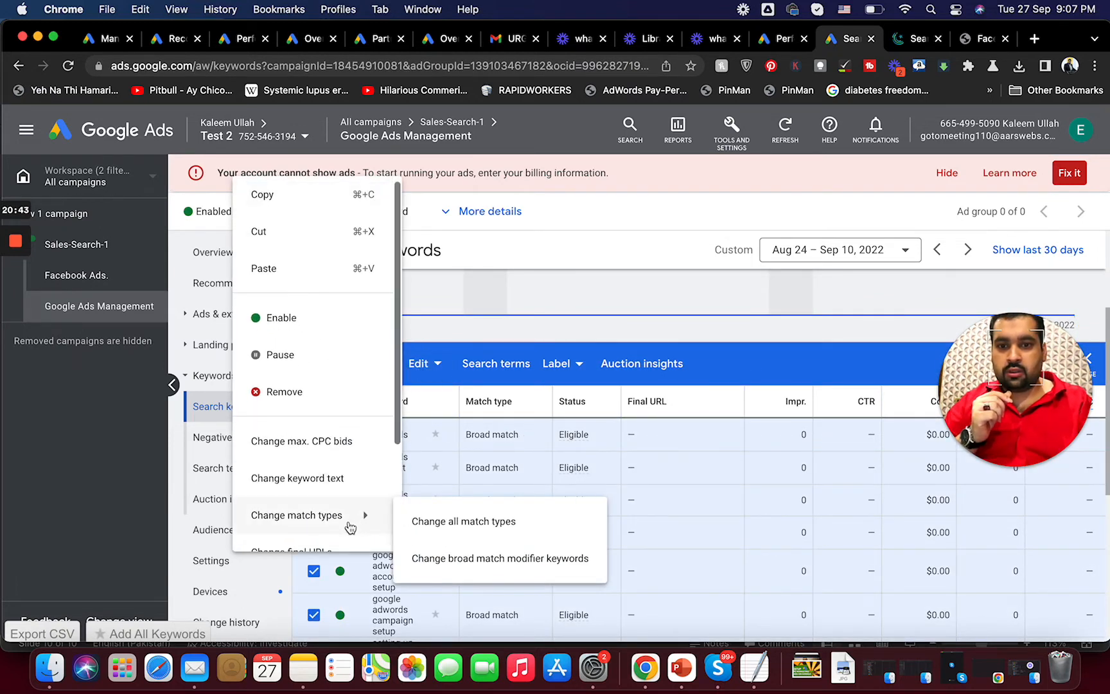
{"action": "left_click", "coordinate": [413, 528]}
{"action": "left_click", "coordinate": [379, 347]}
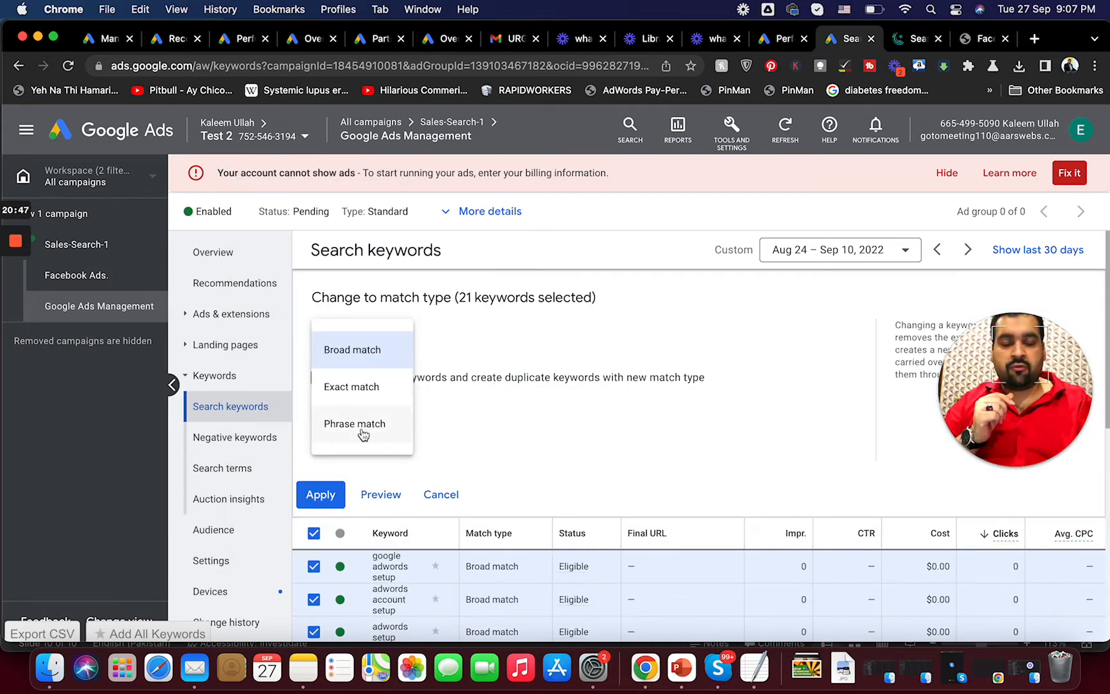
{"action": "left_click", "coordinate": [362, 430]}
{"action": "left_click", "coordinate": [321, 494]}
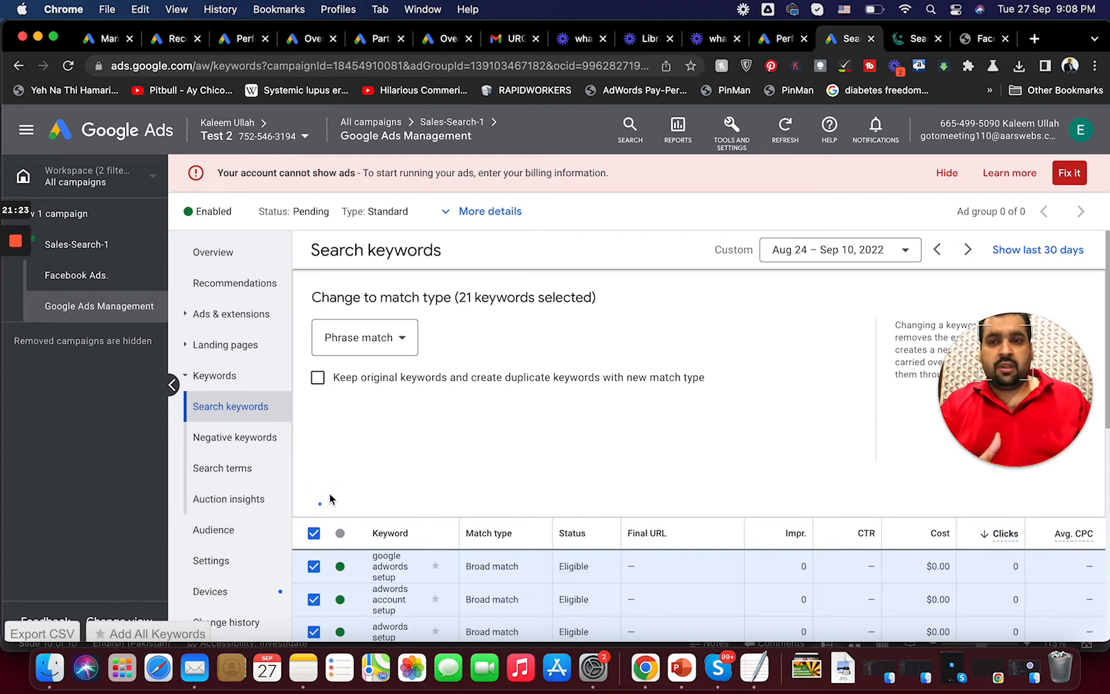
{"action": "scroll", "coordinate": [851, 390], "scroll_direction": "down", "scroll_amount": 6}
{"action": "left_click", "coordinate": [1050, 554]}
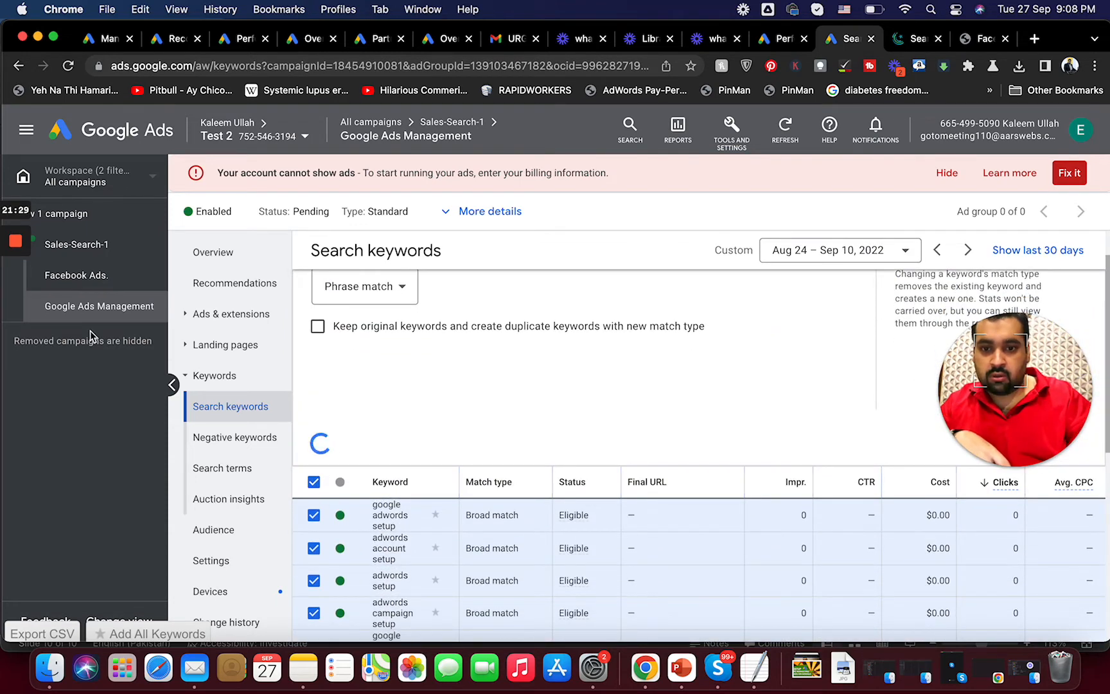
{"action": "mouse_move", "coordinate": [16, 278]}
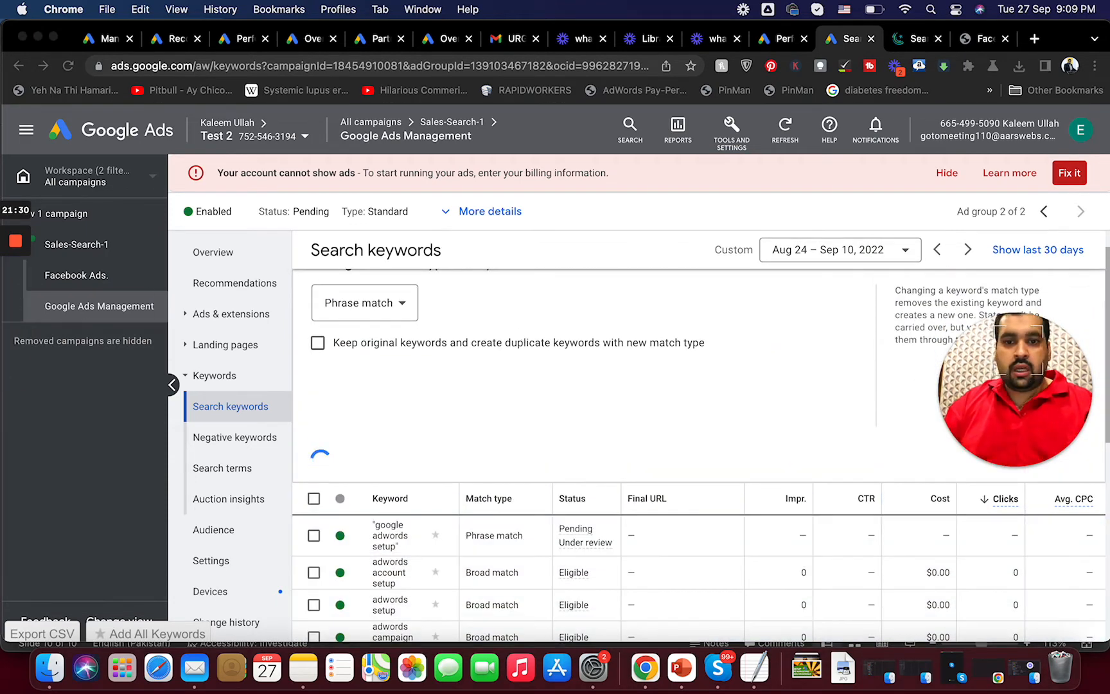
- Try to change the keyword "adwords account setup" individually to Phrase match
{"action": "left_click_drag", "start_coordinate": [1106, 288], "coordinate": [1105, 427]}
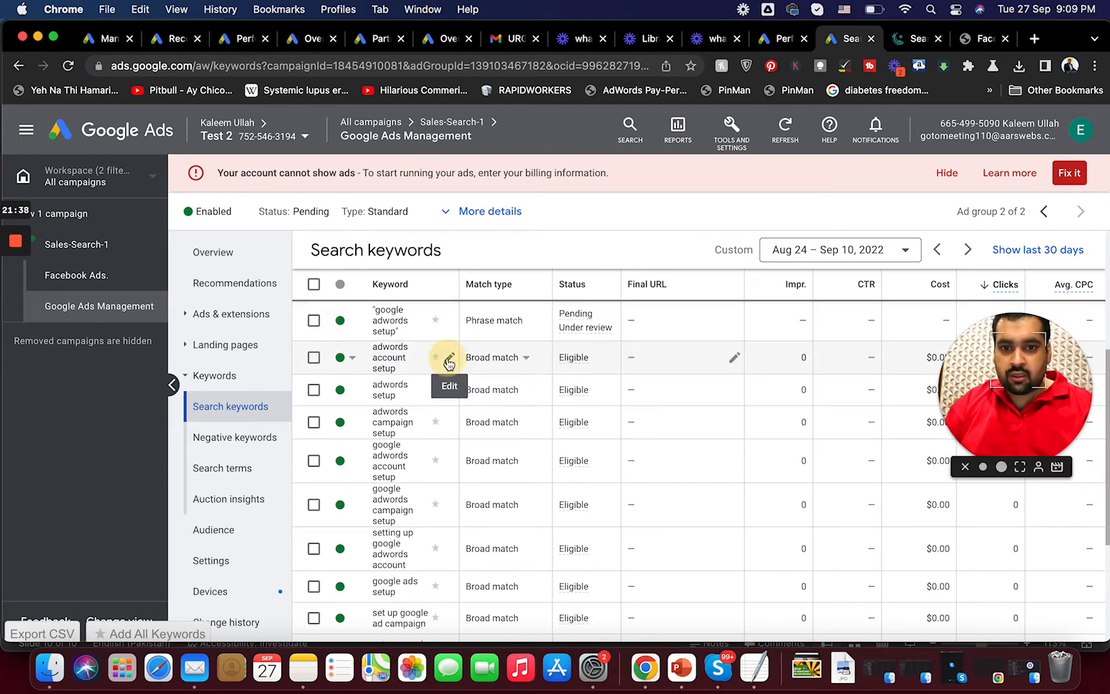
{"action": "left_click", "coordinate": [448, 360]}
{"action": "left_click", "coordinate": [438, 455]}
{"action": "left_click", "coordinate": [443, 506]}
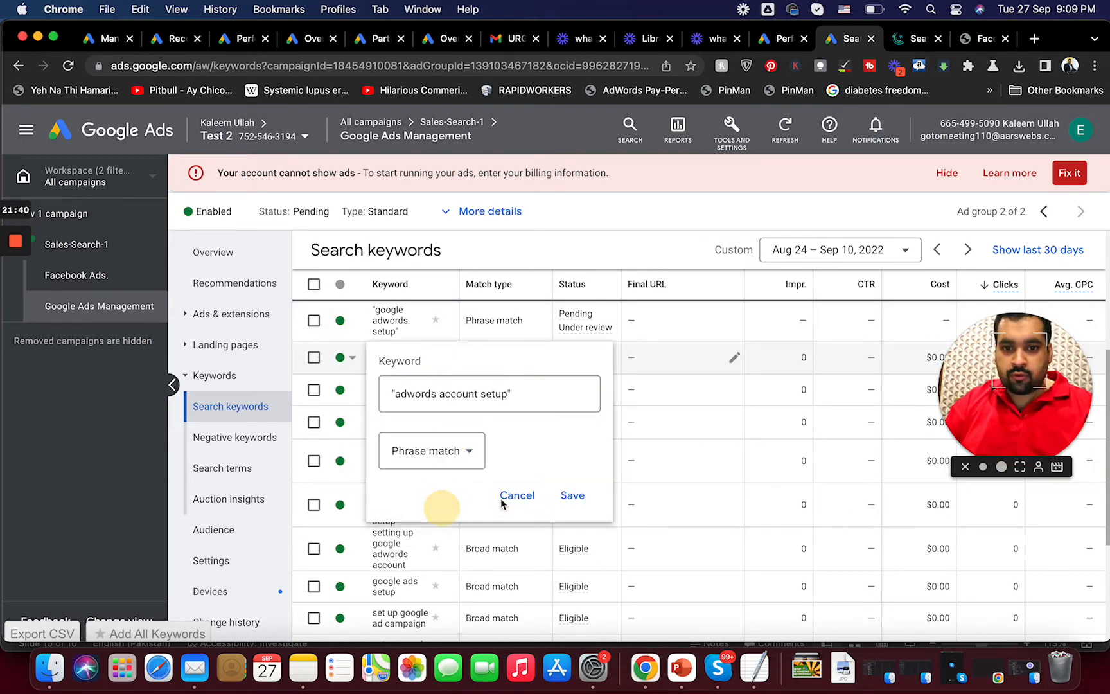
{"action": "left_click", "coordinate": [571, 496]}
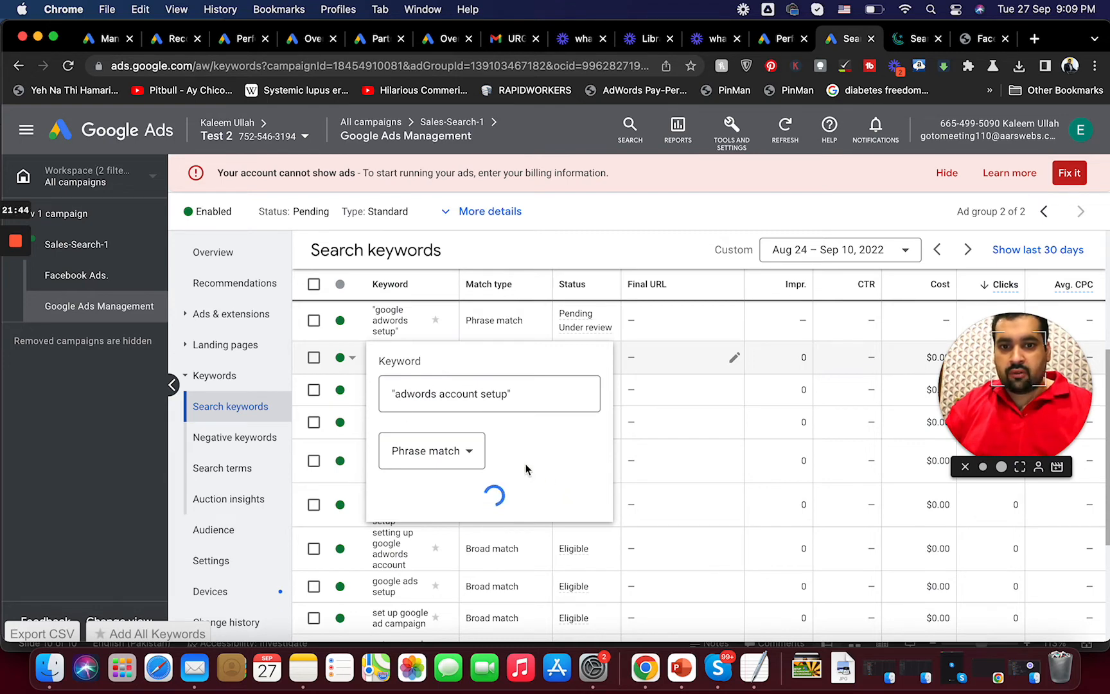
{"action": "left_click", "coordinate": [398, 394]}
{"action": "left_click", "coordinate": [522, 393]}
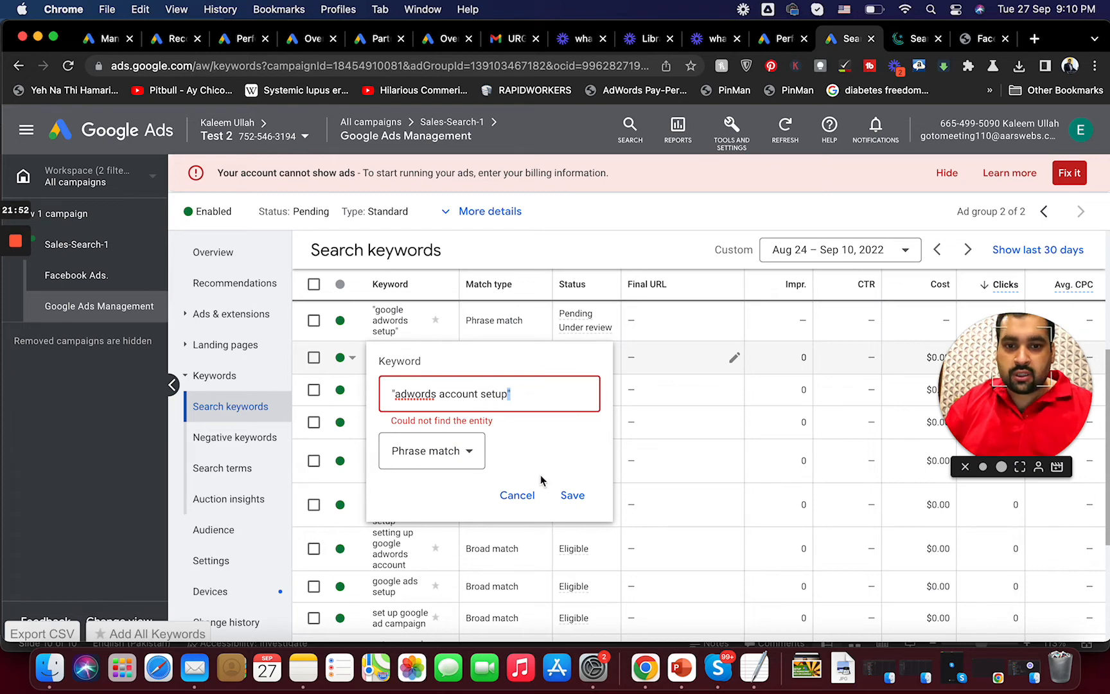
{"action": "left_click", "coordinate": [560, 497]}
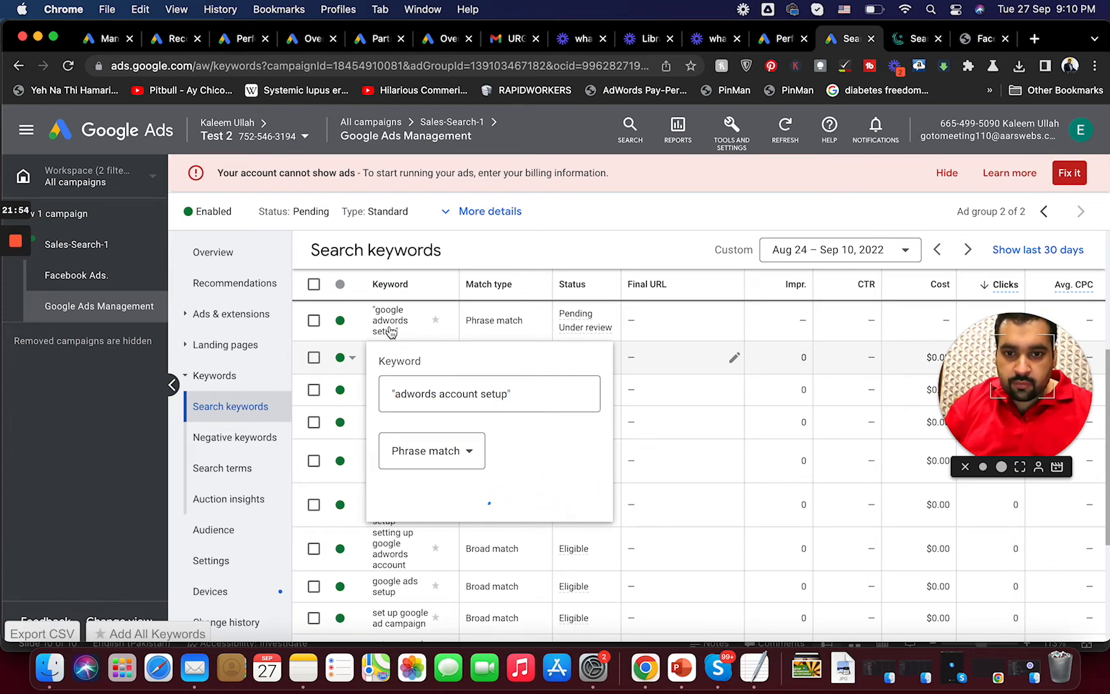
{"action": "left_click", "coordinate": [506, 504]}
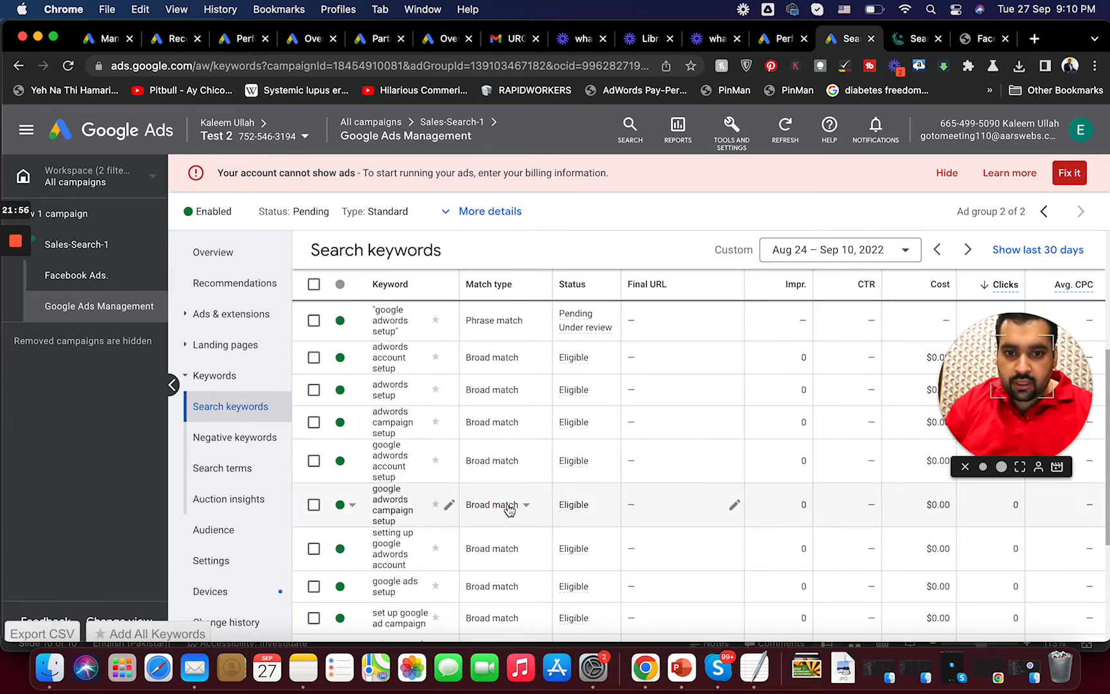
- Try to change the keyword "adwords setup" individually to Exact match
{"action": "left_click", "coordinate": [449, 391]}
{"action": "left_click", "coordinate": [446, 493]}
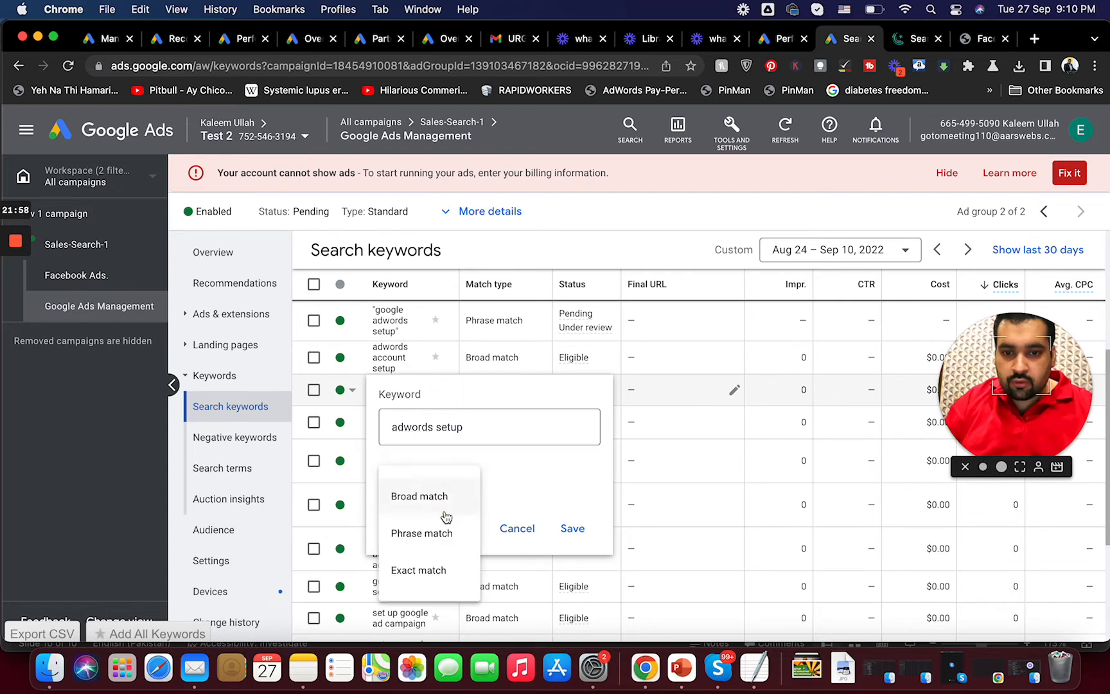
{"action": "left_click", "coordinate": [439, 568]}
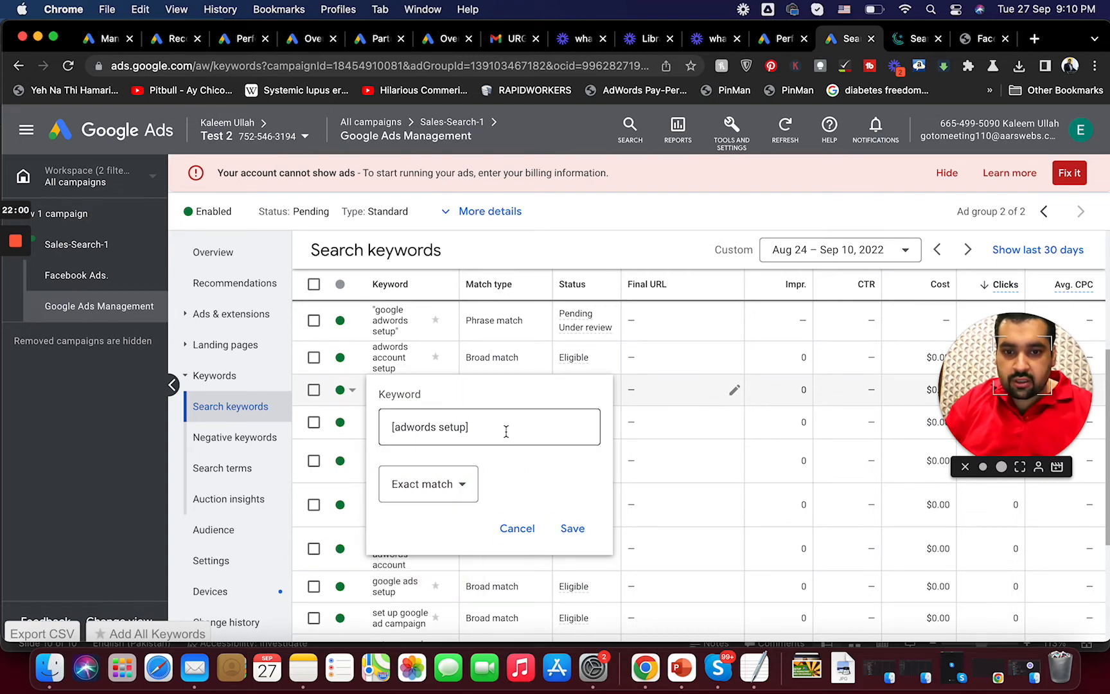
{"action": "left_click", "coordinate": [569, 528]}
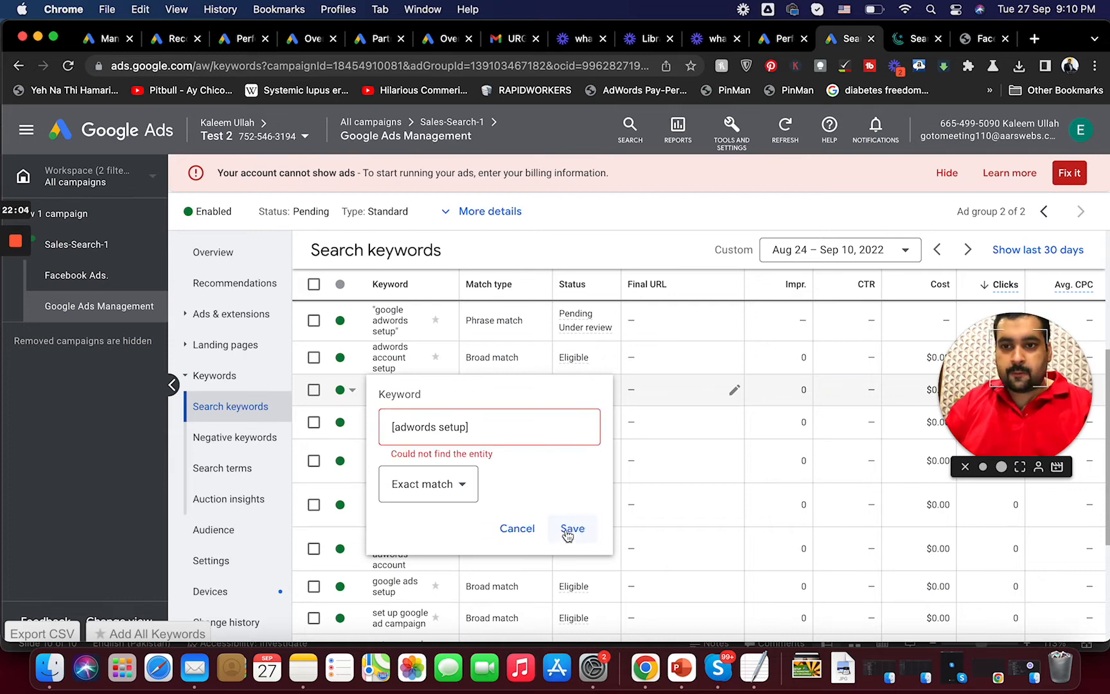
{"action": "left_click", "coordinate": [525, 529]}
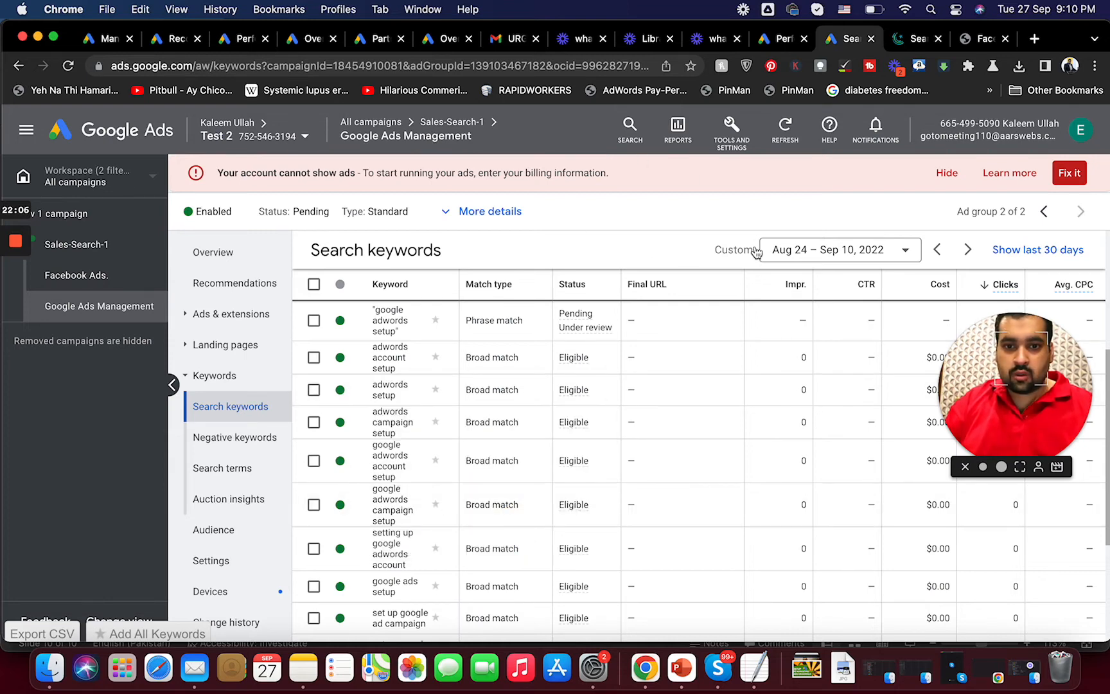
- Reload the search keywords page and check the match type of each keyword
{"action": "left_click_drag", "start_coordinate": [1108, 365], "coordinate": [1107, 198]}
{"action": "left_click", "coordinate": [68, 65]}
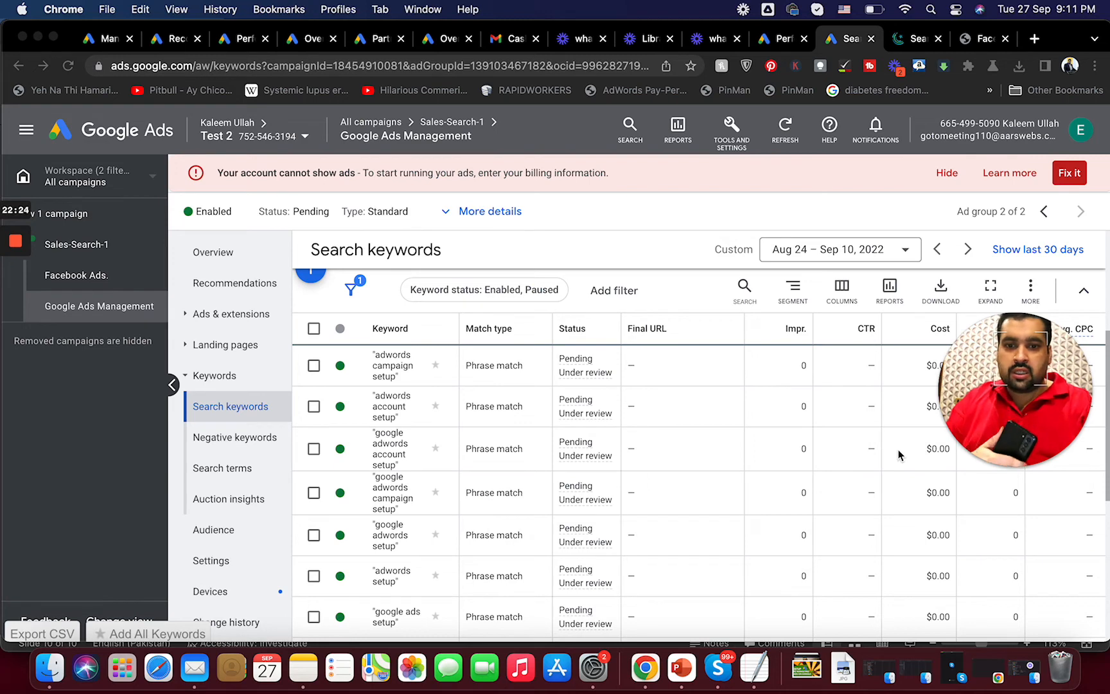
{"action": "left_click", "coordinate": [1106, 396]}
{"action": "left_click_drag", "start_coordinate": [1107, 397], "coordinate": [1107, 242]}
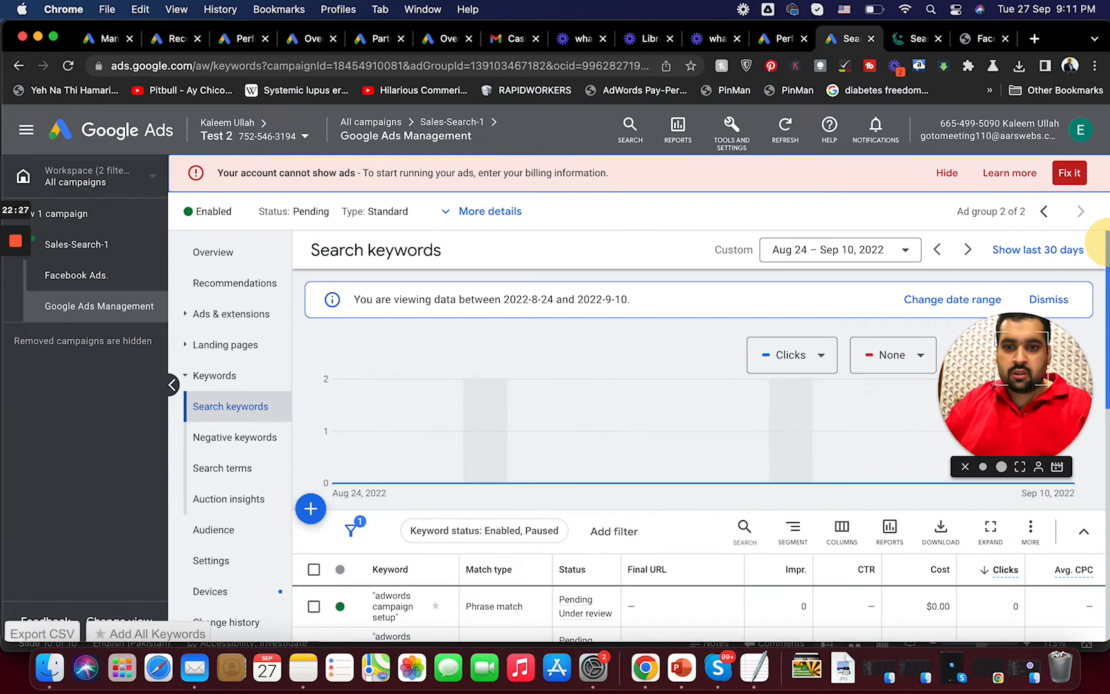
- Enter free, hack, crack, scam and complaint as new negative keywords for the Google Ads Management ad group
{"action": "left_click", "coordinate": [209, 443]}
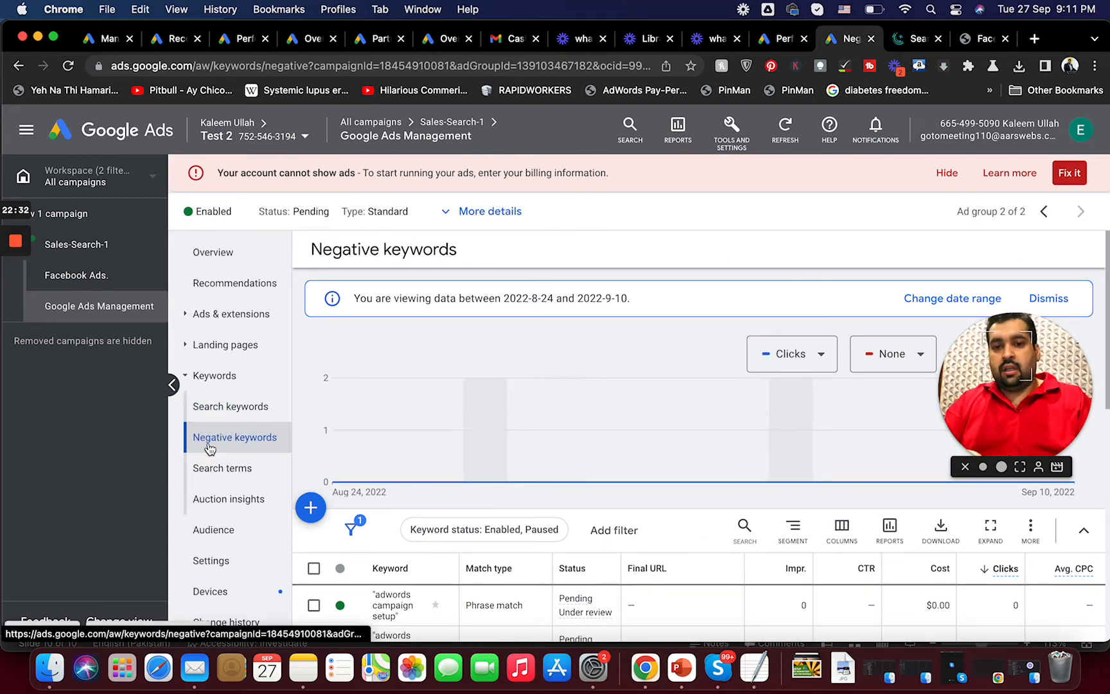
{"action": "left_click", "coordinate": [314, 299]}
{"action": "left_click", "coordinate": [429, 534]}
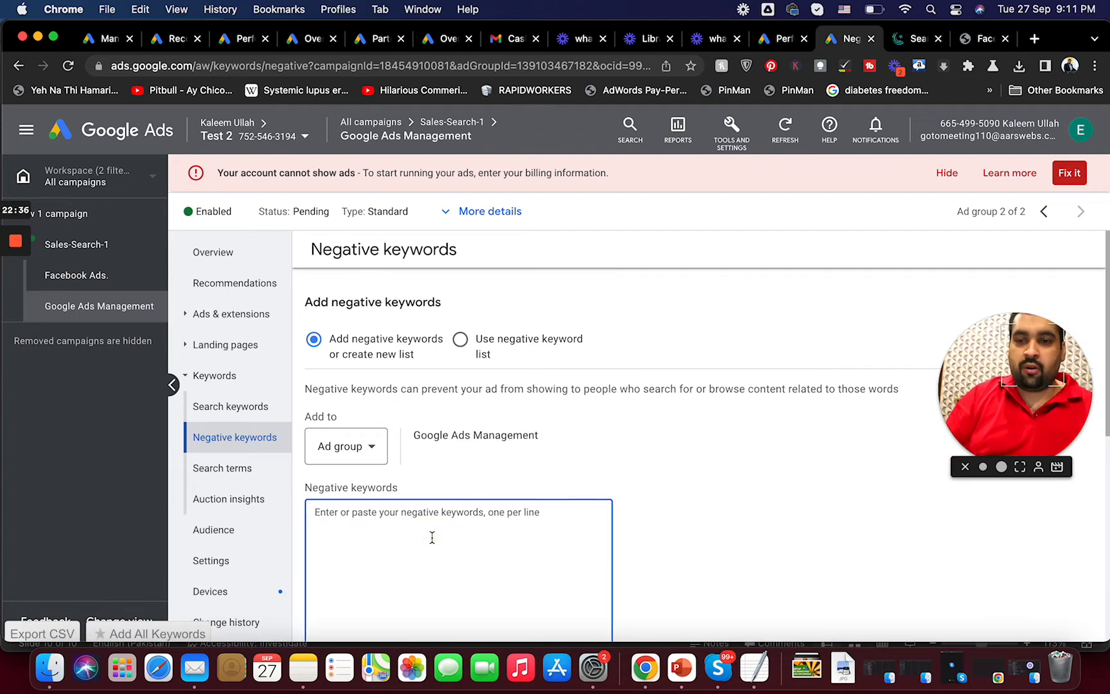
{"action": "type", "text": "free"}
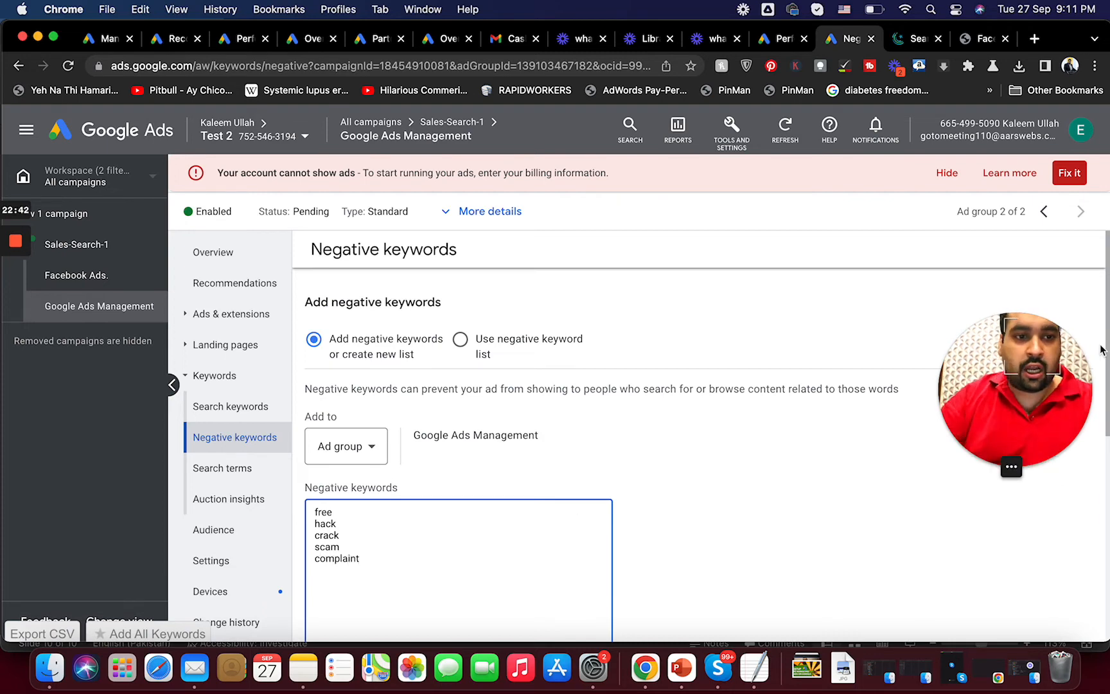
- Save the entered negative keywords to the Google Ads Management ad group
{"action": "left_click", "coordinate": [1104, 365]}
{"action": "left_click_drag", "start_coordinate": [1107, 367], "coordinate": [1099, 495]}
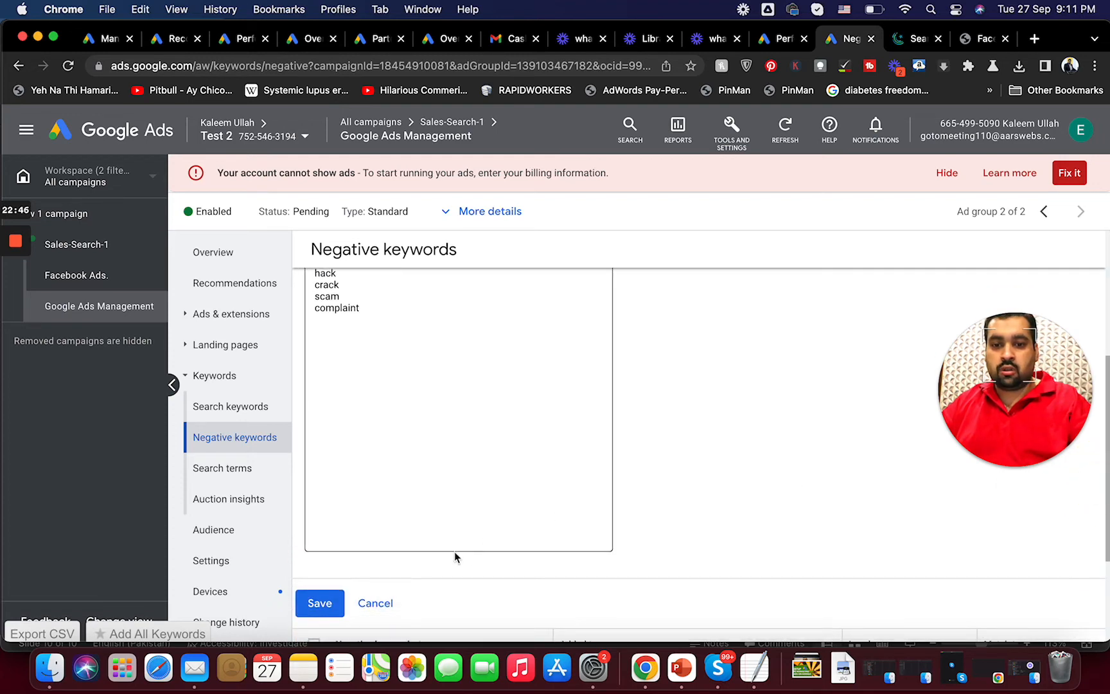
{"action": "left_click", "coordinate": [320, 605]}
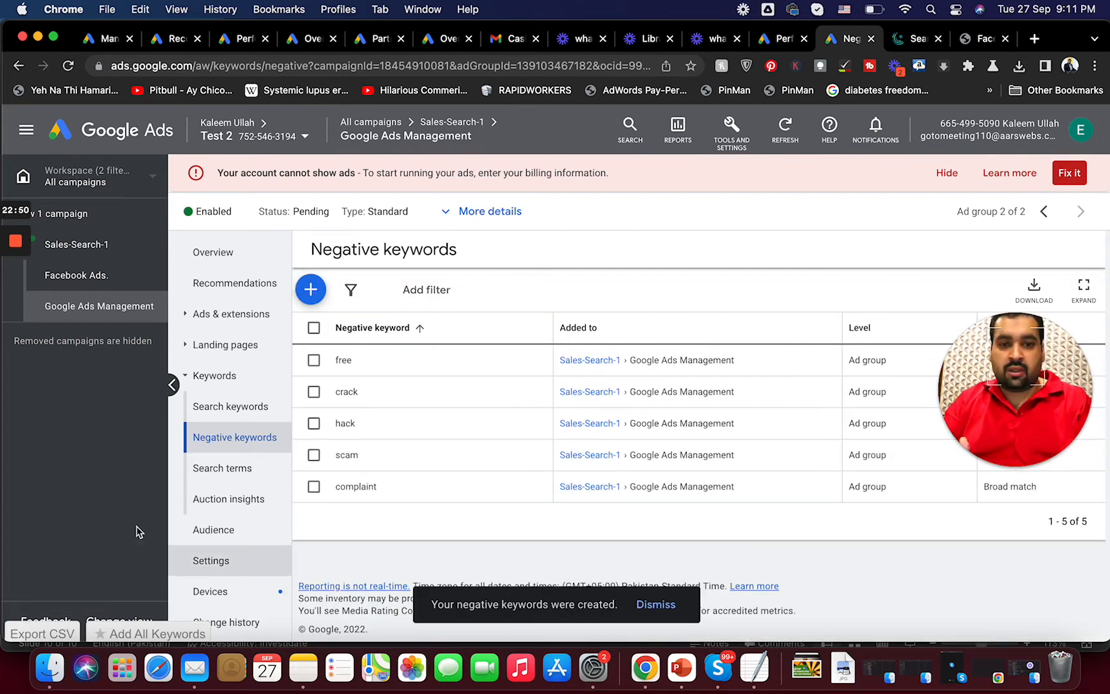
- Check the Google Ads Management ad group's search terms report and its overview
{"action": "left_click", "coordinate": [224, 477]}
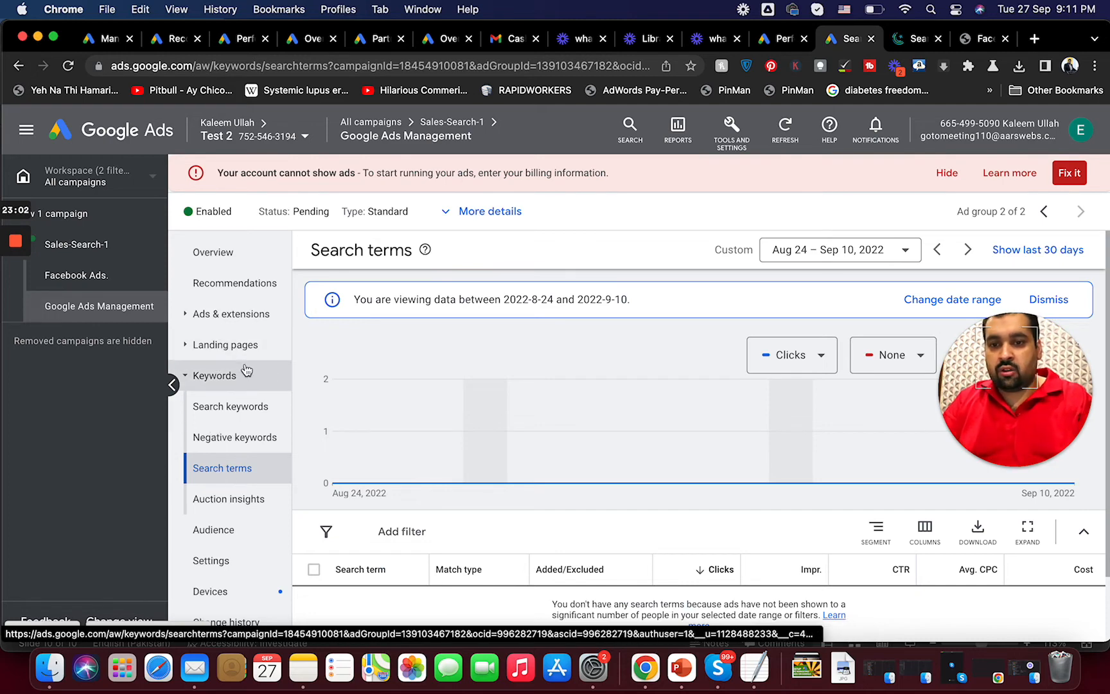
{"action": "left_click", "coordinate": [259, 262]}
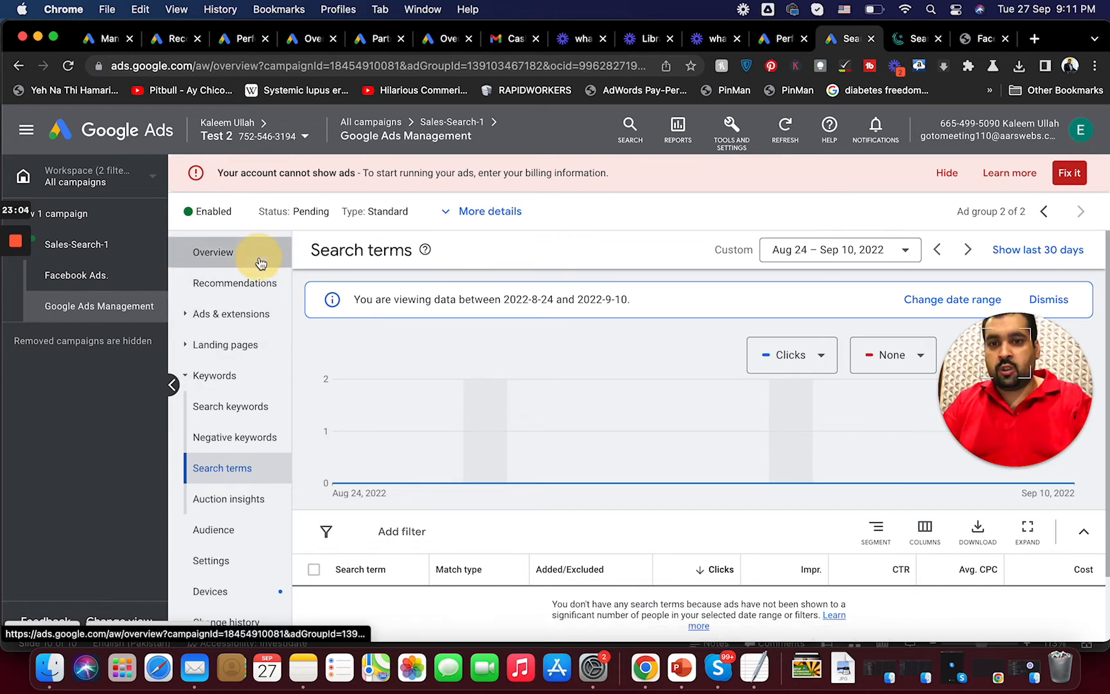
- Go up to the Sales-Search-1 campaign and display the performance columns of its search keywords
{"action": "mouse_move", "coordinate": [421, 136]}
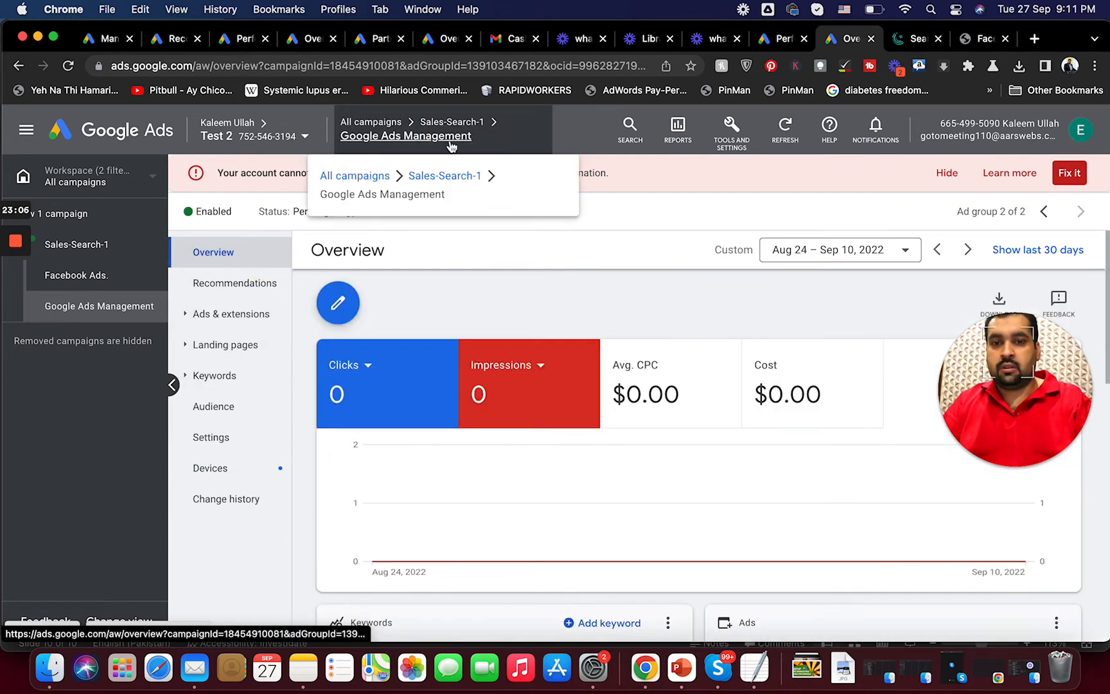
{"action": "left_click", "coordinate": [425, 175]}
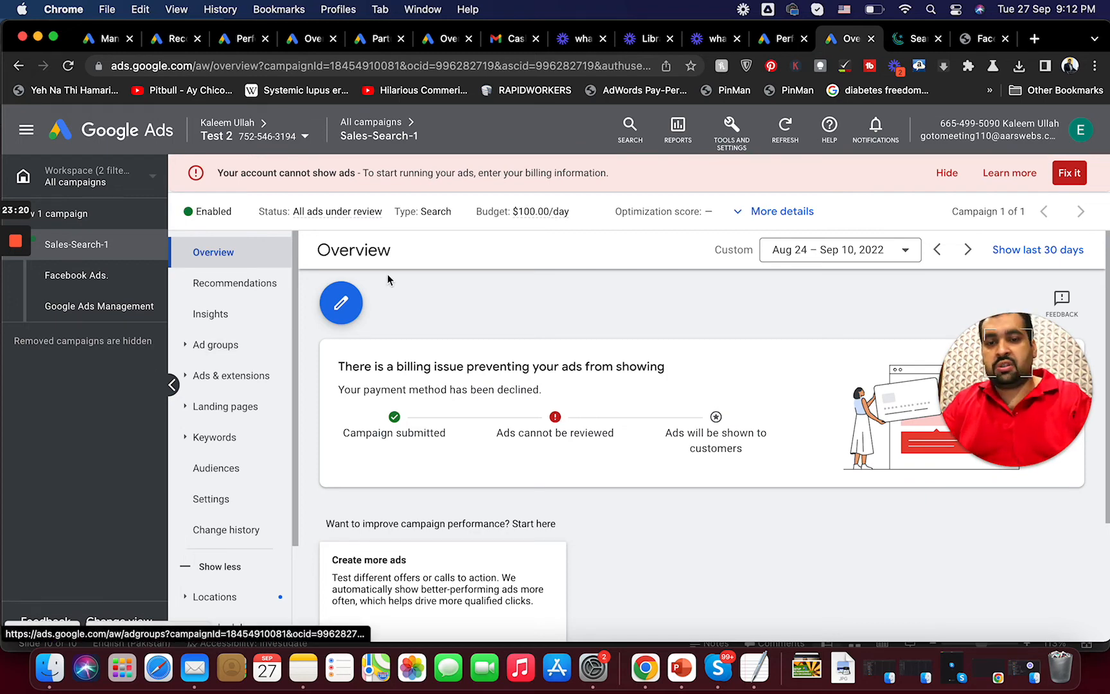
{"action": "left_click", "coordinate": [230, 447]}
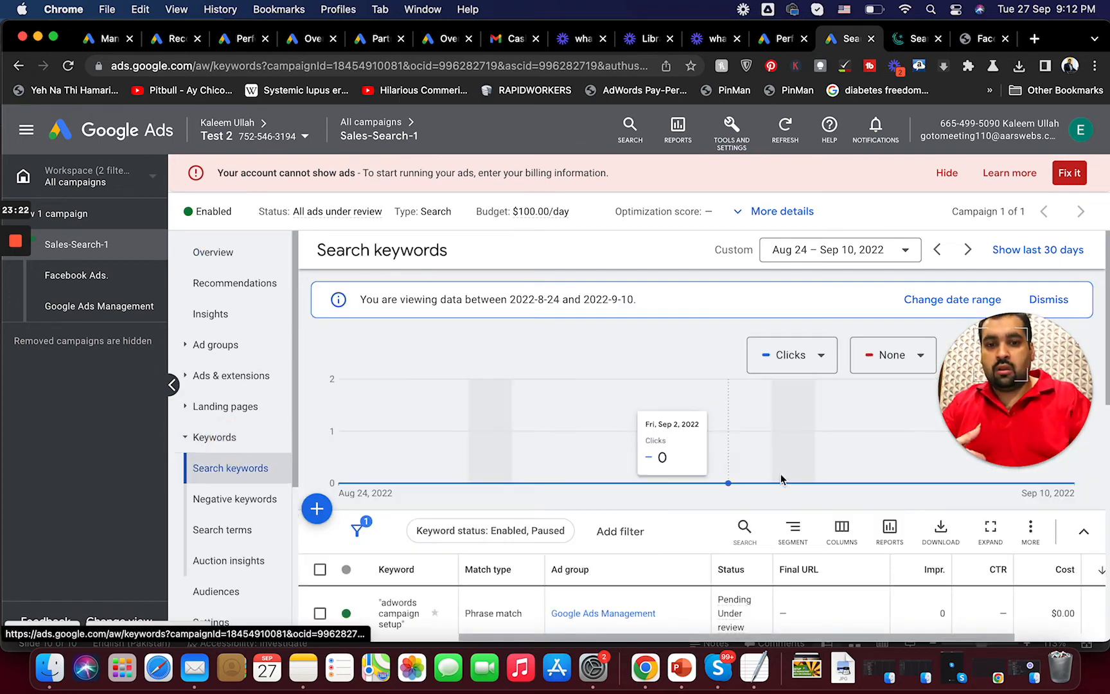
{"action": "left_click_drag", "start_coordinate": [925, 640], "coordinate": [1060, 626]}
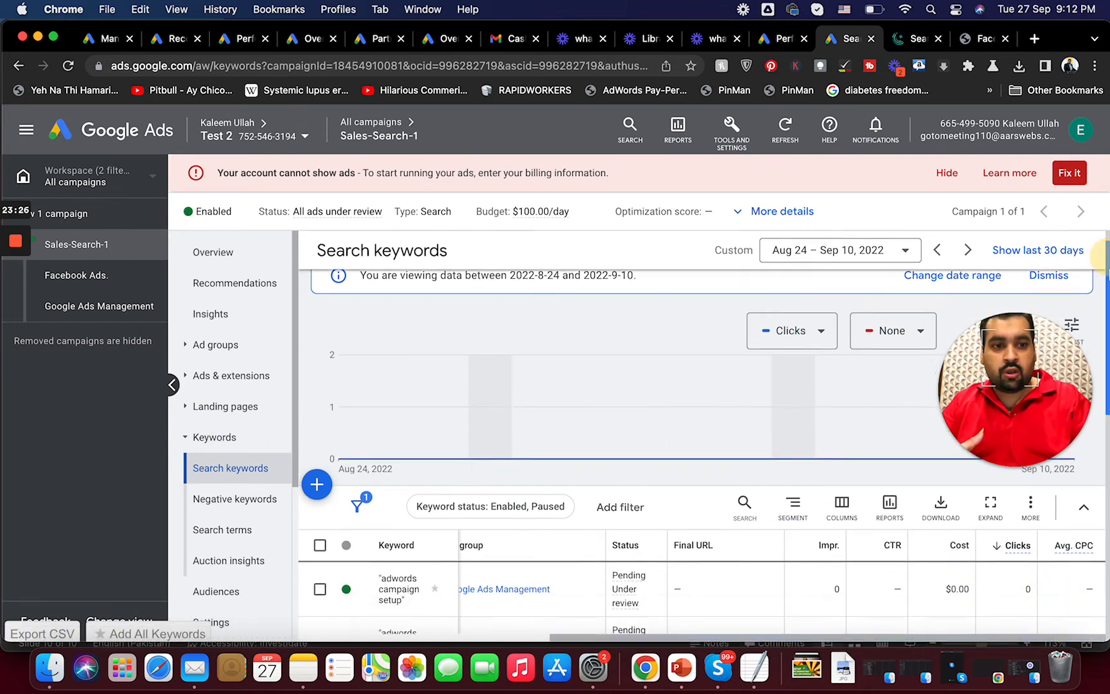
{"action": "scroll", "coordinate": [825, 415], "scroll_direction": "down", "scroll_amount": 2}
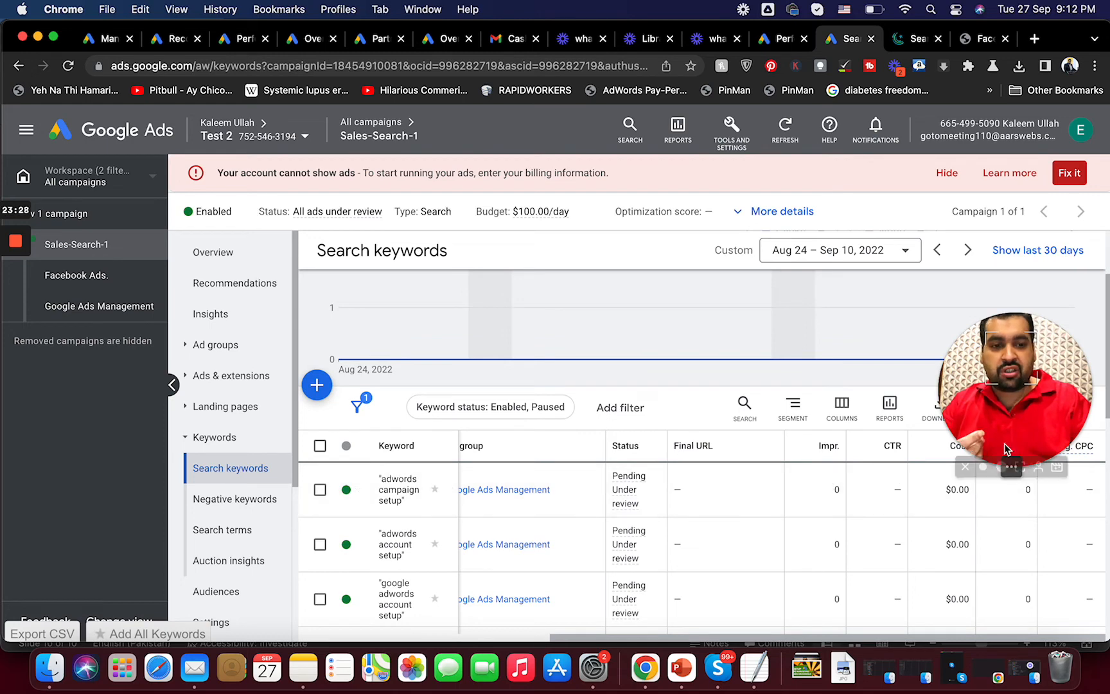
{"action": "left_click_drag", "start_coordinate": [1025, 389], "coordinate": [1025, 221]}
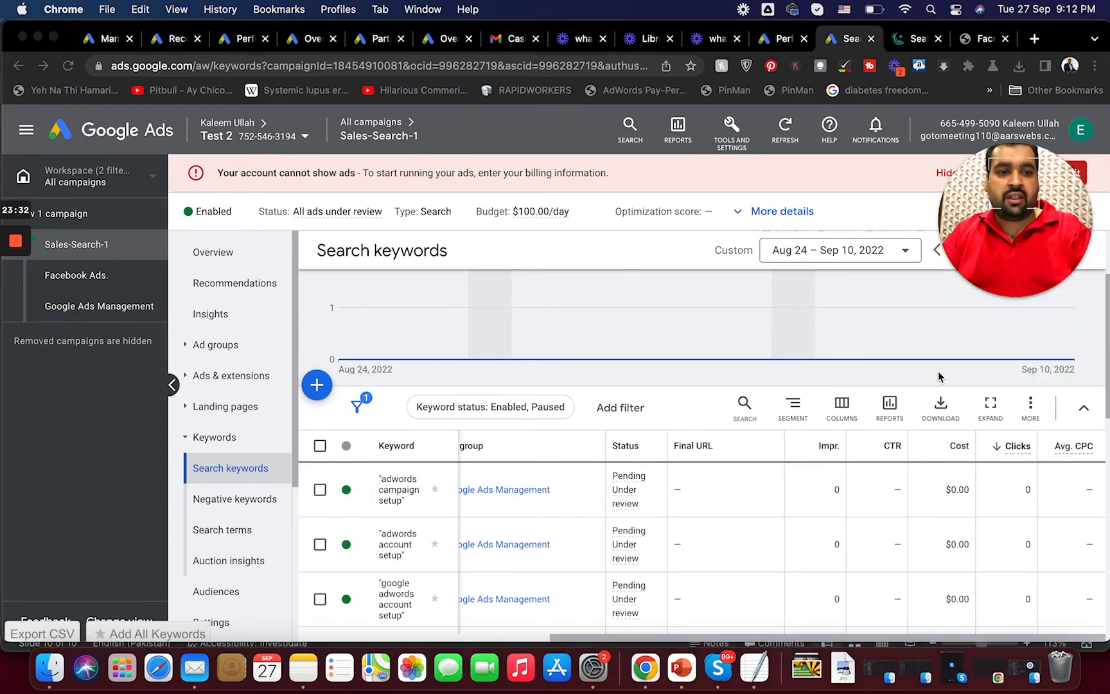
- Open the keyword table's column settings and examine the Recommended, Performance and Conversions column groups
{"action": "left_click", "coordinate": [840, 407]}
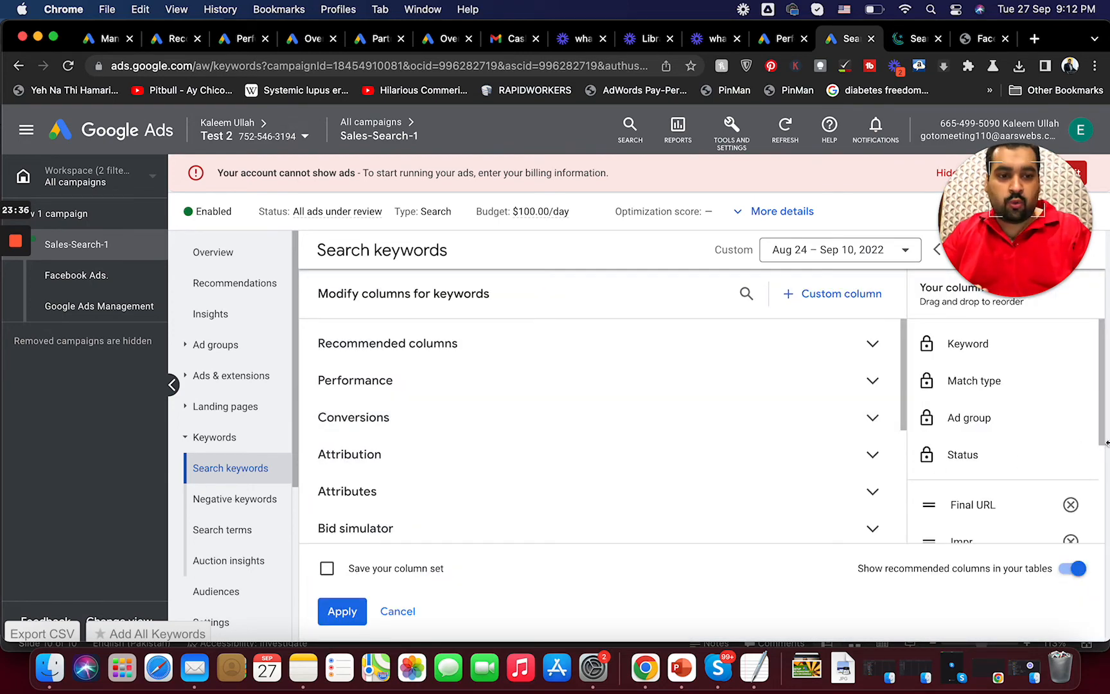
{"action": "mouse_move", "coordinate": [1106, 434]}
{"action": "left_mouse_down"}
{"action": "mouse_move", "coordinate": [1097, 528]}
{"action": "mouse_move", "coordinate": [1106, 429]}
{"action": "left_mouse_up"}
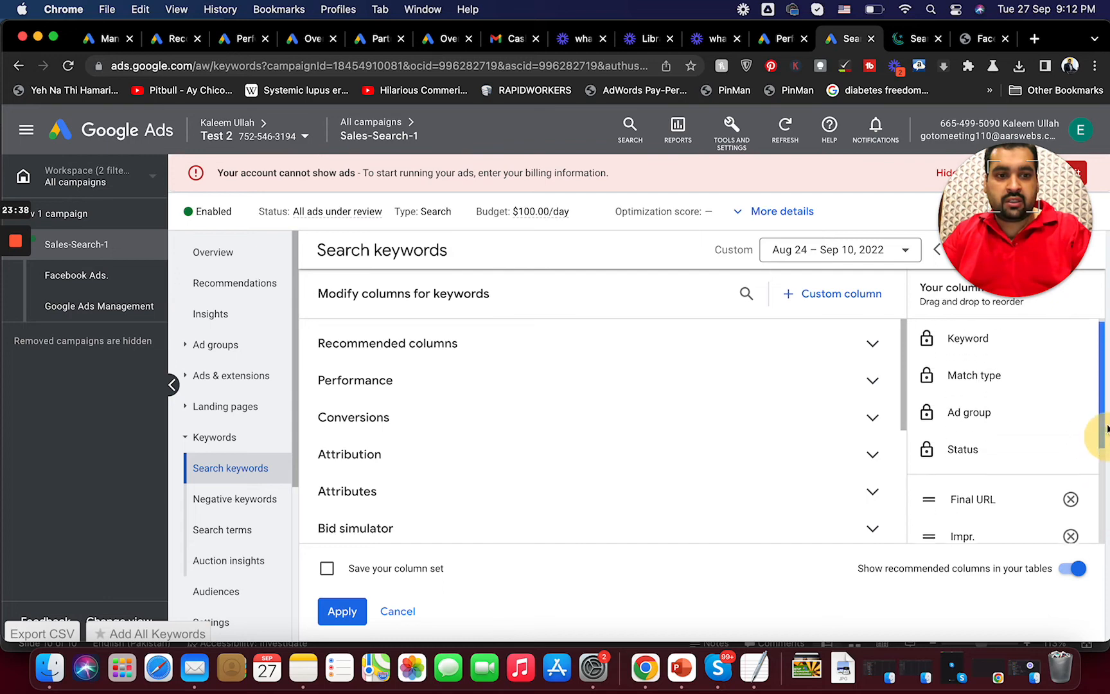
{"action": "left_click", "coordinate": [872, 344]}
{"action": "left_click", "coordinate": [874, 345]}
{"action": "left_click", "coordinate": [872, 380]}
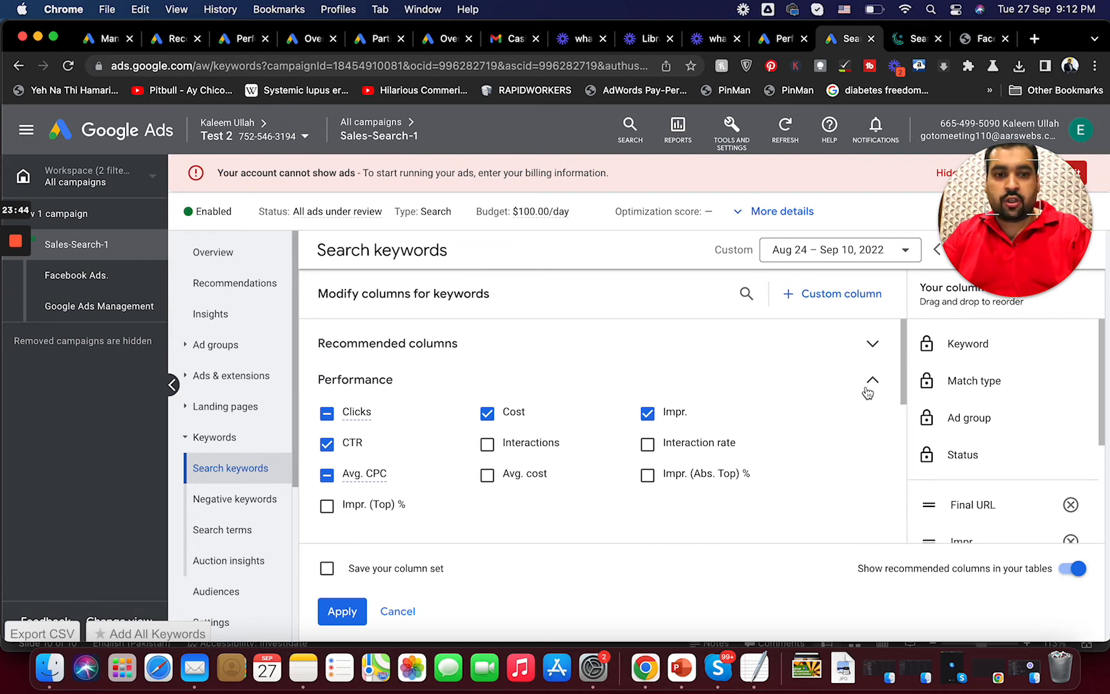
{"action": "left_click", "coordinate": [874, 381]}
{"action": "left_click", "coordinate": [873, 382]}
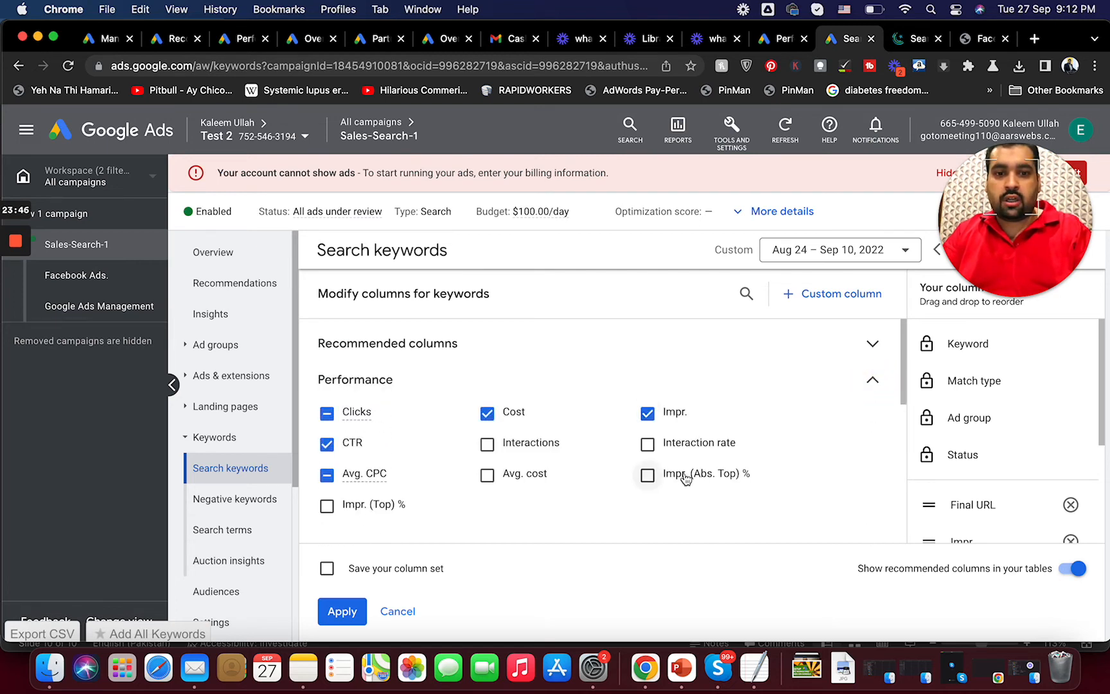
{"action": "scroll", "coordinate": [902, 395], "scroll_direction": "down", "scroll_amount": 5}
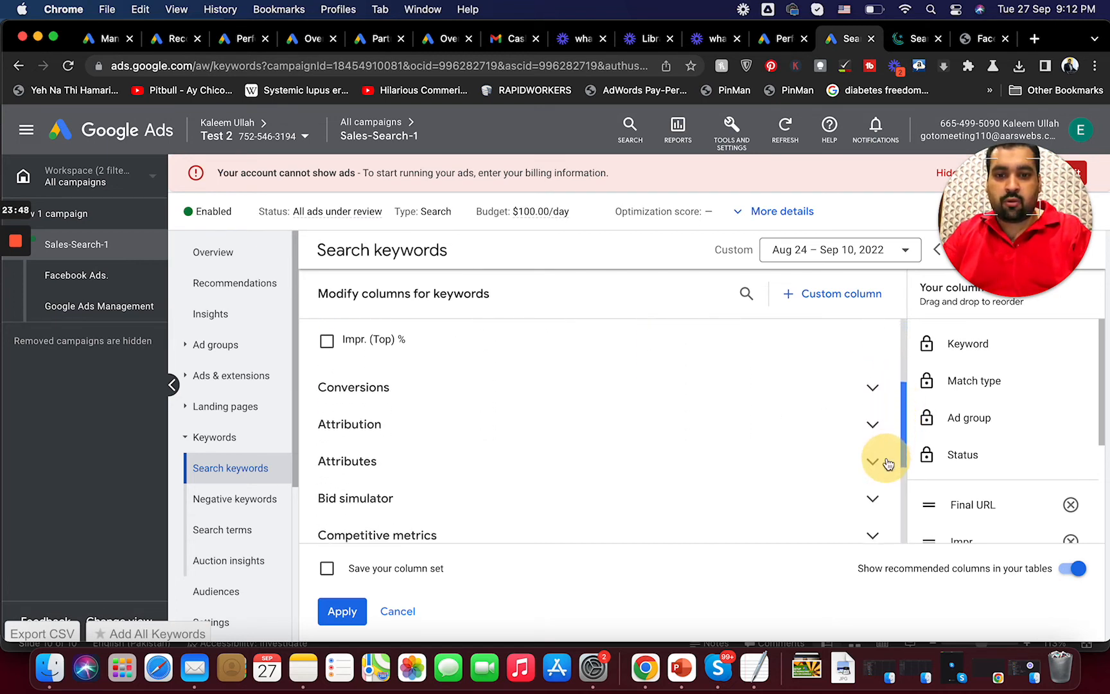
{"action": "left_click", "coordinate": [873, 389]}
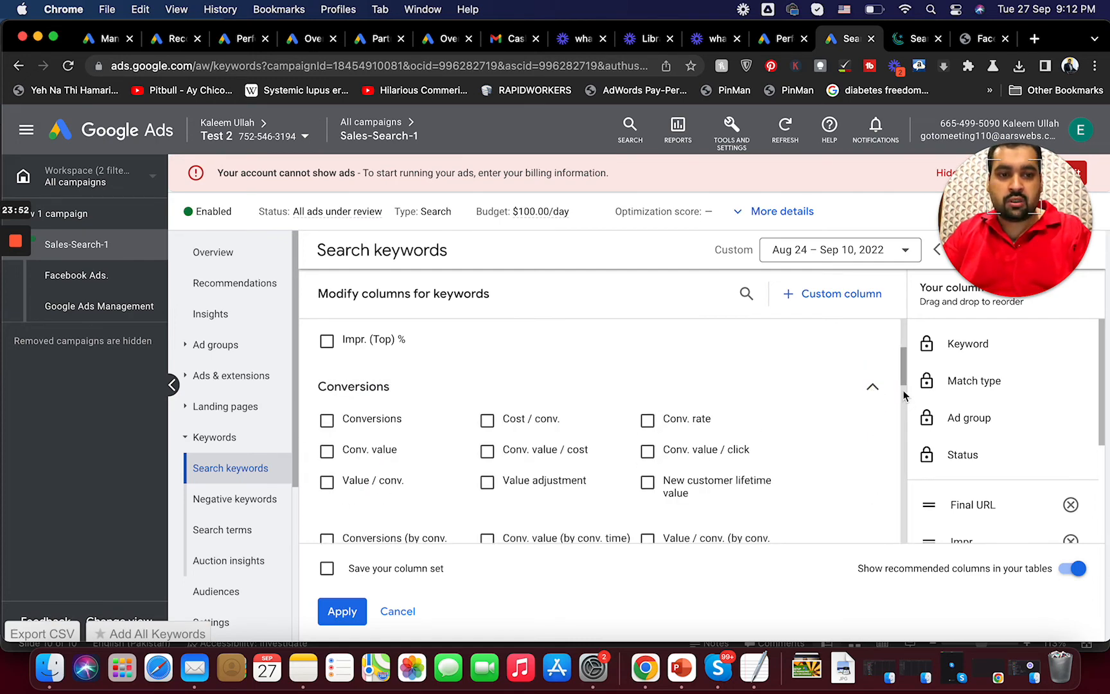
- Add the Quality Score column to the search keywords table and view it in the keyword list
{"action": "left_click", "coordinate": [903, 404]}
{"action": "left_click_drag", "start_coordinate": [903, 403], "coordinate": [904, 520]}
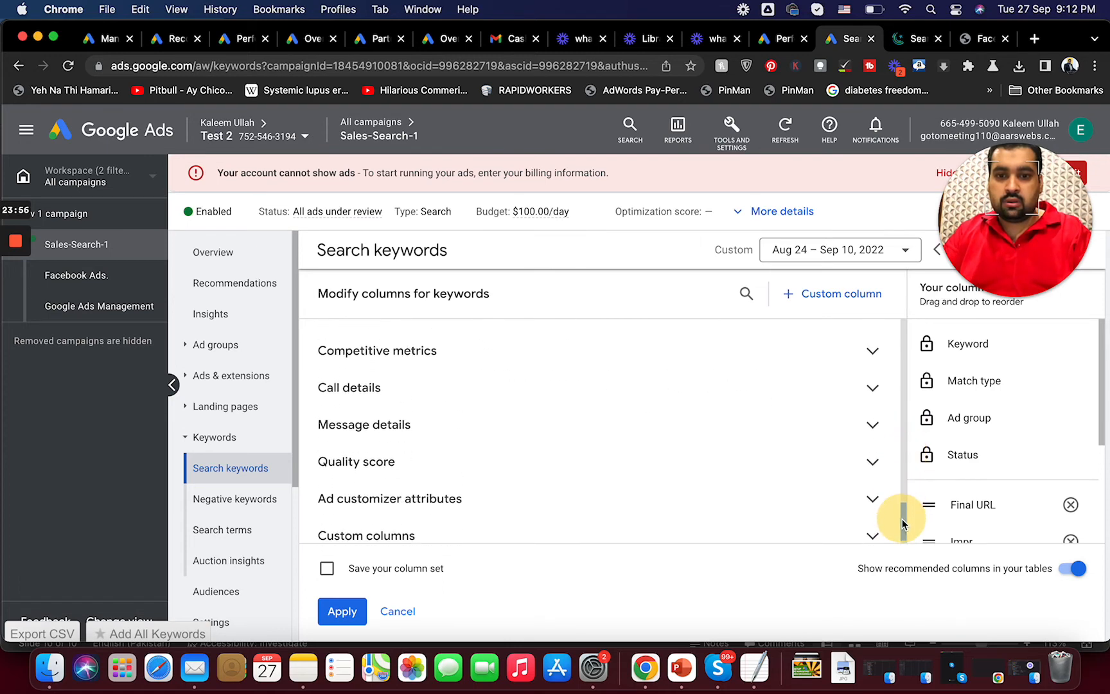
{"action": "left_click", "coordinate": [872, 460]}
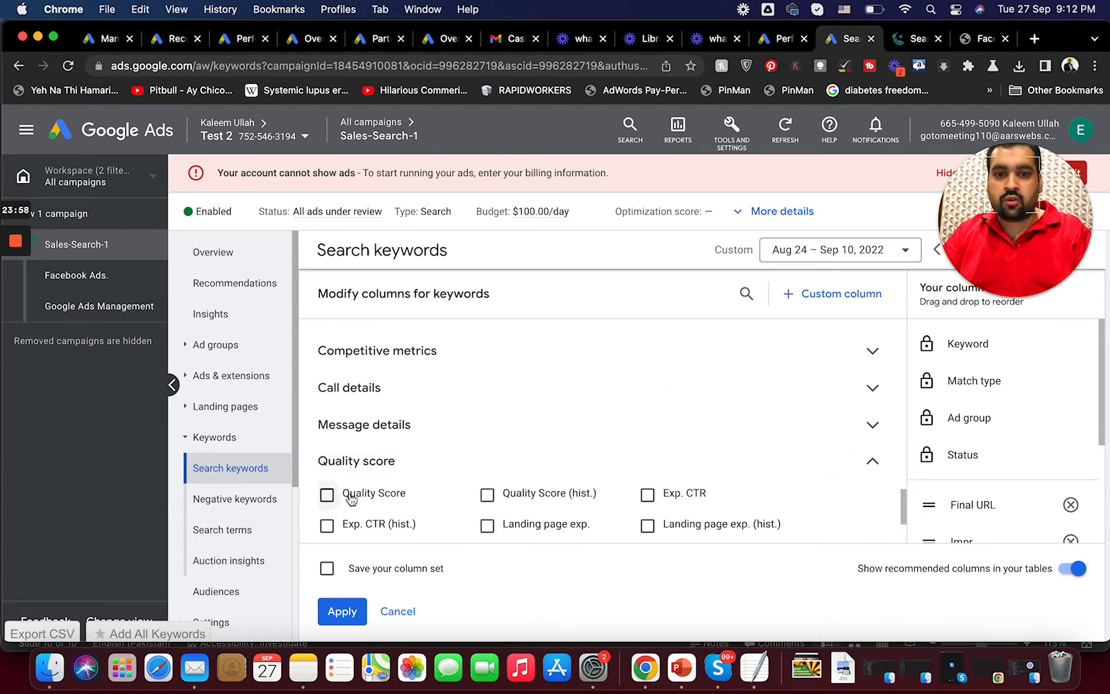
{"action": "left_click", "coordinate": [326, 495]}
{"action": "left_click", "coordinate": [342, 611]}
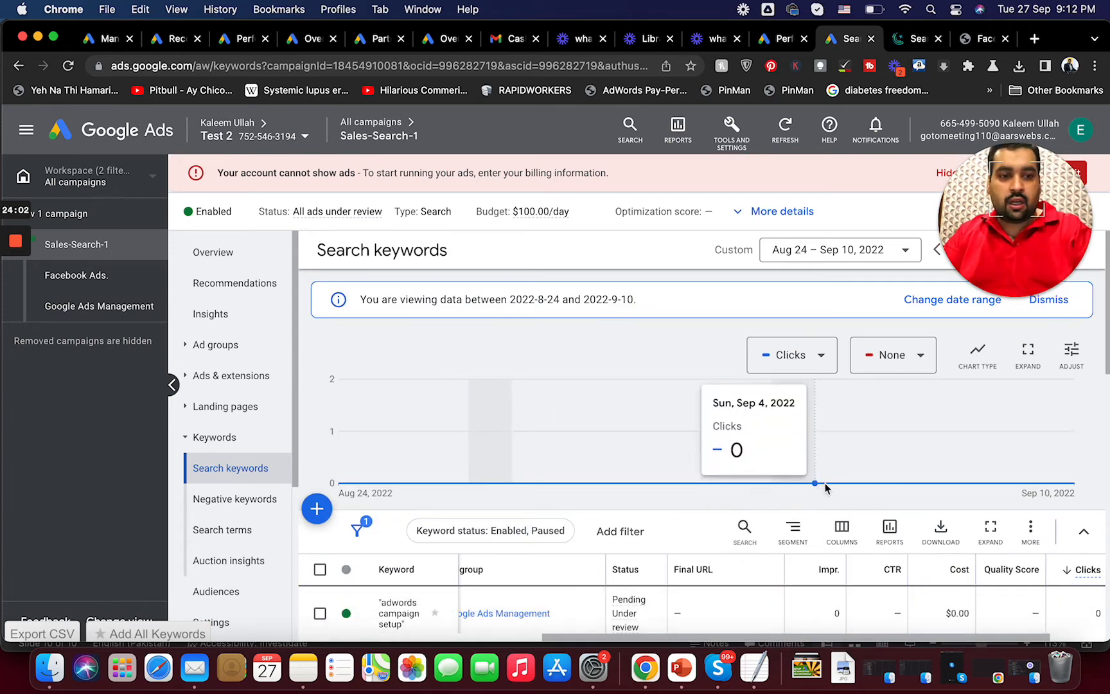
{"action": "scroll", "coordinate": [1060, 449], "scroll_direction": "down", "scroll_amount": 3}
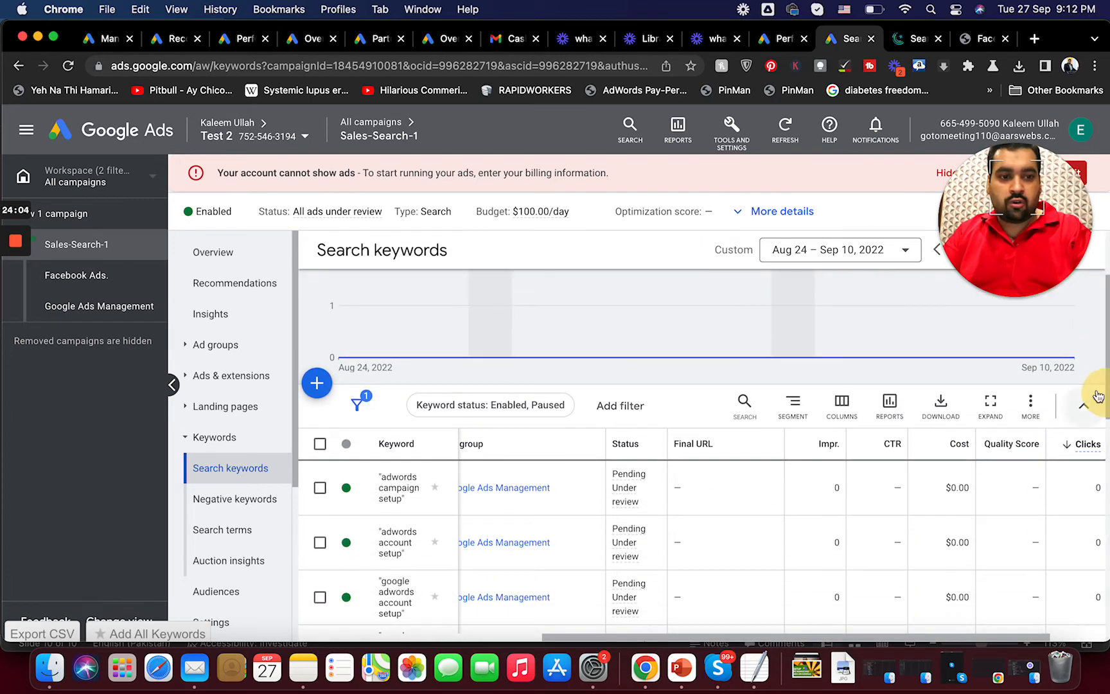
{"action": "mouse_move", "coordinate": [1014, 454]}
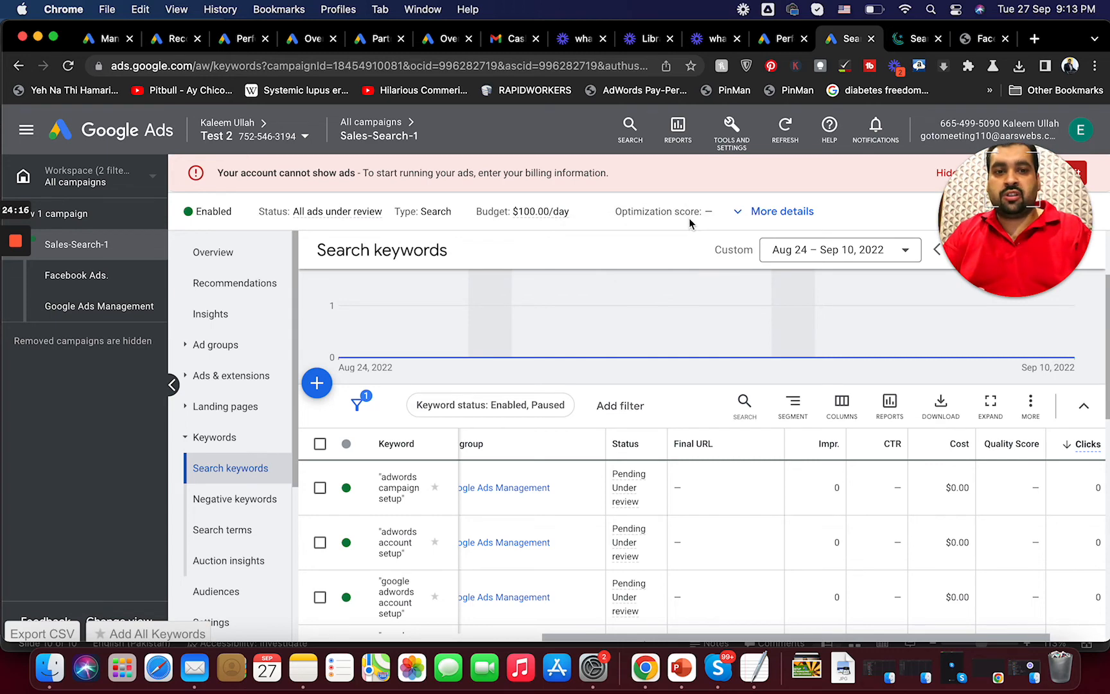
- Review the Sales-Search-1 campaign's details, including its settings summary and ad groups
{"action": "left_click", "coordinate": [738, 215]}
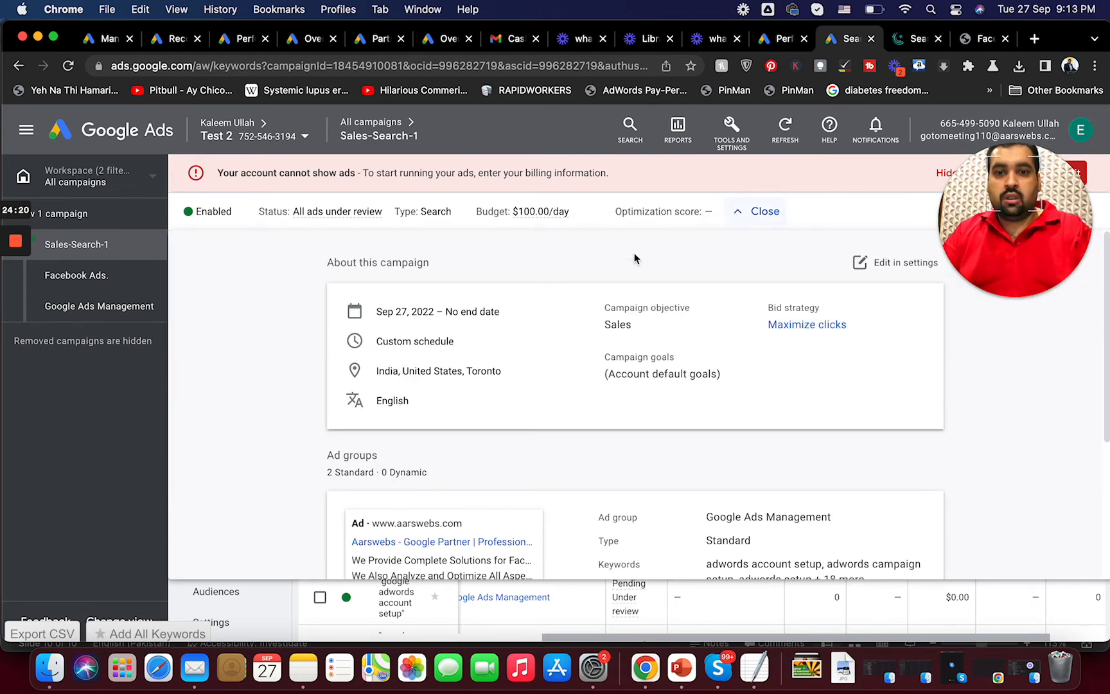
{"action": "left_click_drag", "start_coordinate": [1106, 293], "coordinate": [1089, 413]}
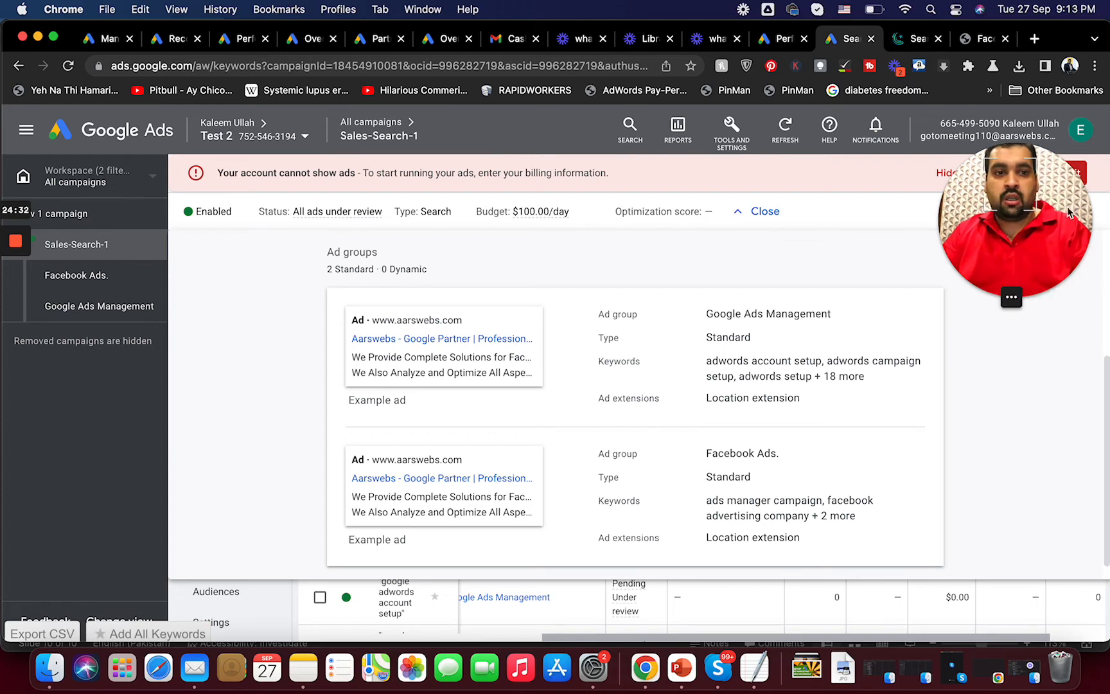
{"action": "left_click", "coordinate": [963, 610]}
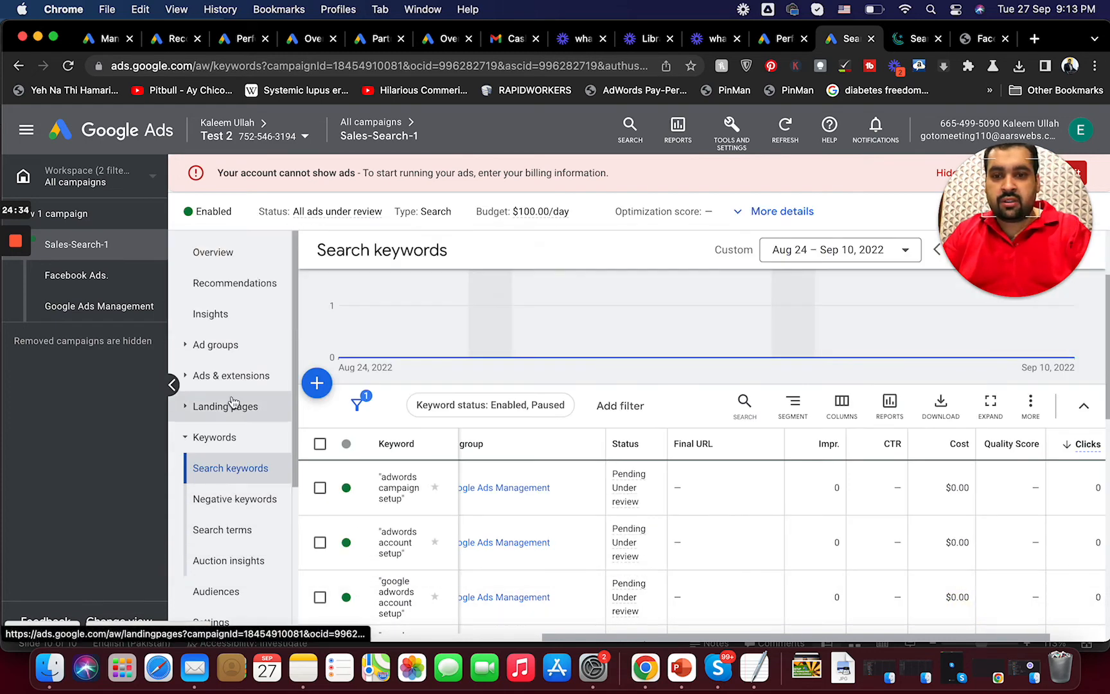
- Open the Google Ads Management ad group from the campaign's list of ad groups
{"action": "left_click", "coordinate": [238, 378]}
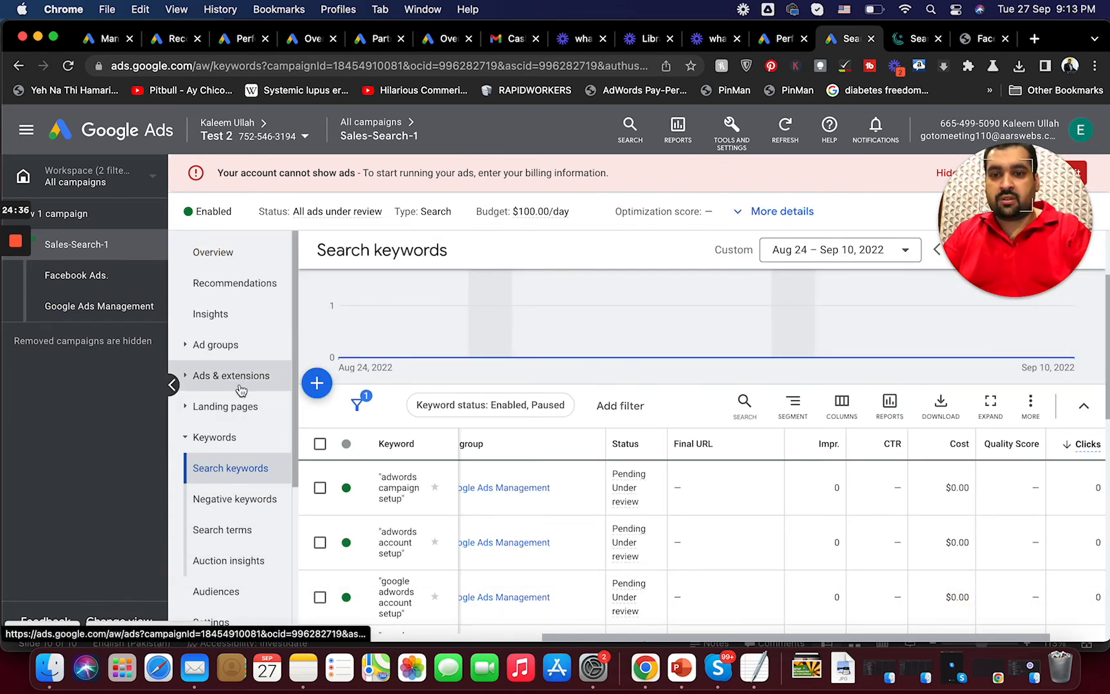
{"action": "left_click", "coordinate": [235, 344]}
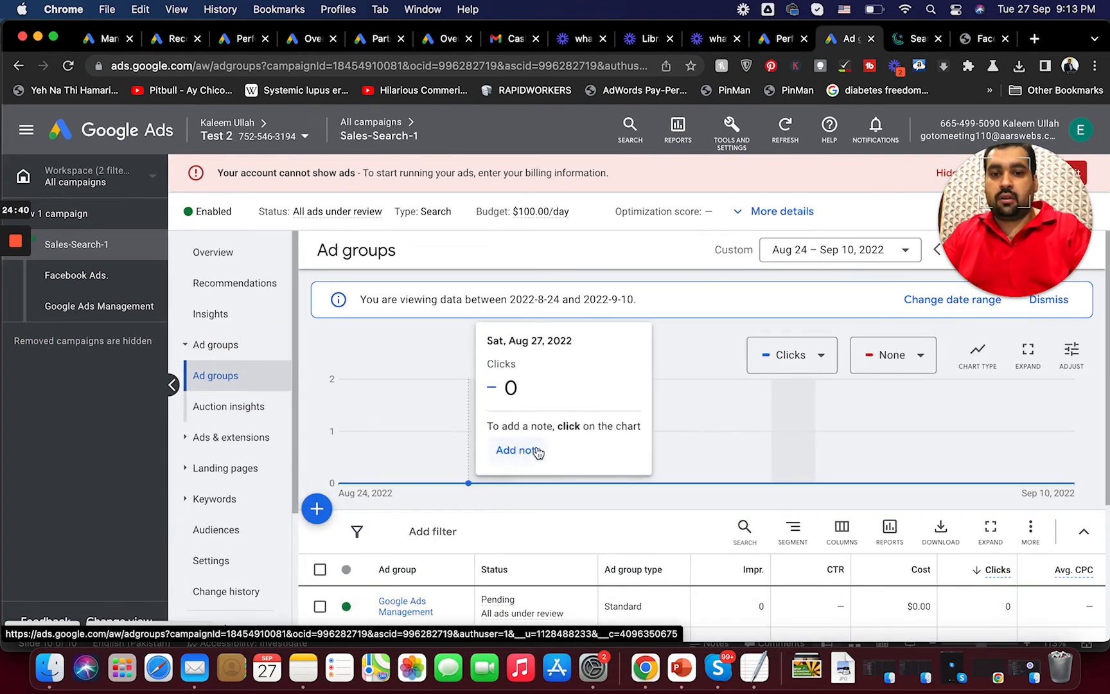
{"action": "left_click_drag", "start_coordinate": [1107, 388], "coordinate": [1085, 493]}
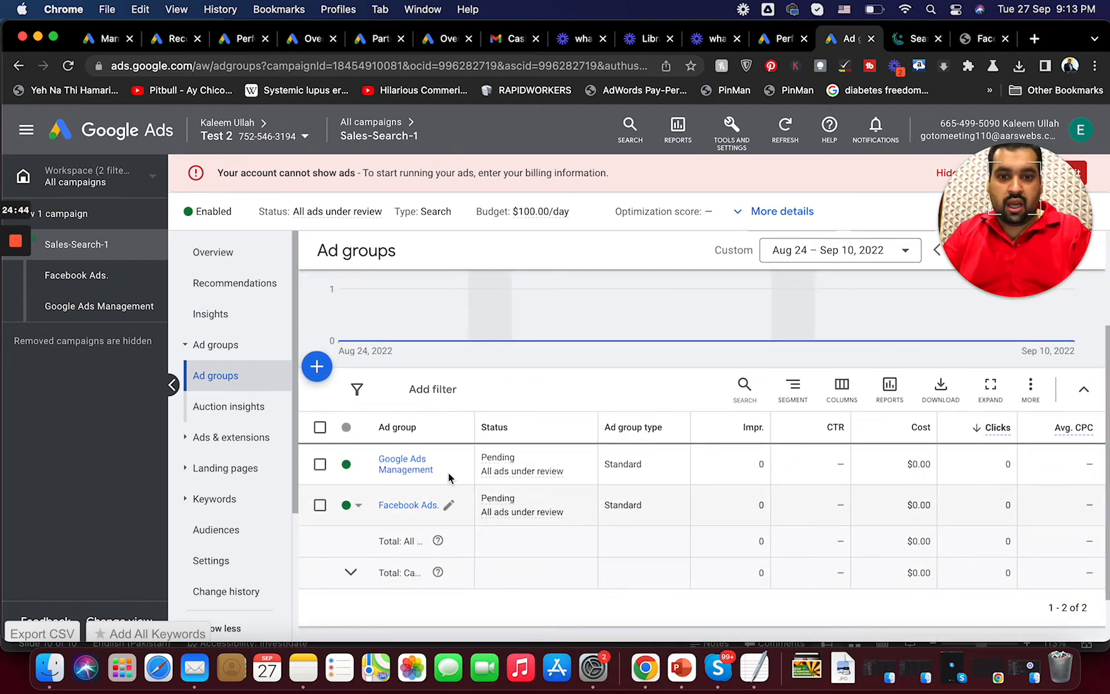
{"action": "left_click", "coordinate": [389, 465]}
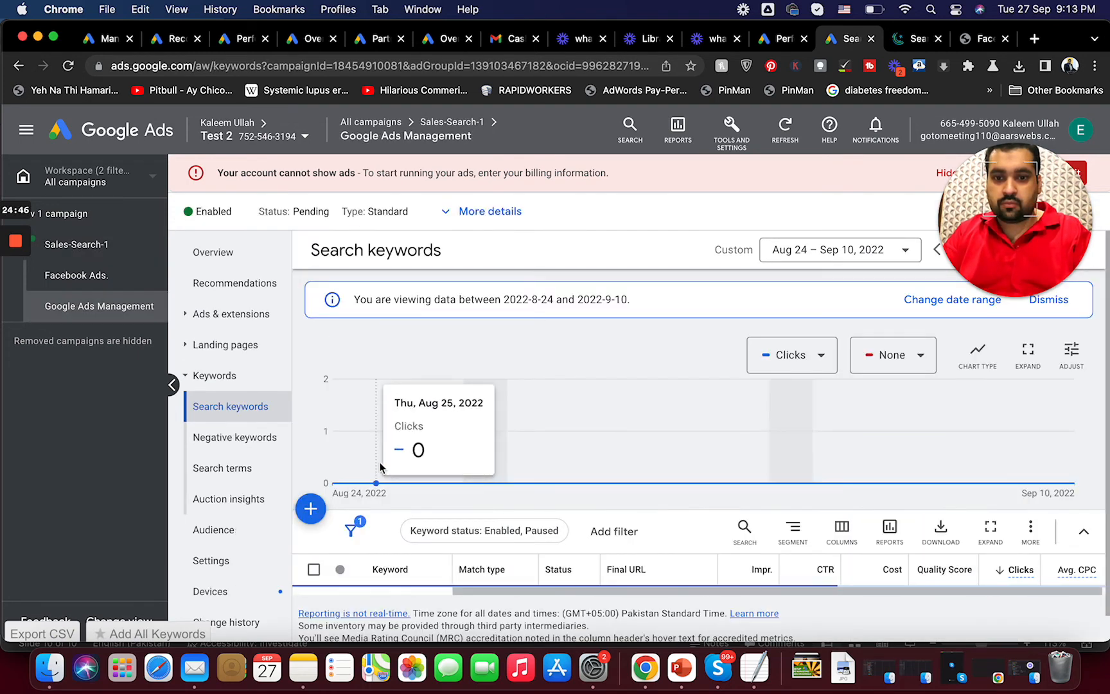
- Start a new responsive search ad in the Google Ads Management ad group
{"action": "left_click", "coordinate": [232, 324]}
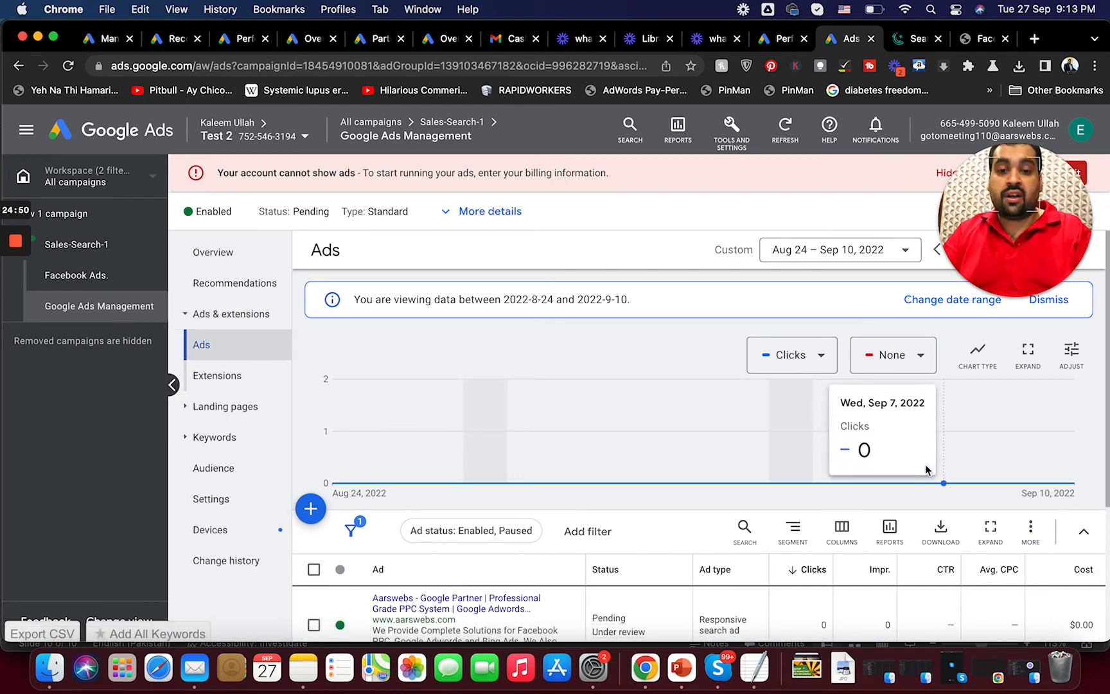
{"action": "left_click_drag", "start_coordinate": [1103, 416], "coordinate": [1102, 501]}
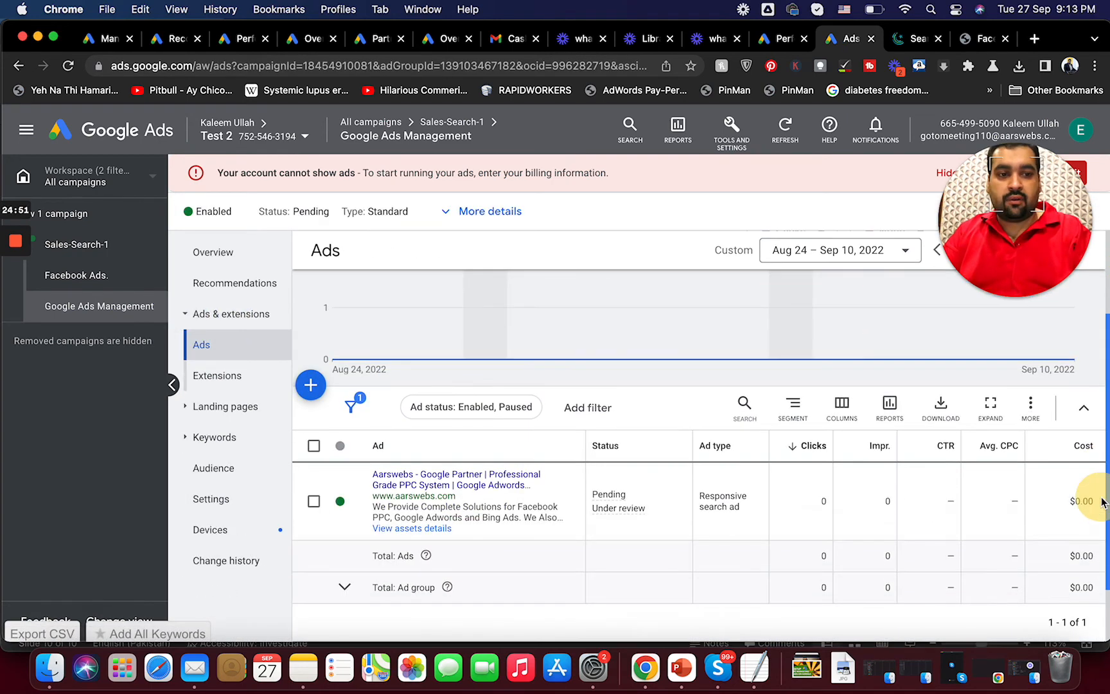
{"action": "left_click", "coordinate": [311, 385]}
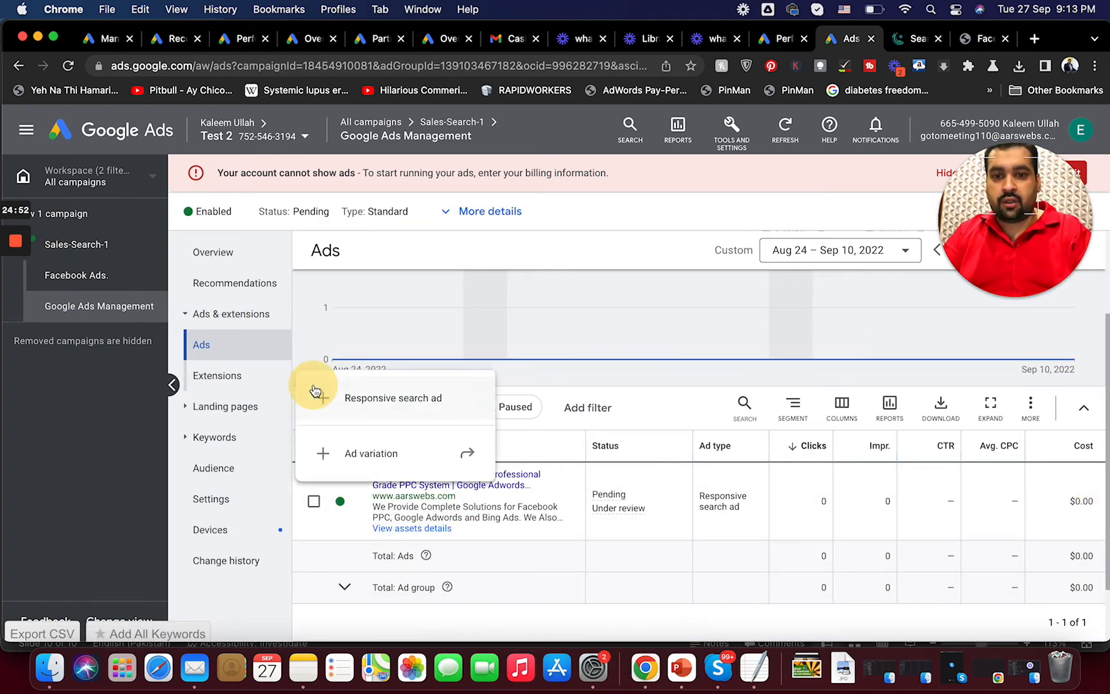
{"action": "left_click", "coordinate": [337, 411]}
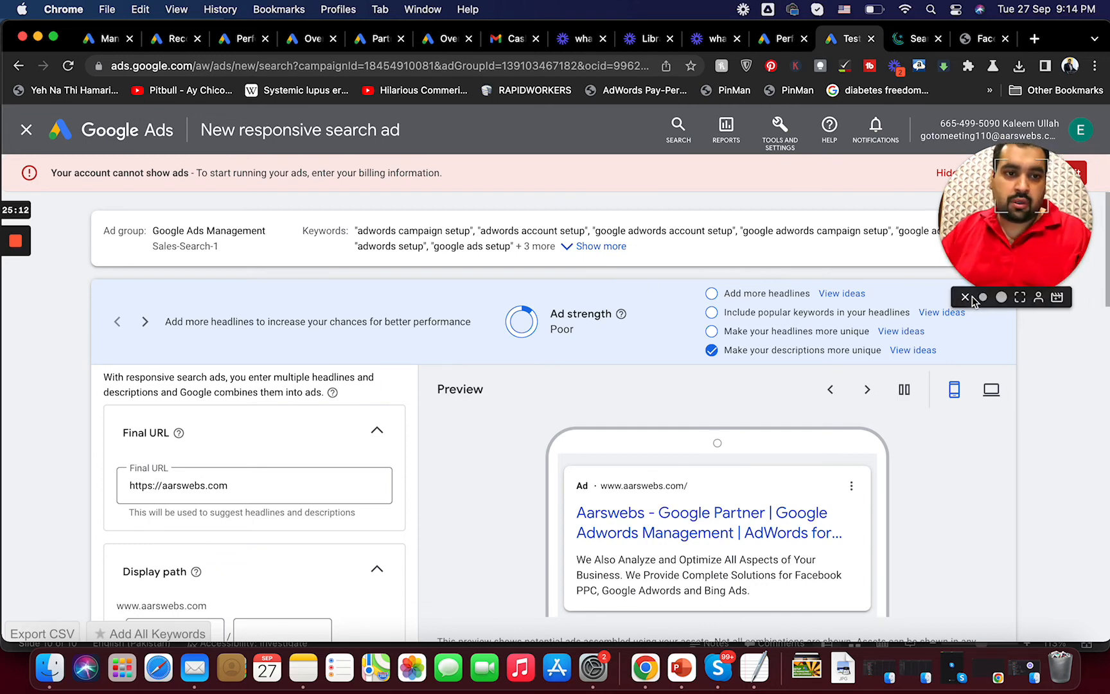
{"action": "left_click", "coordinate": [1020, 297]}
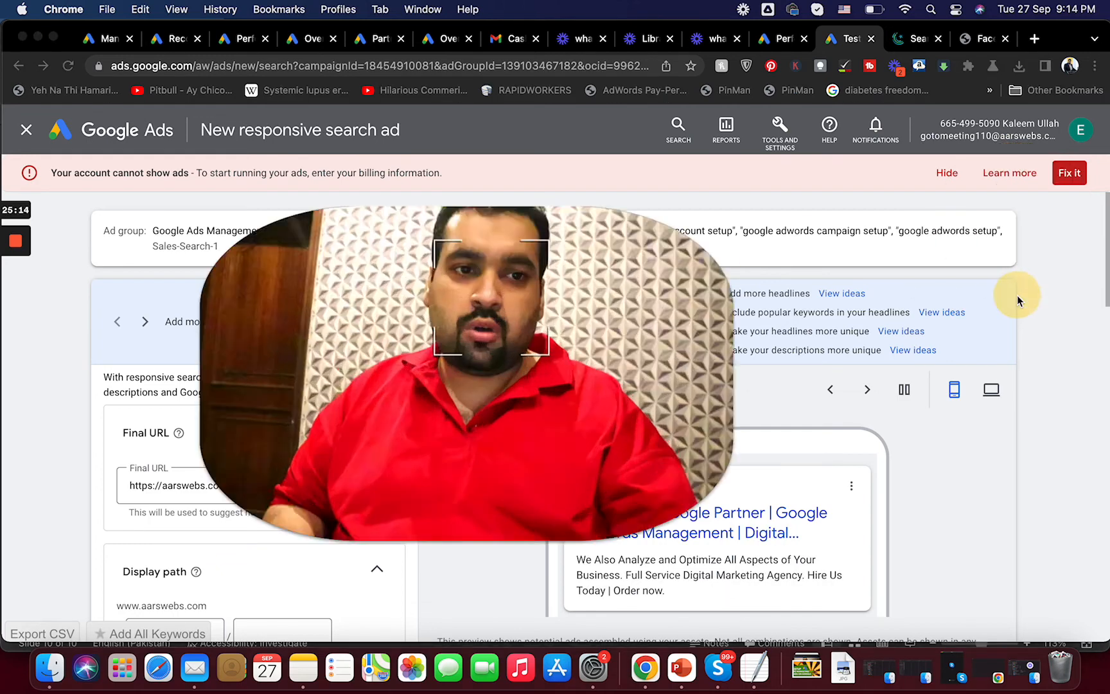